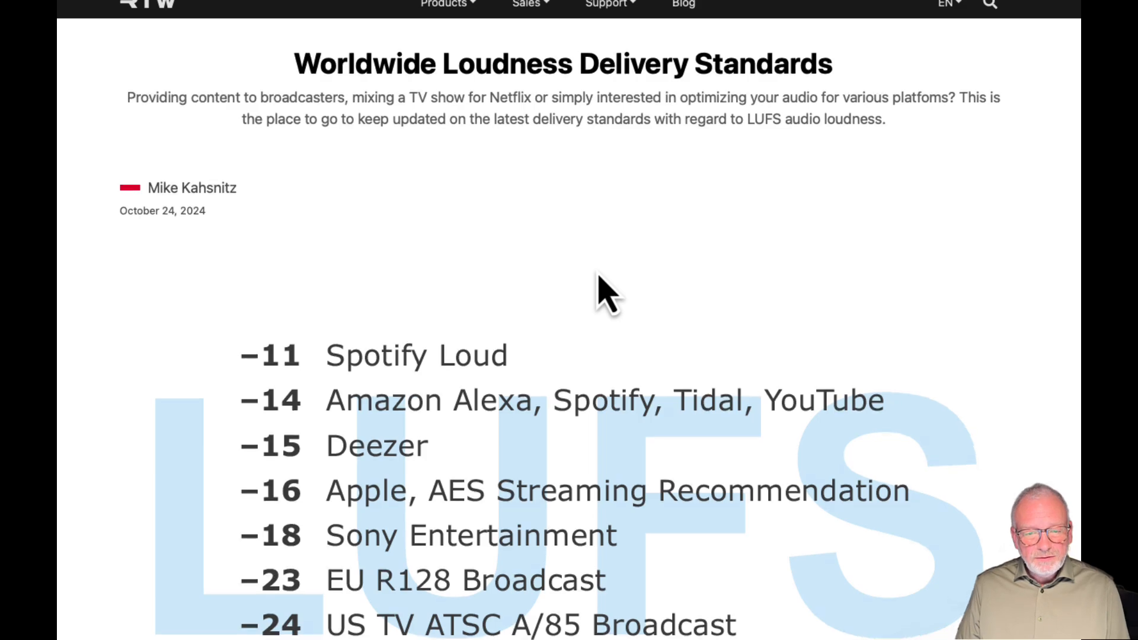
Review the general loudness standards on the delivery standards page, from the introduction to the national ATSC, EBU, ARIB and OP-59 tables
scroll(598, 272, down, 14)
scroll(596, 267, down, 20)
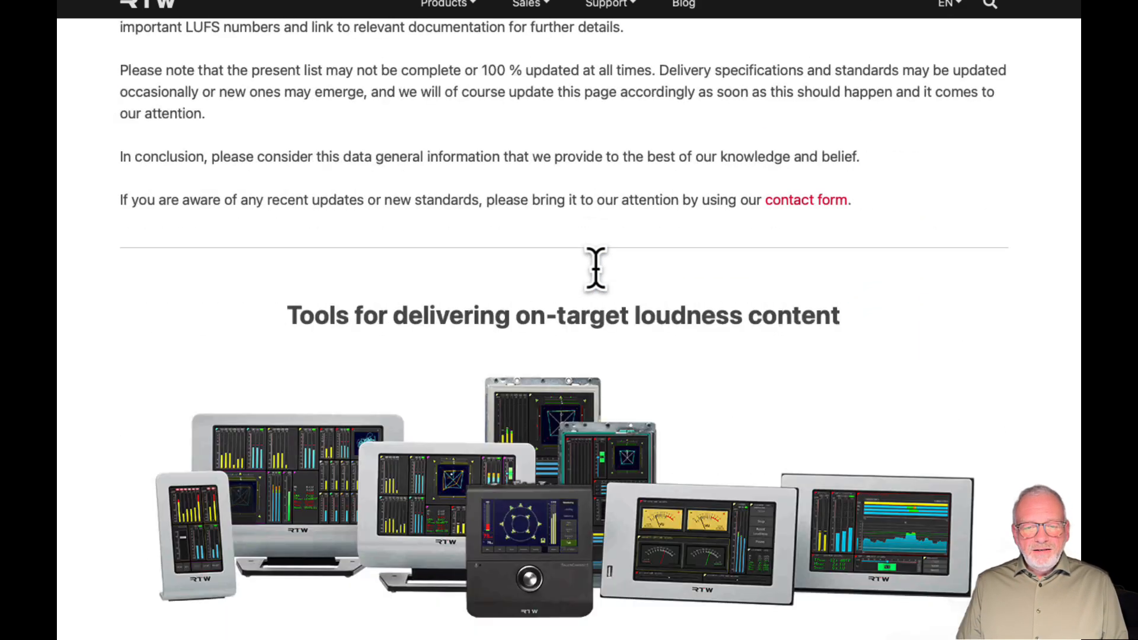
scroll(597, 272, down, 17)
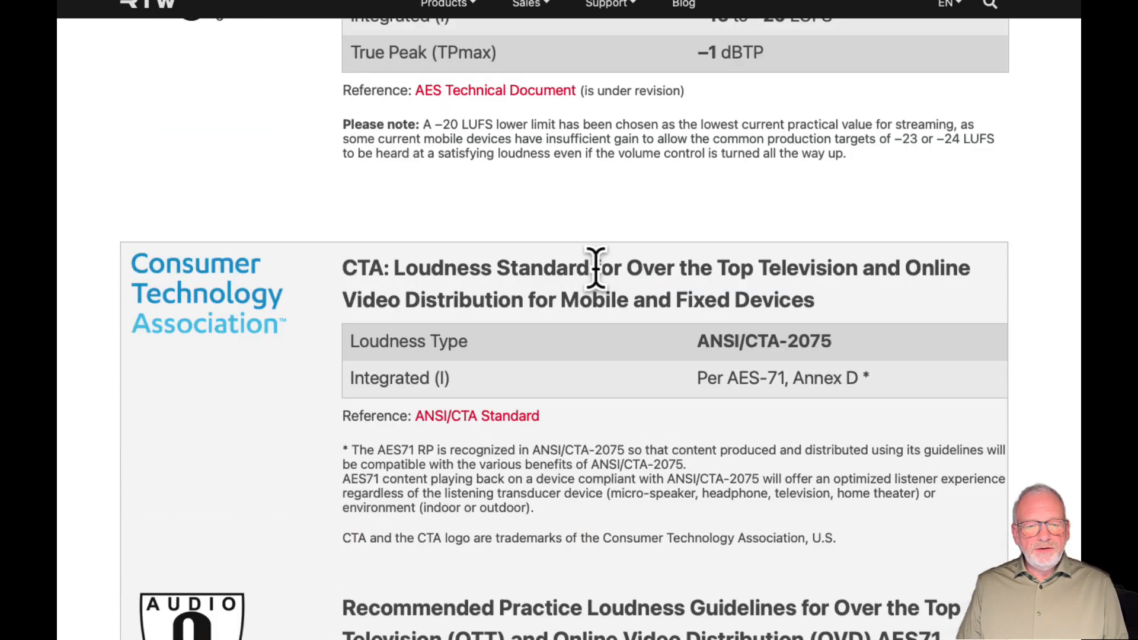
scroll(596, 268, down, 1)
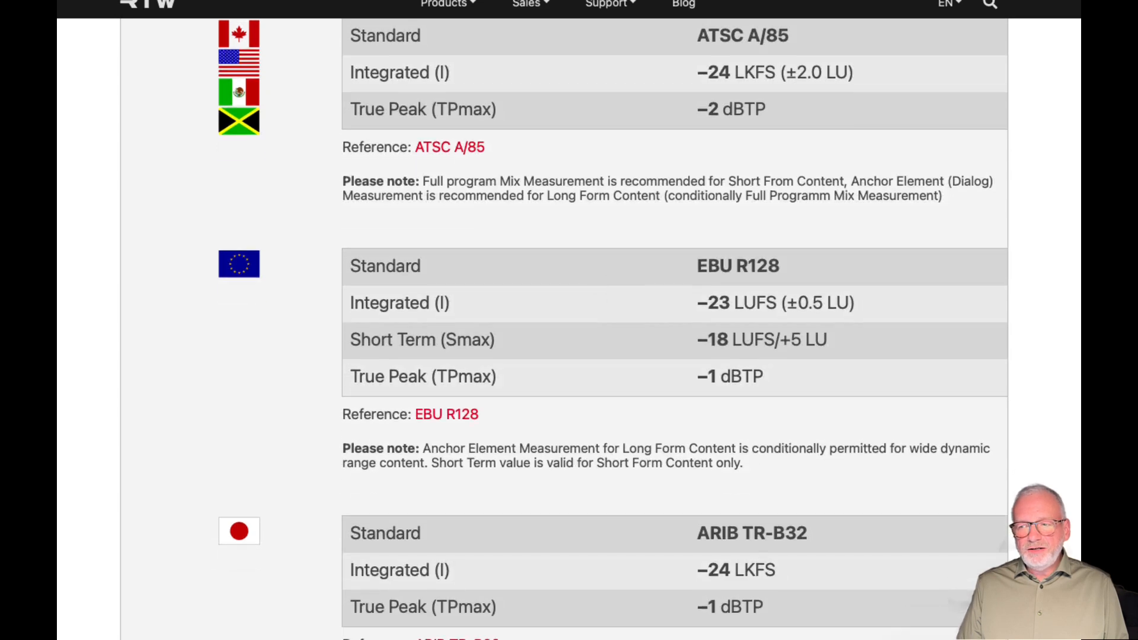
scroll(674, 326, down, 4)
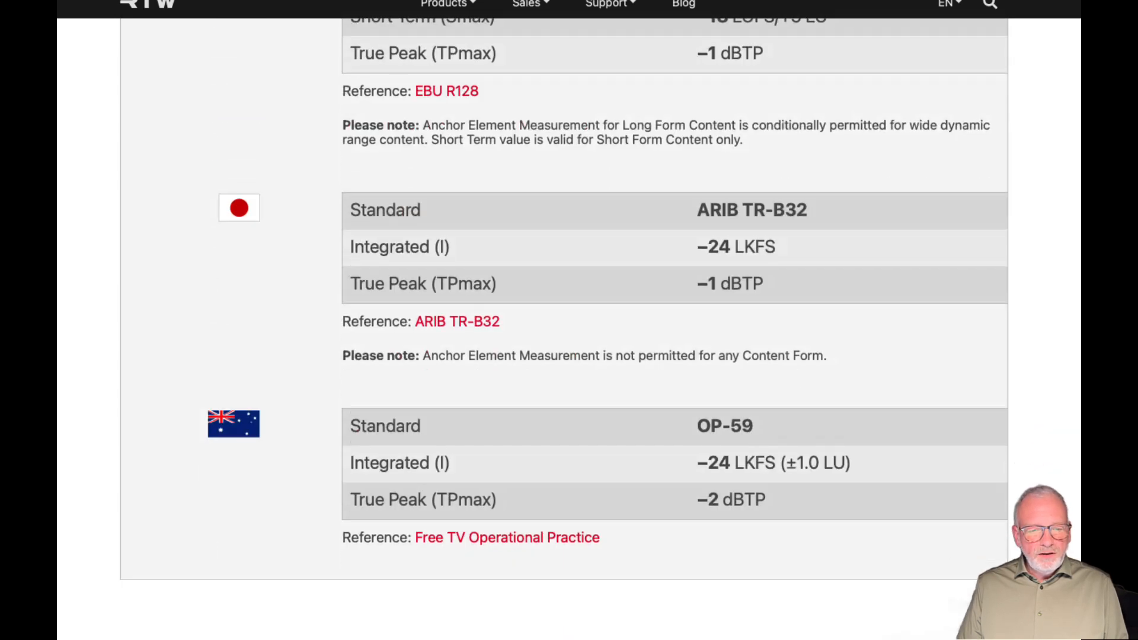
scroll(675, 326, up, 3)
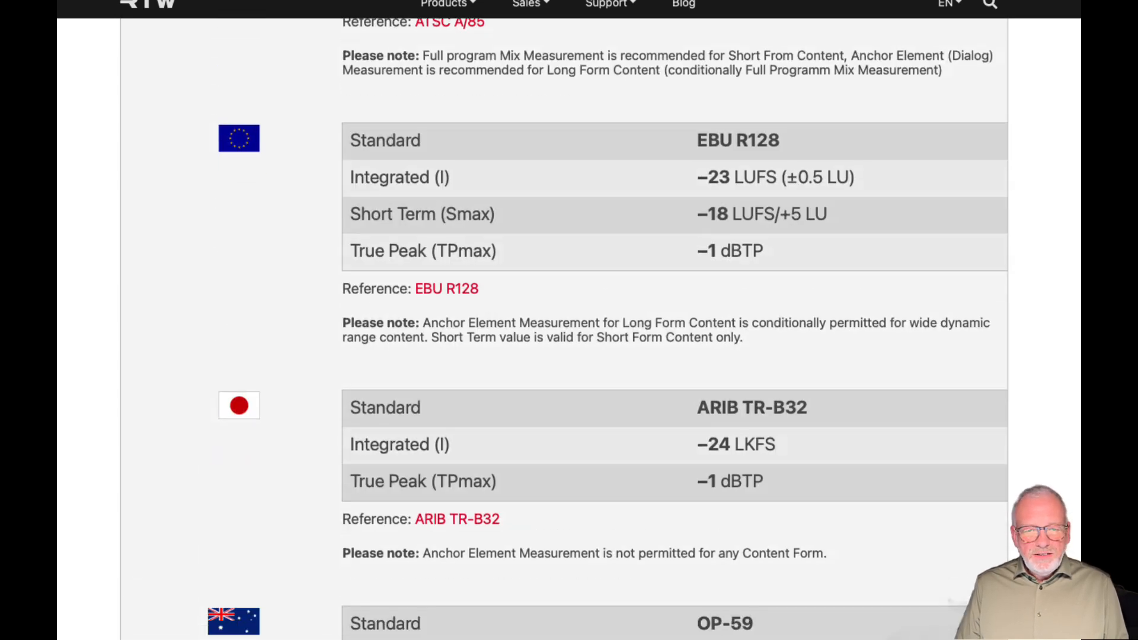
scroll(569, 326, up, 2)
Examine the loudness and true peak targets of the streaming platforms, from Amazon and Apple through Disney, HBO and Spotify to YouTube
scroll(569, 326, down, 9)
scroll(569, 326, down, 12)
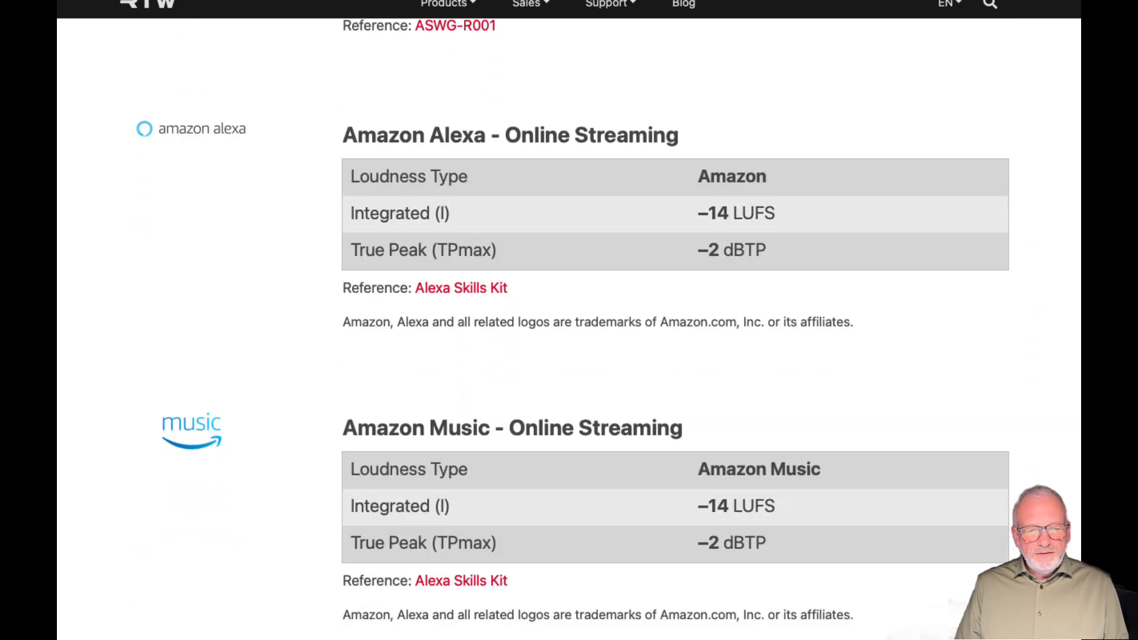
scroll(569, 326, down, 15)
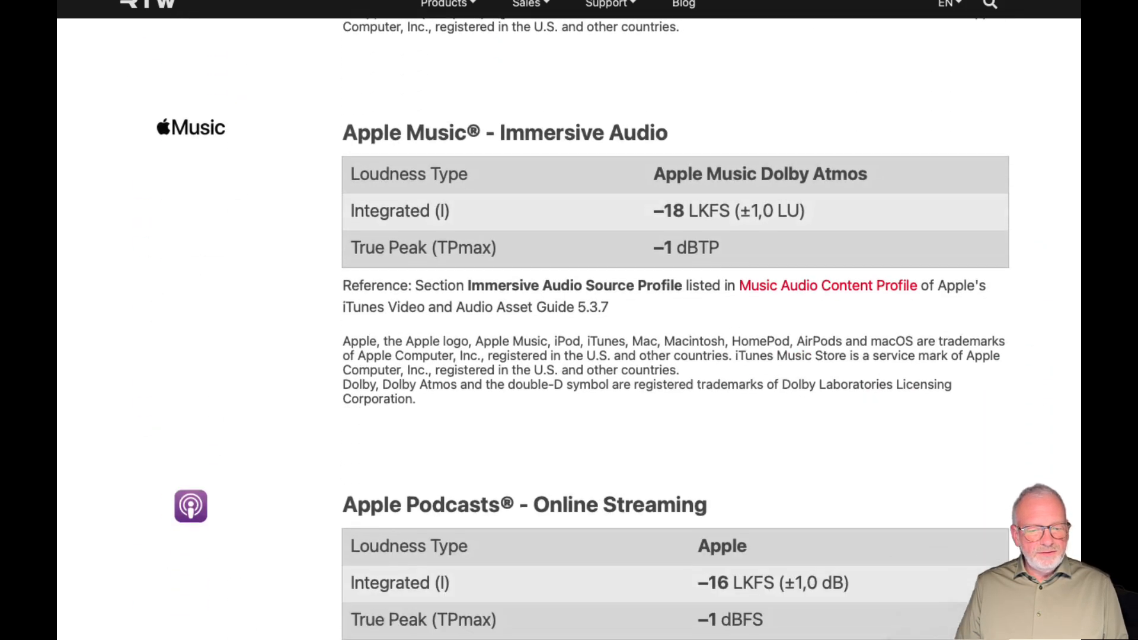
scroll(569, 326, down, 19)
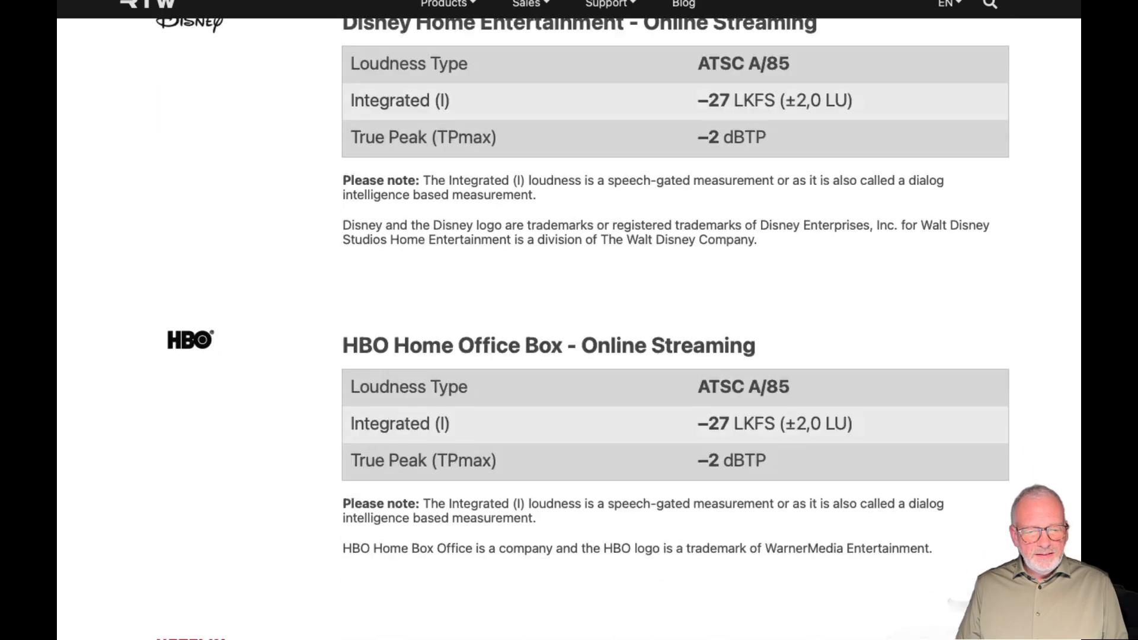
scroll(569, 326, down, 20)
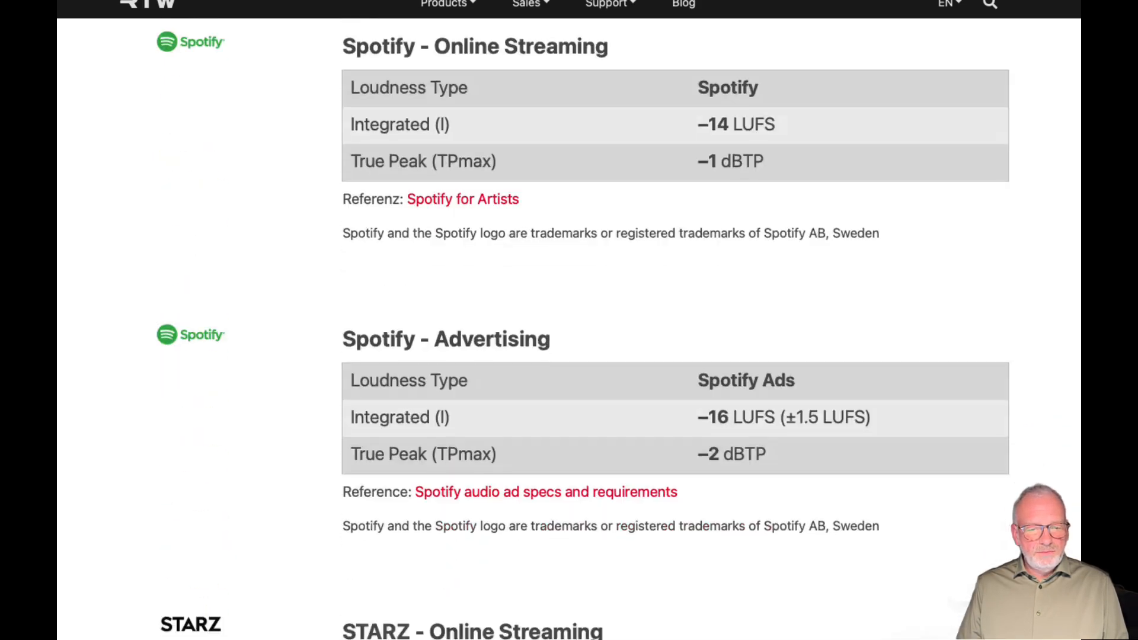
scroll(569, 326, down, 16)
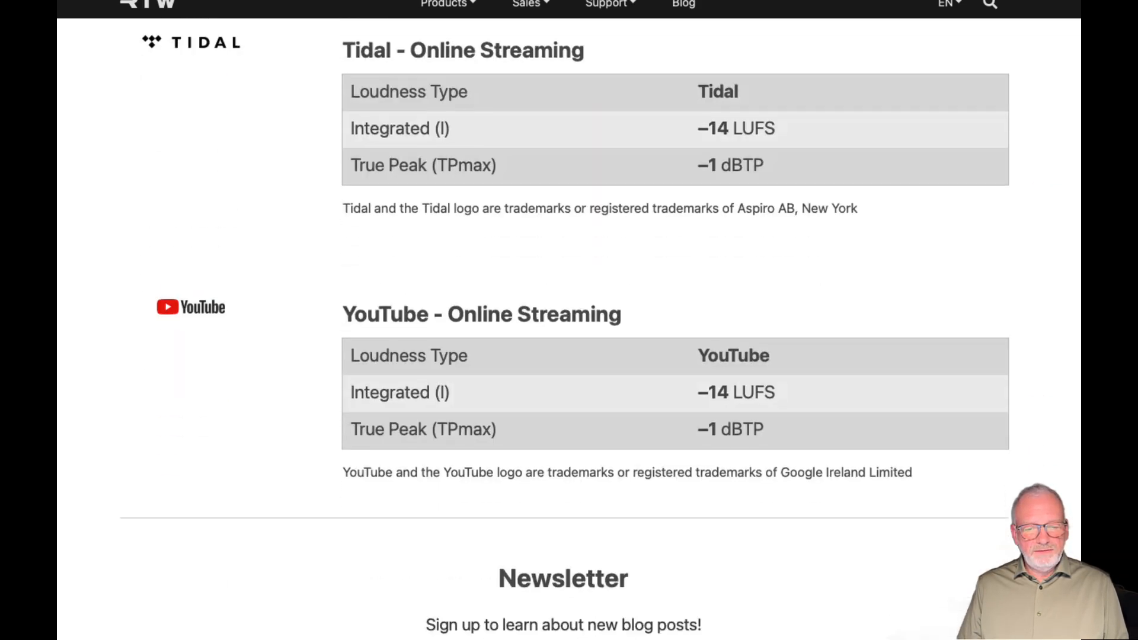
scroll(569, 326, down, 1)
scroll(569, 326, down, 20)
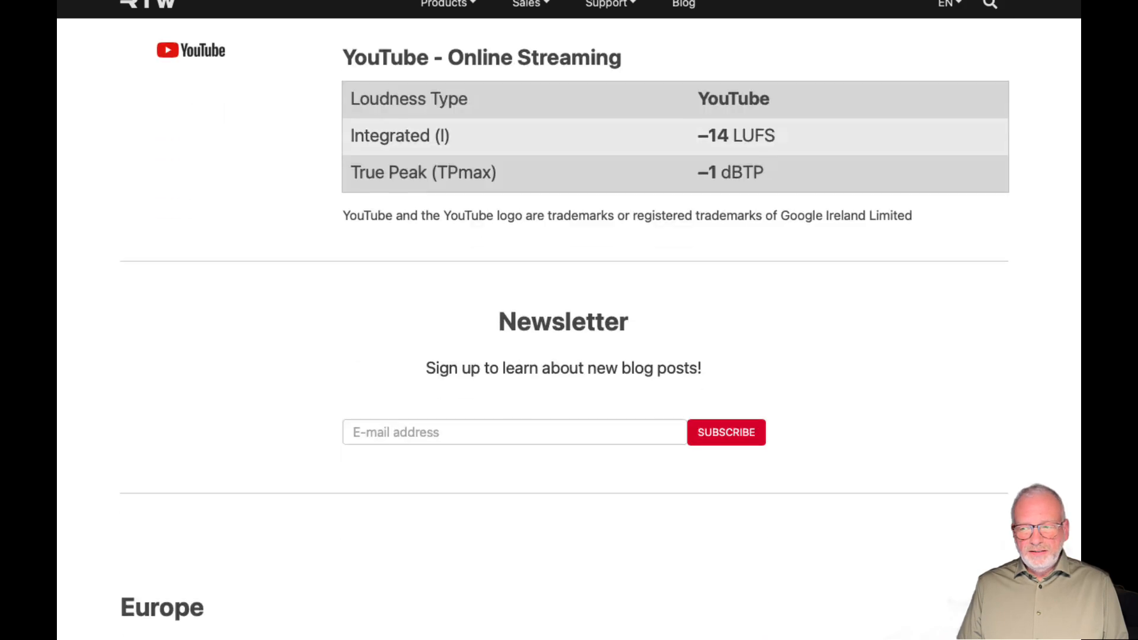
Look through the regional broadcast standards for Europe, the USA, Scandinavia and BeNeLux, and find the NRK table under Norway
scroll(569, 326, down, 20)
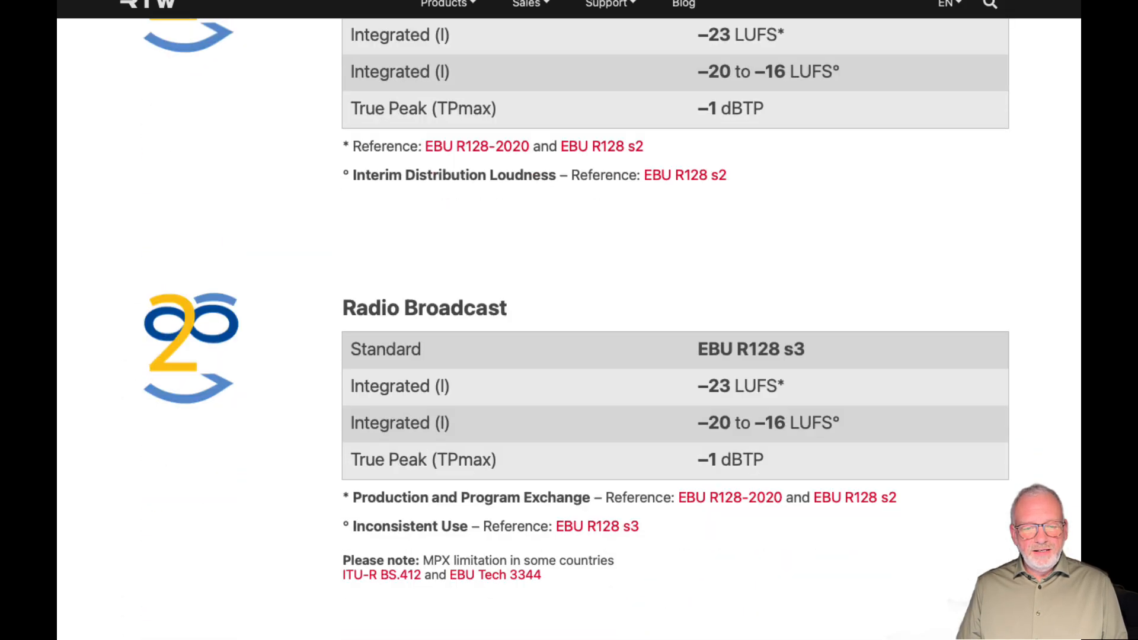
scroll(569, 326, down, 14)
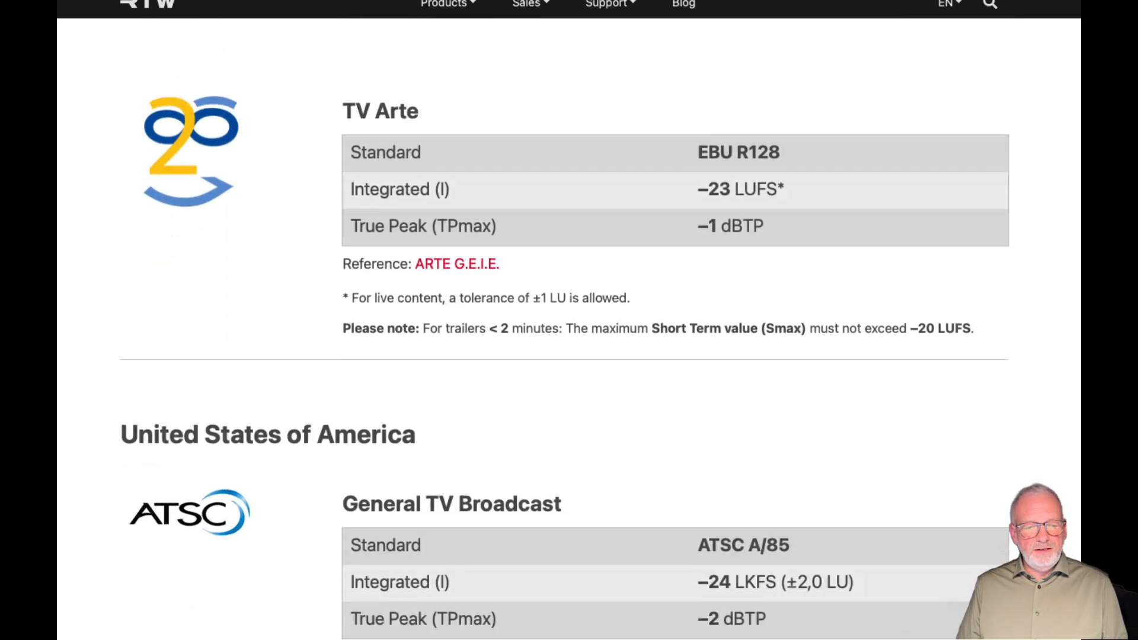
scroll(569, 326, down, 18)
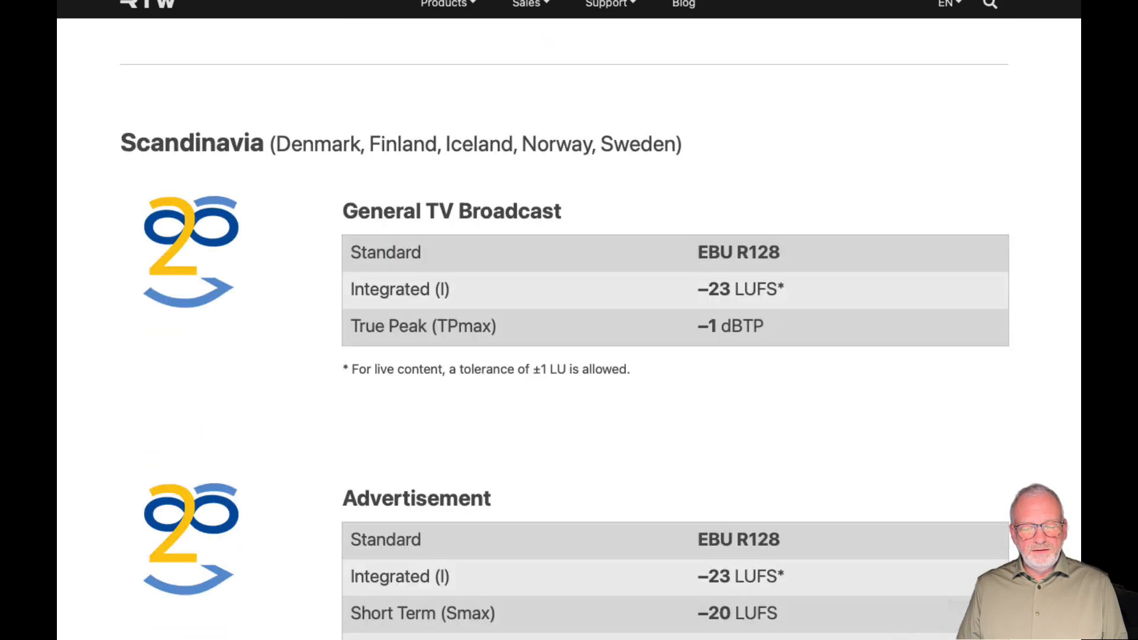
scroll(569, 326, down, 19)
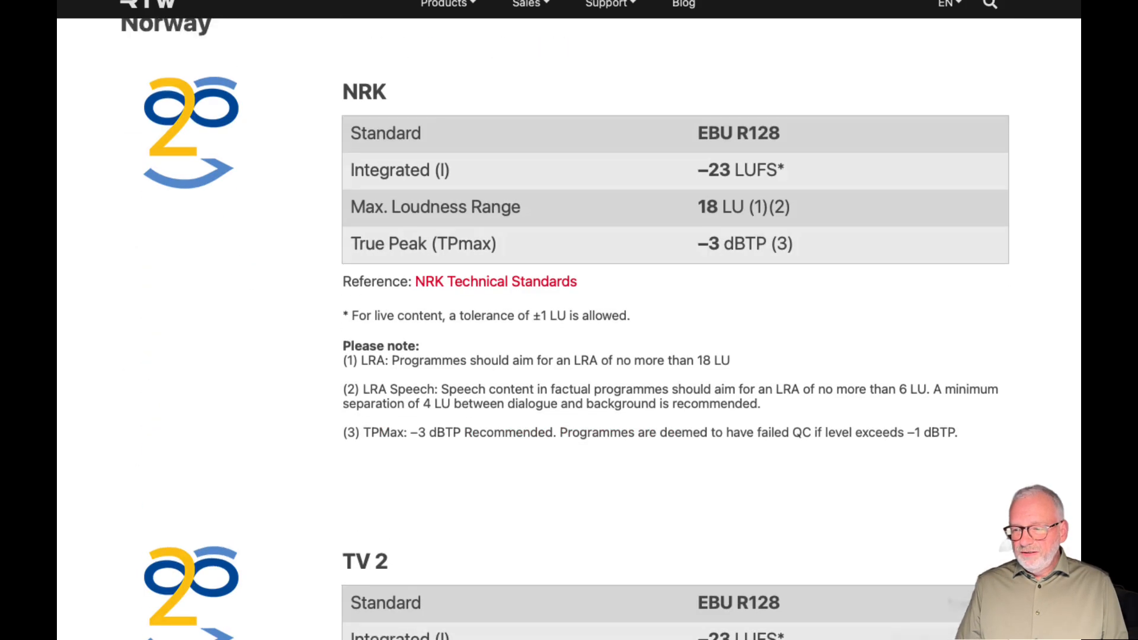
scroll(569, 326, down, 9)
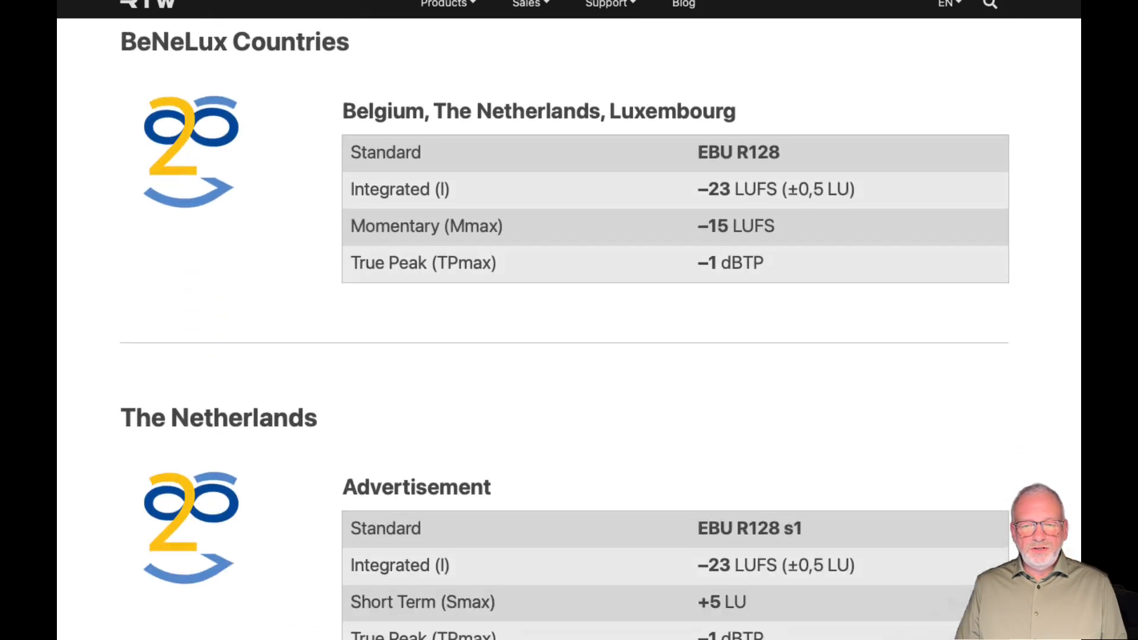
scroll(569, 326, up, 5)
scroll(569, 327, up, 20)
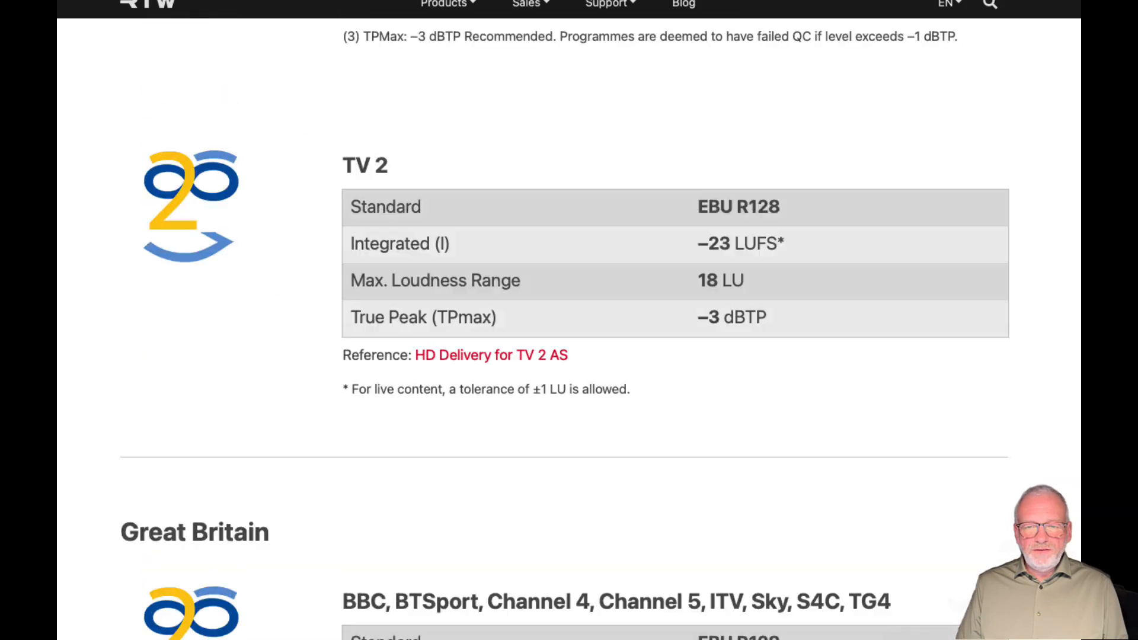
scroll(569, 326, up, 7)
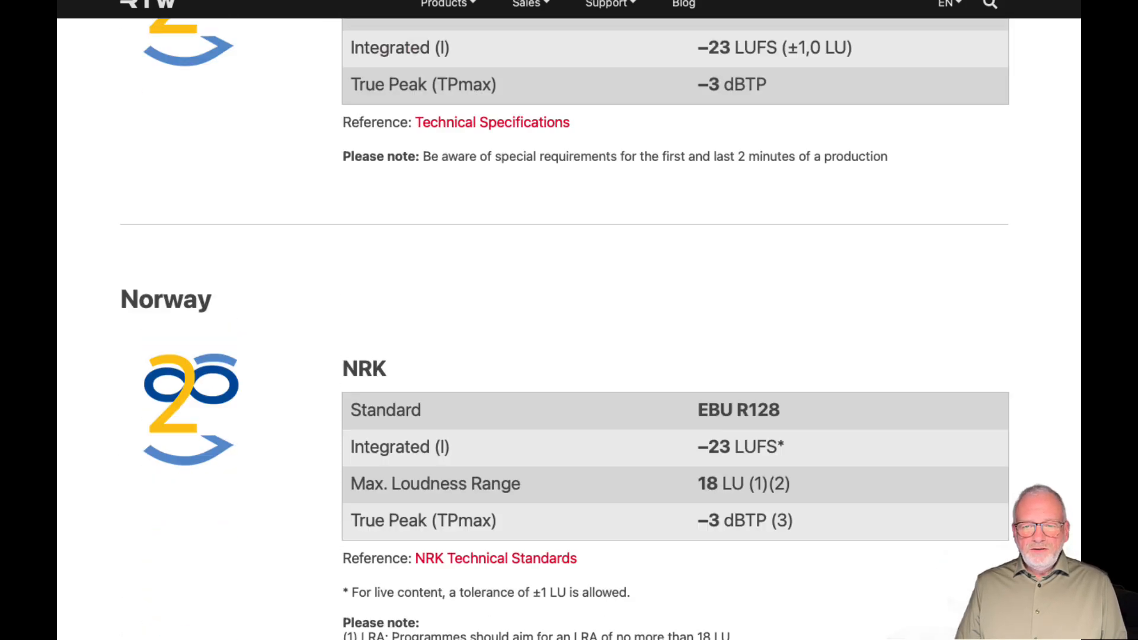
scroll(719, 437, down, 3)
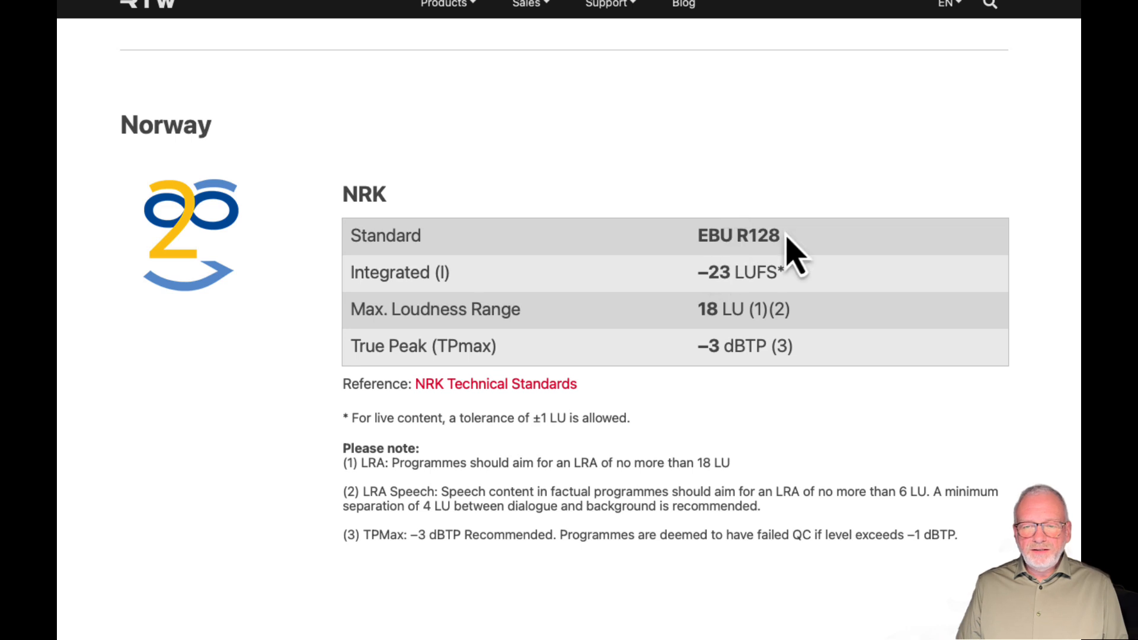
Highlight NRK's standard and integrated loudness values in turn, along with the tolerance note for live content
drag(779, 233, 699, 233)
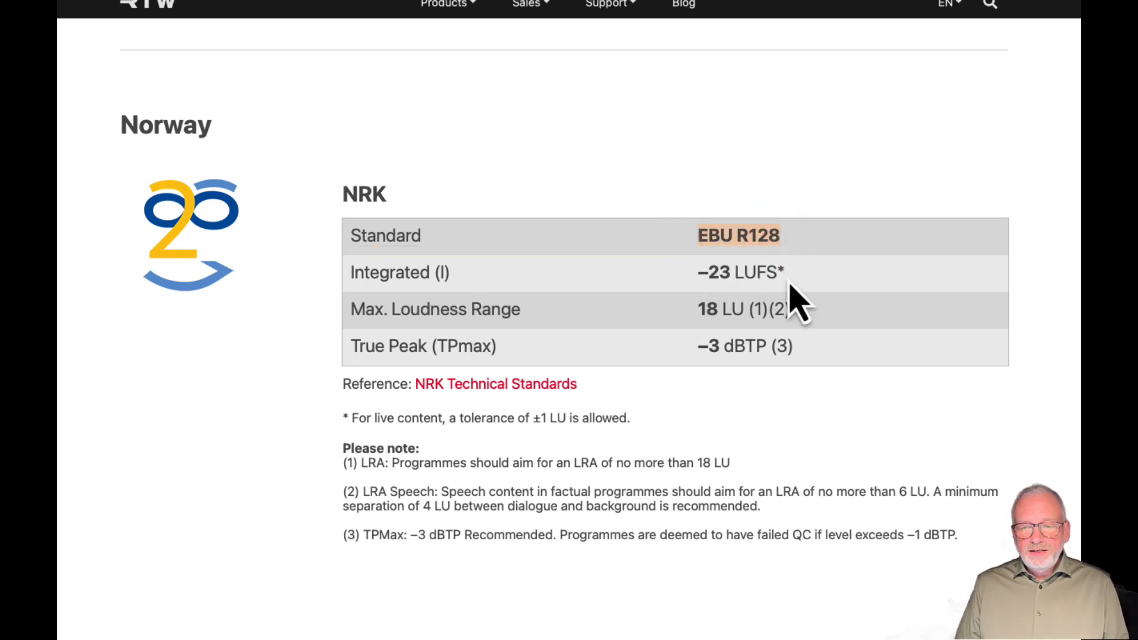
drag(785, 273, 703, 269)
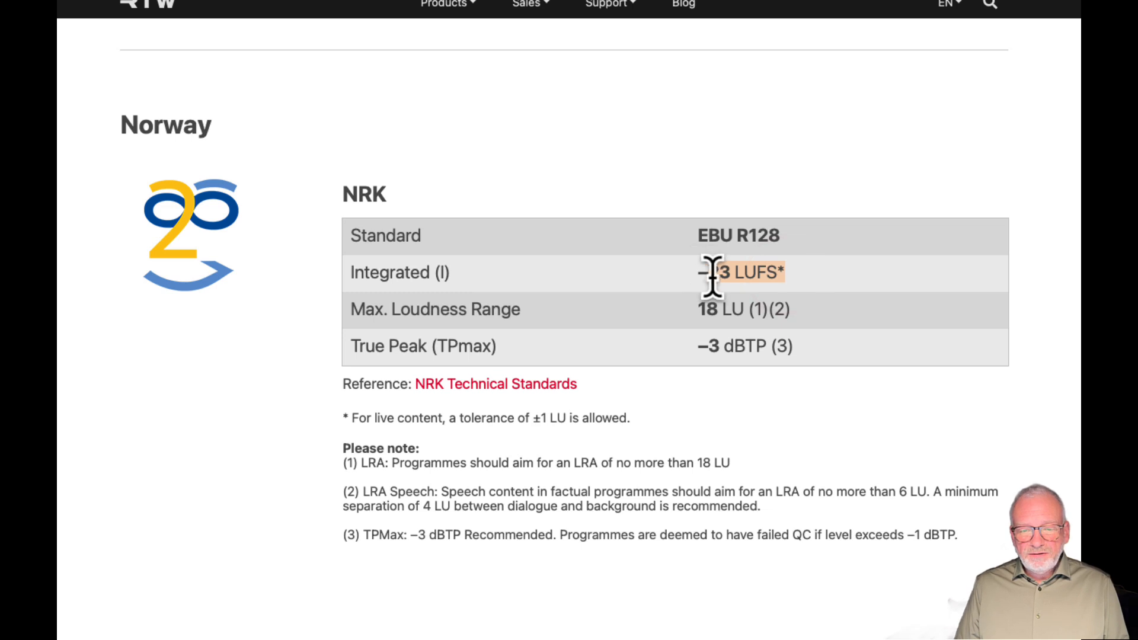
click(781, 267)
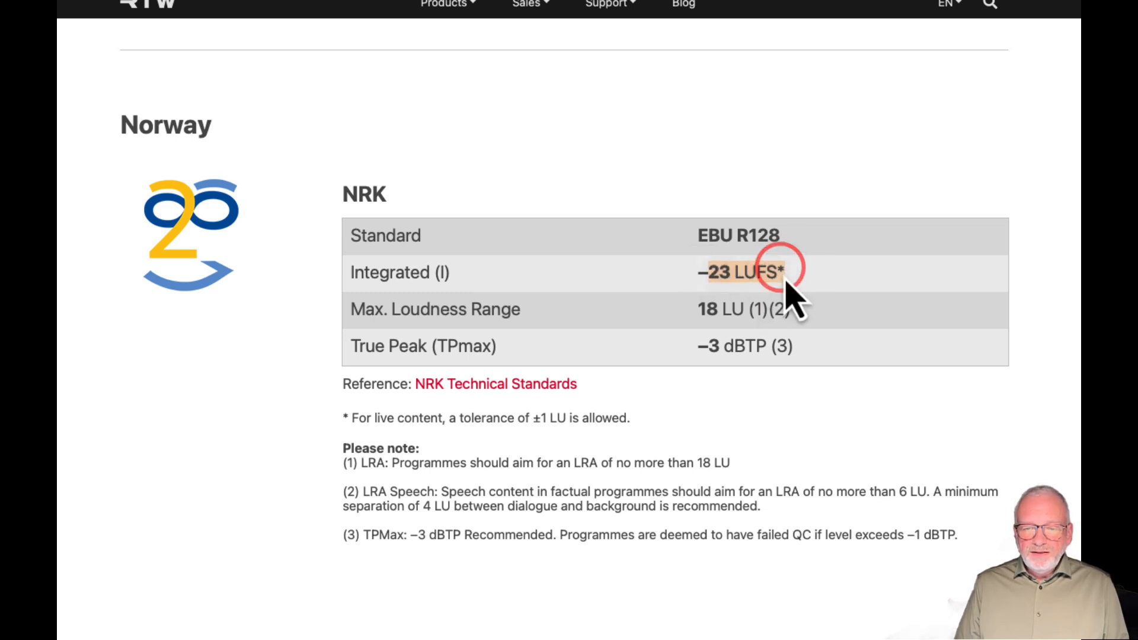
click(377, 417)
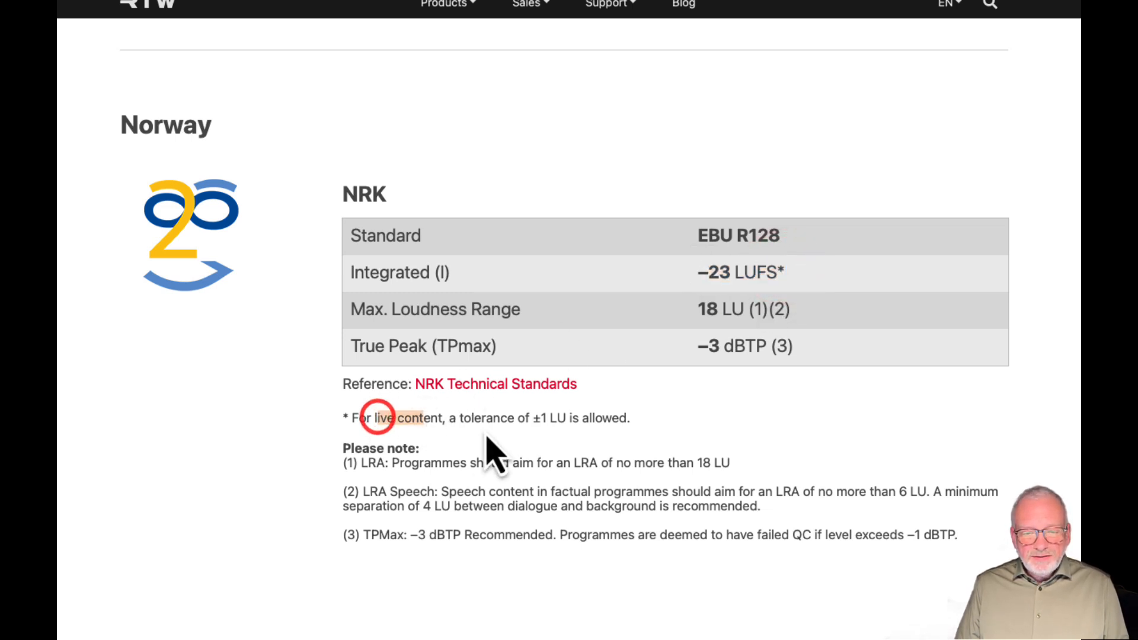
drag(465, 416, 546, 417)
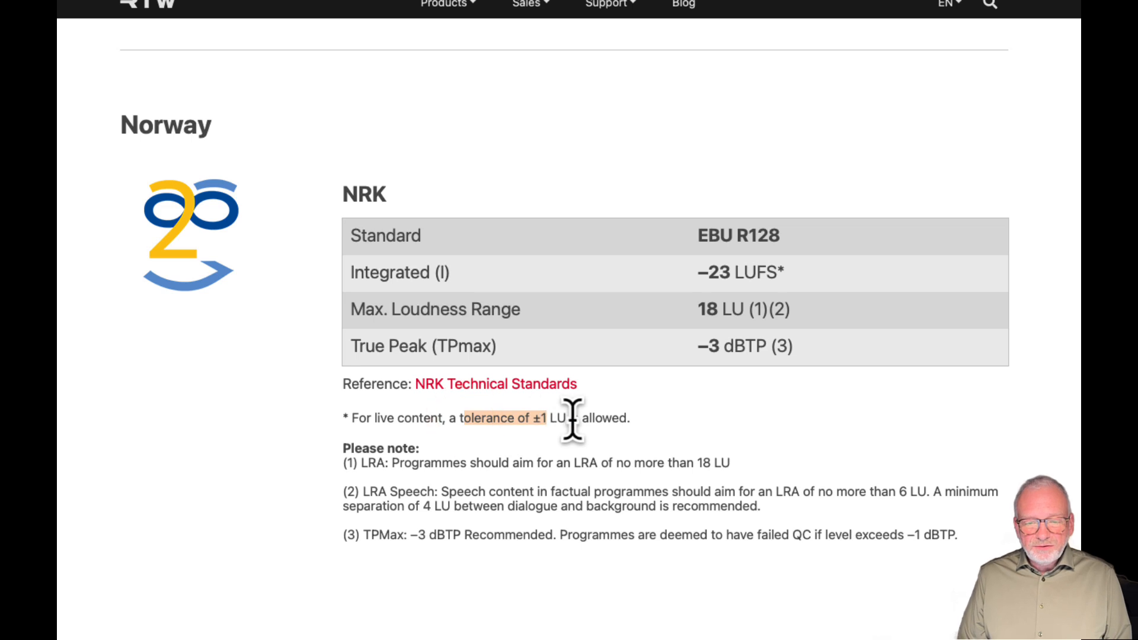
click(566, 418)
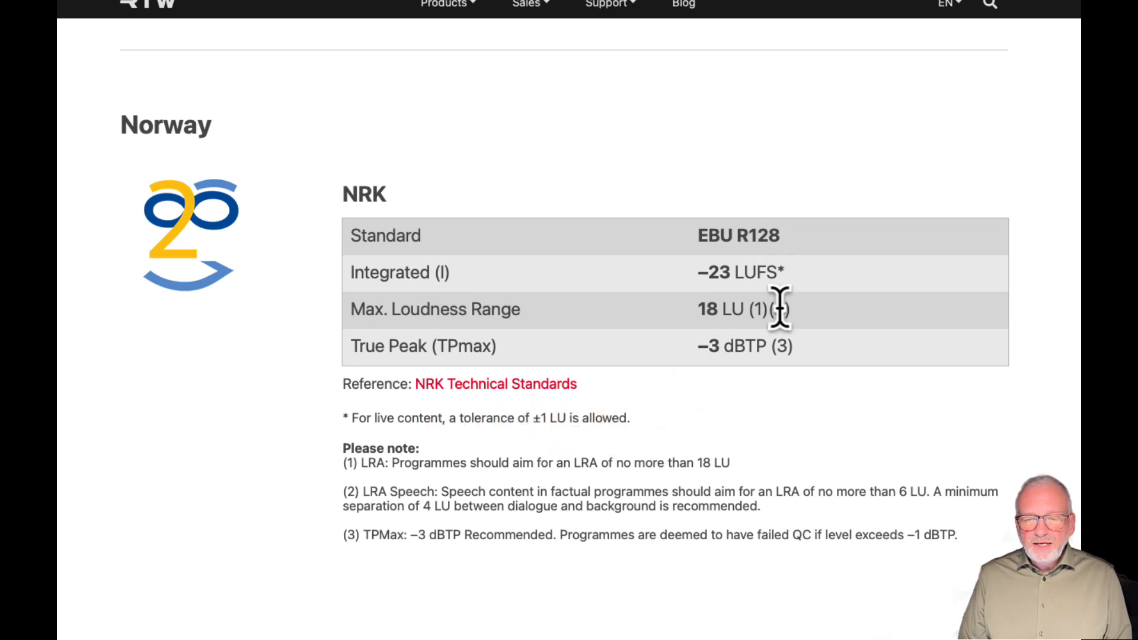
Highlight NRK's maximum loudness range and true peak values in turn, clearing the selection after each
drag(778, 308, 718, 306)
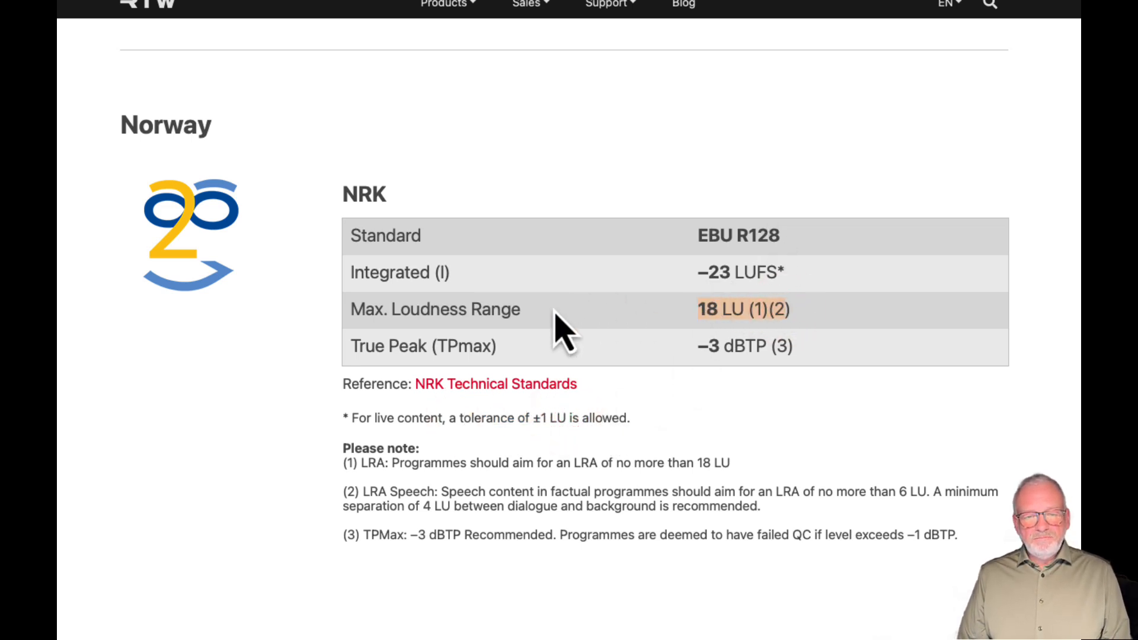
click(709, 308)
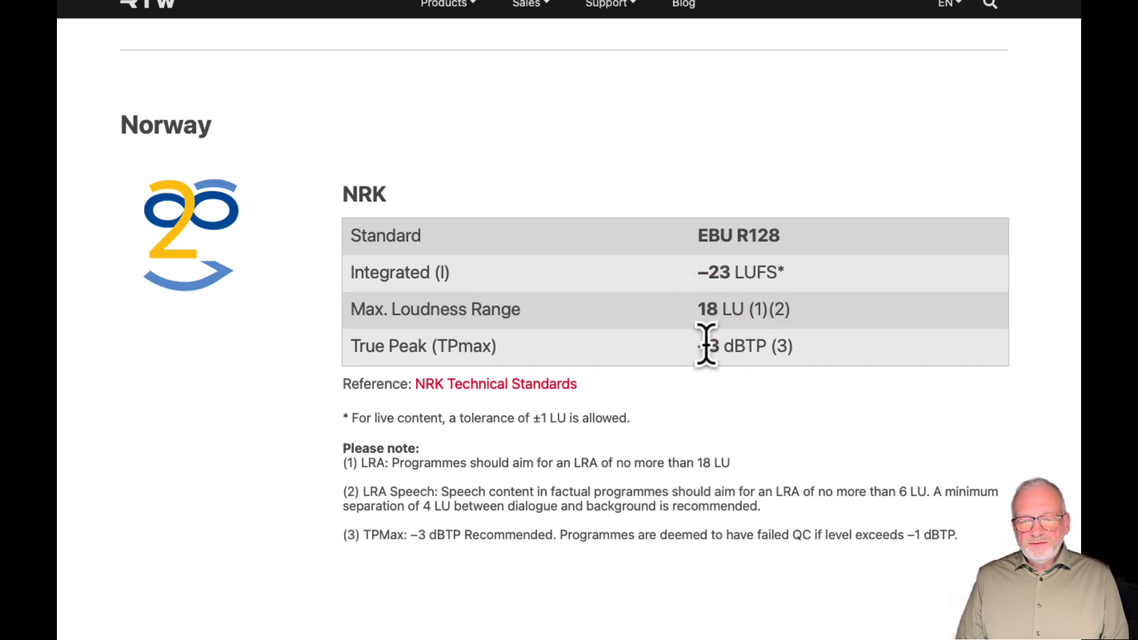
drag(705, 345, 770, 348)
click(764, 344)
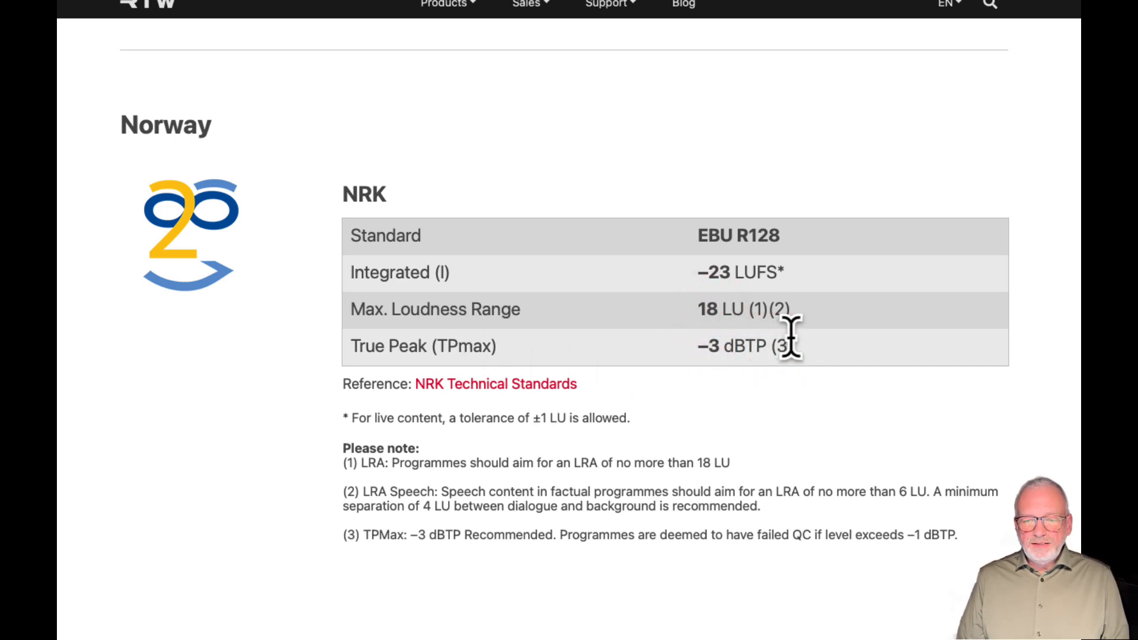
Review the broadcast and advertisement tables above the Norway section, going back through Denmark, Scandinavia and Germany to the general European standards
scroll(826, 368, up, 1)
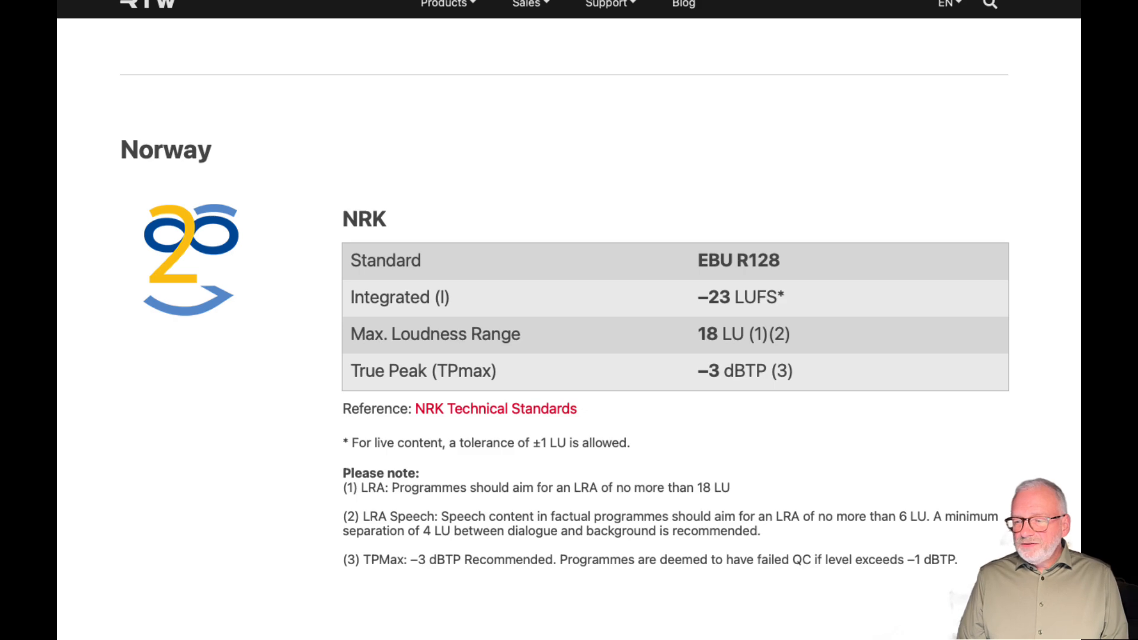
scroll(563, 326, up, 5)
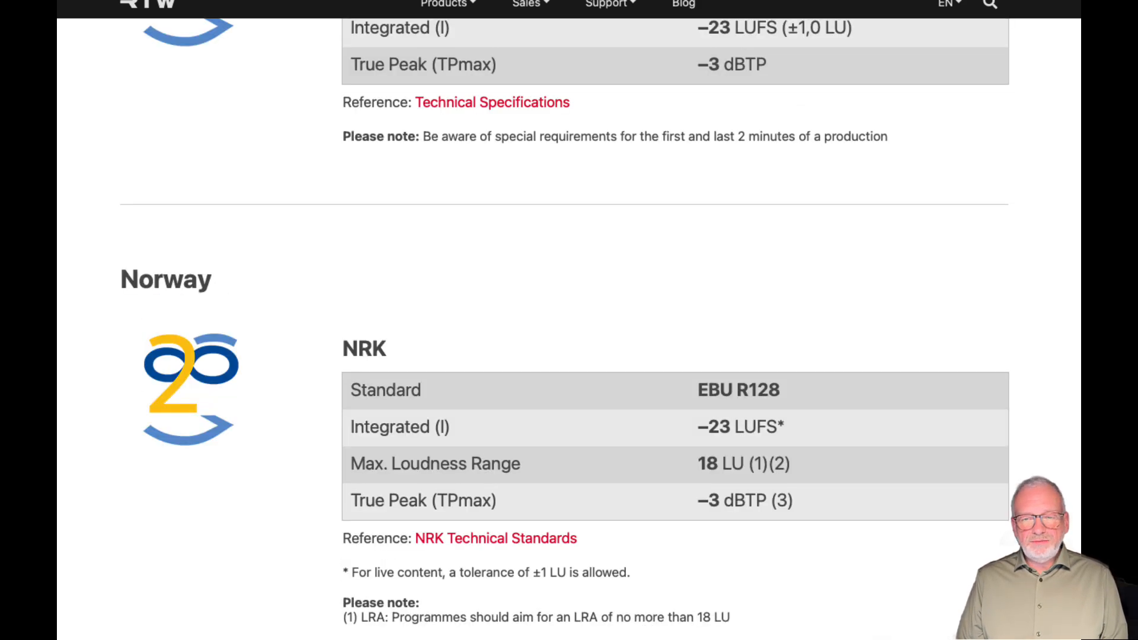
scroll(563, 326, up, 1)
scroll(564, 327, up, 20)
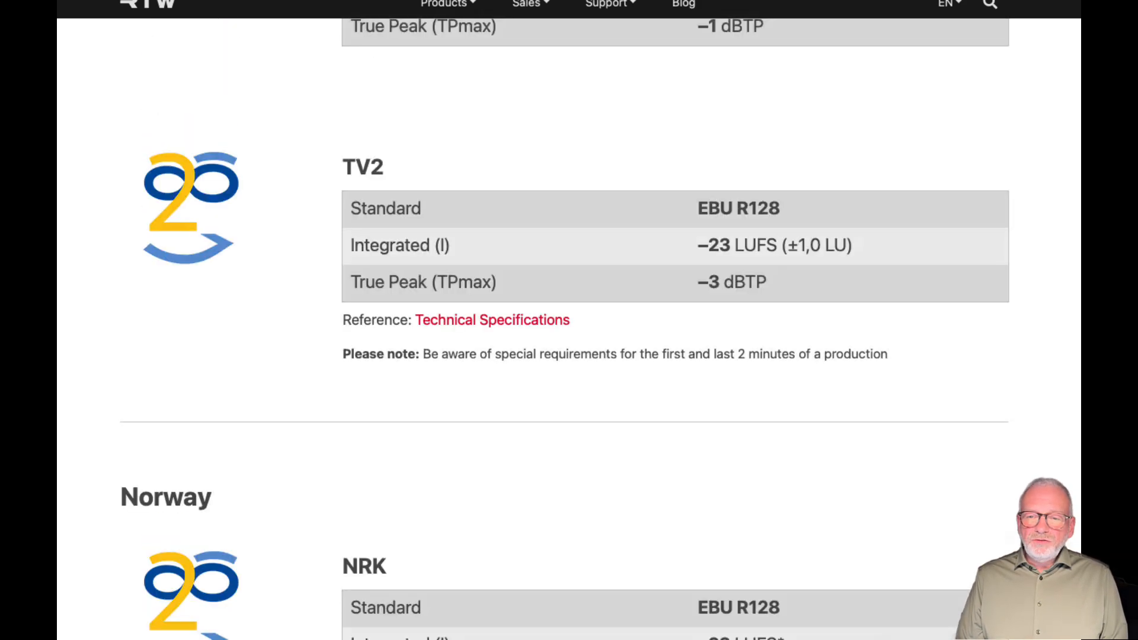
scroll(564, 326, up, 20)
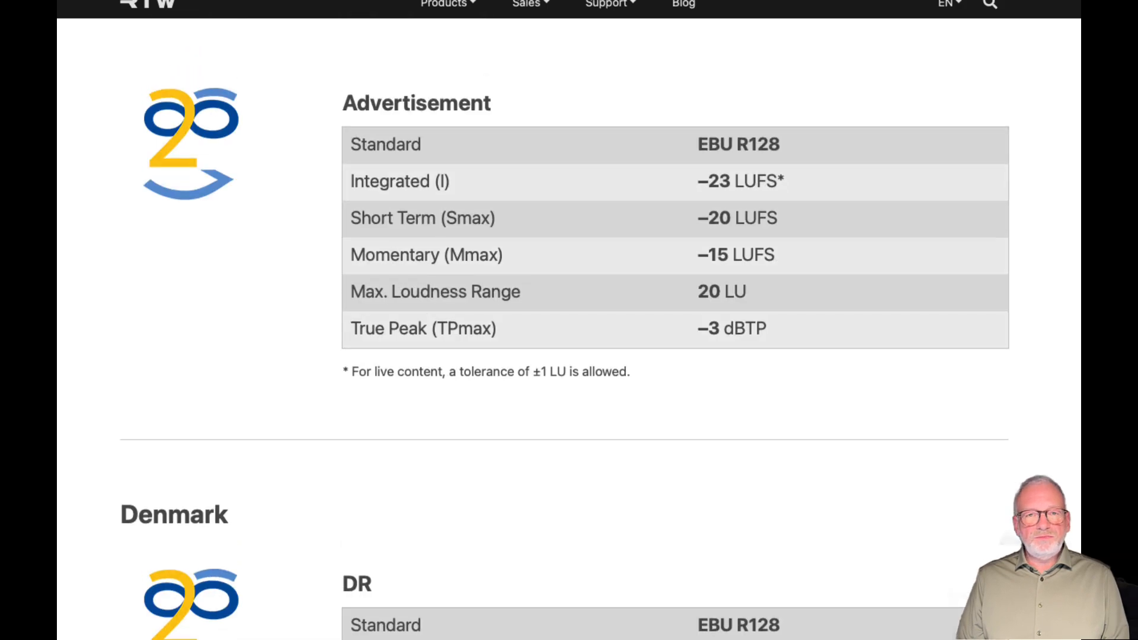
scroll(563, 326, up, 20)
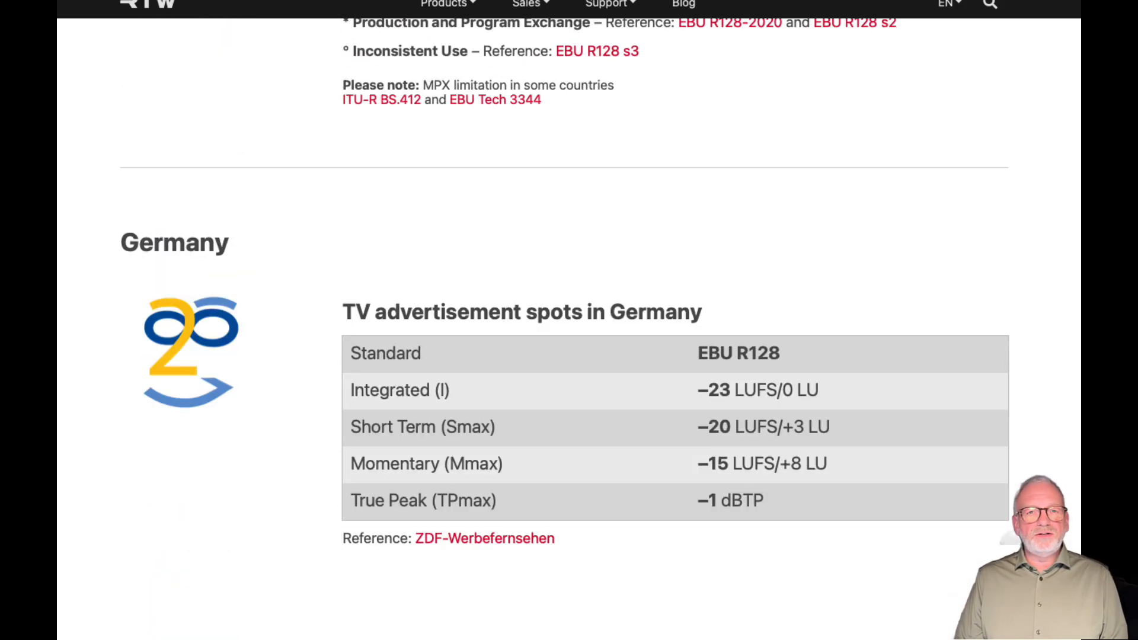
scroll(569, 326, up, 3)
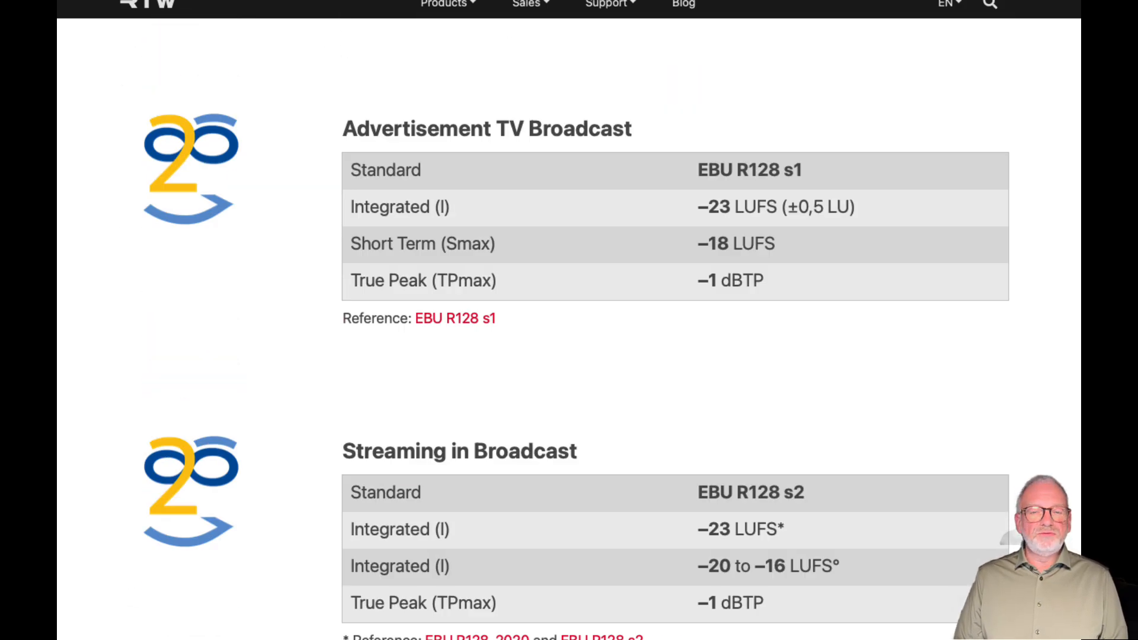
scroll(569, 326, up, 15)
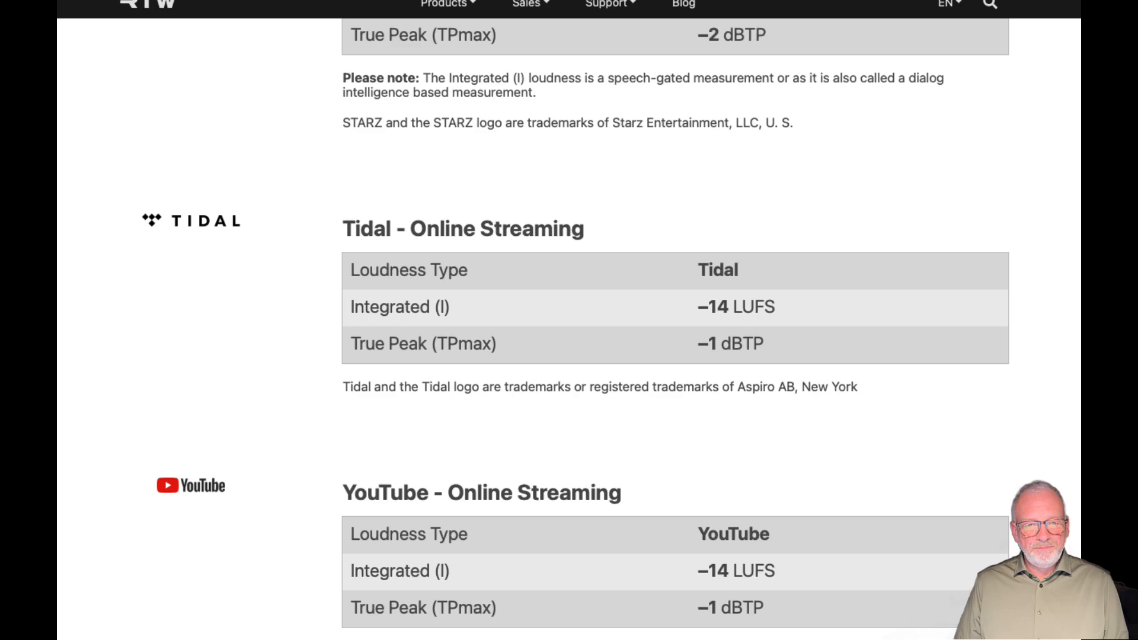
scroll(569, 326, up, 20)
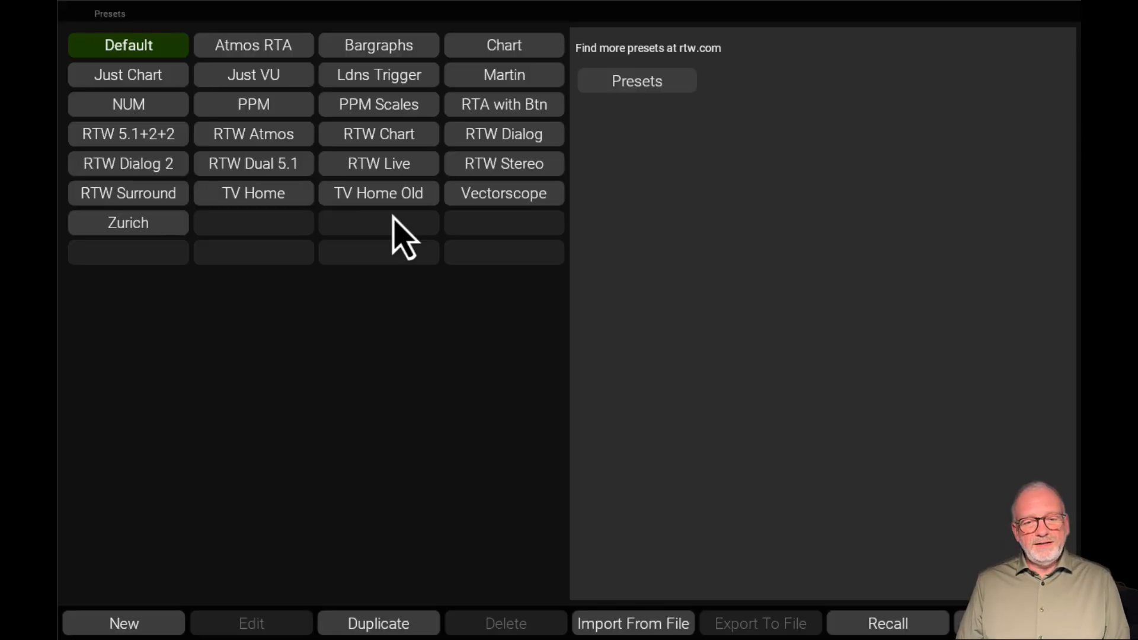
Create a new preset and name it Loudness
click(126, 626)
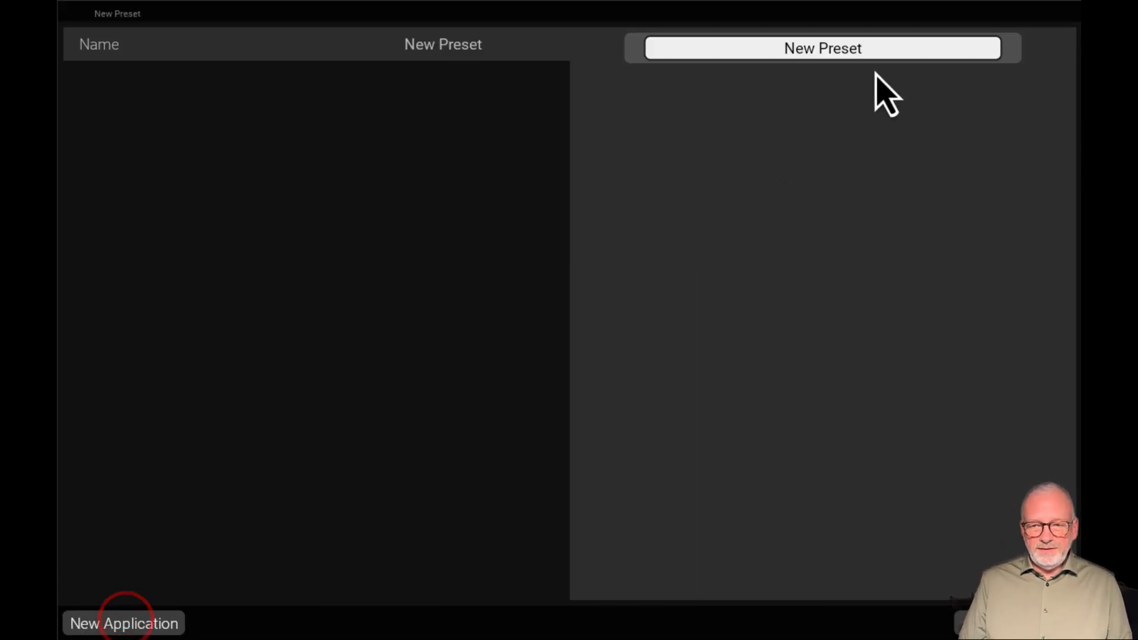
key(Return)
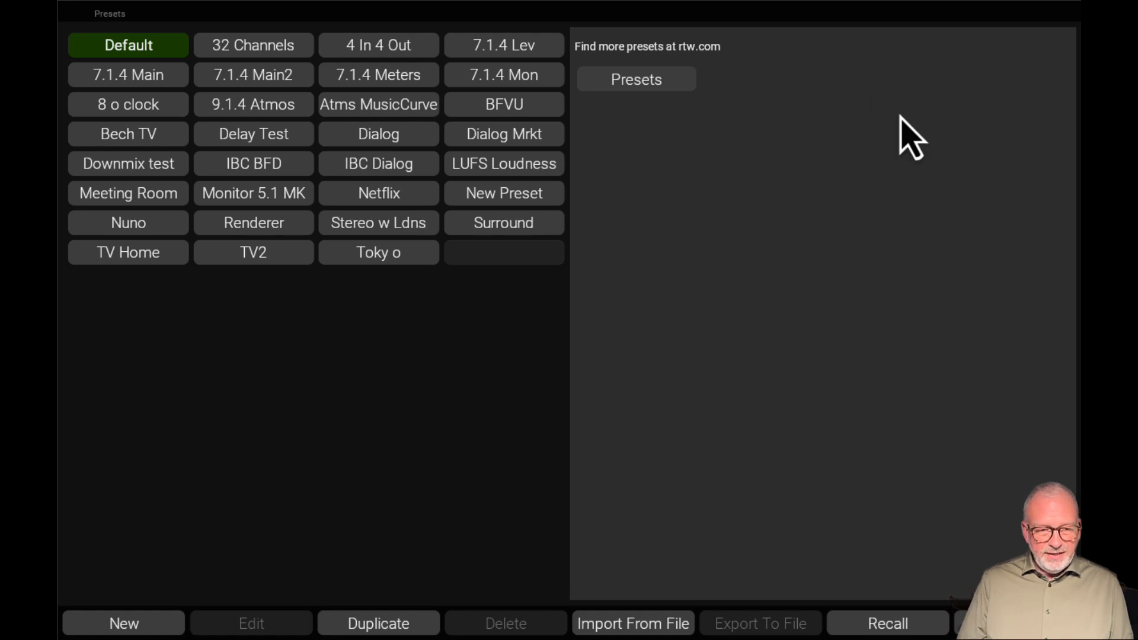
click(138, 623)
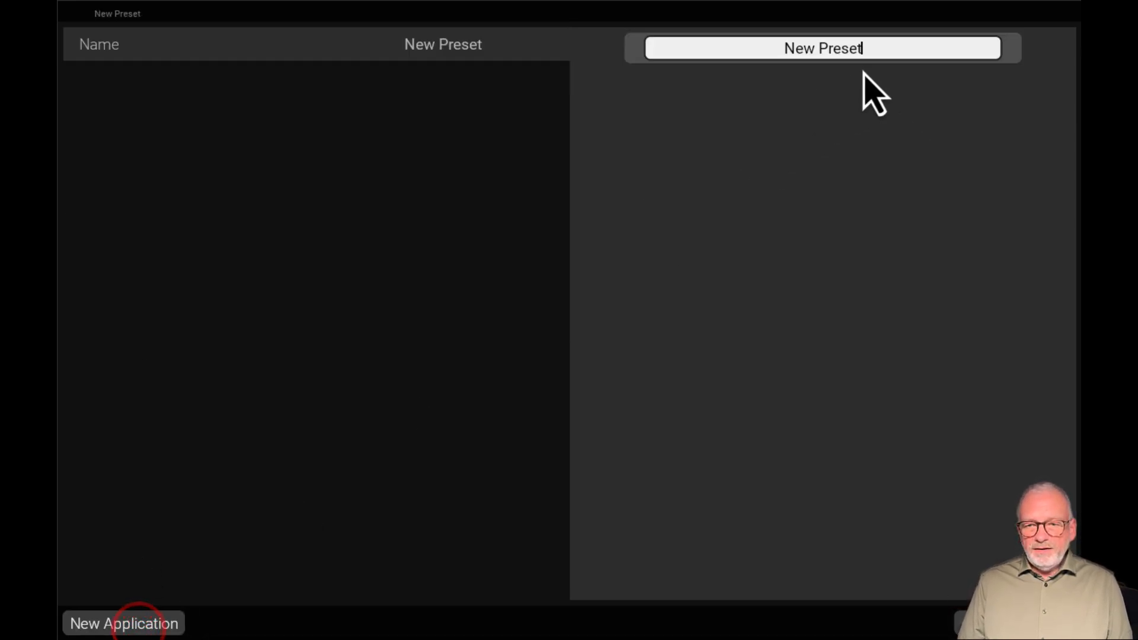
click(866, 51)
text(L)
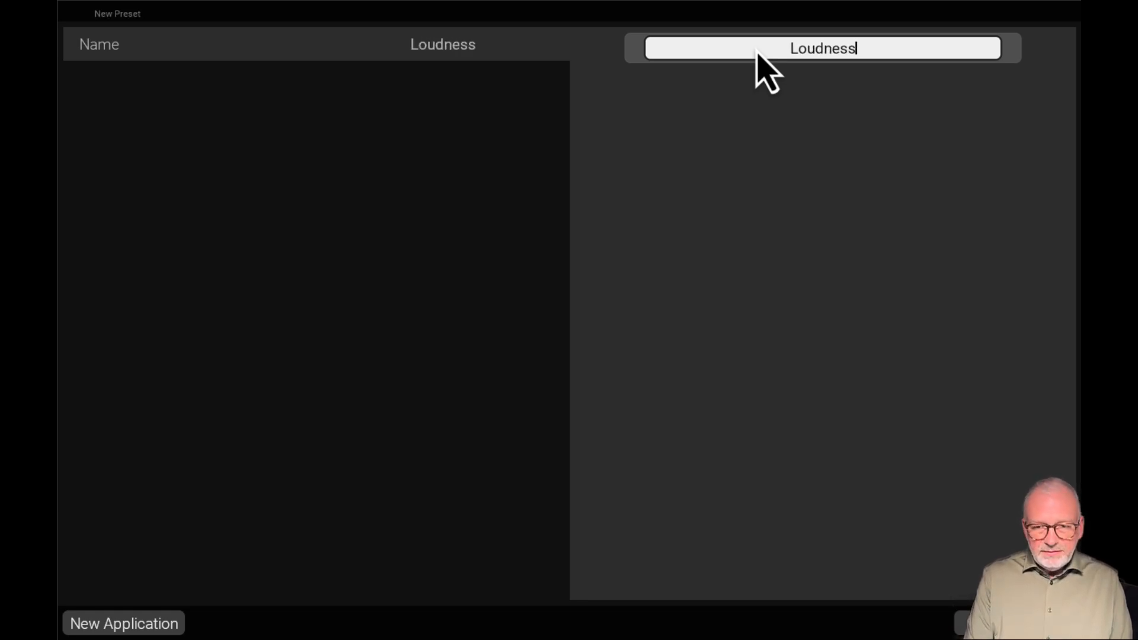
text(oudness)
Add a stereo Metering application in PPM mode with the TP60 scale and EBU R128 loudness type
click(126, 622)
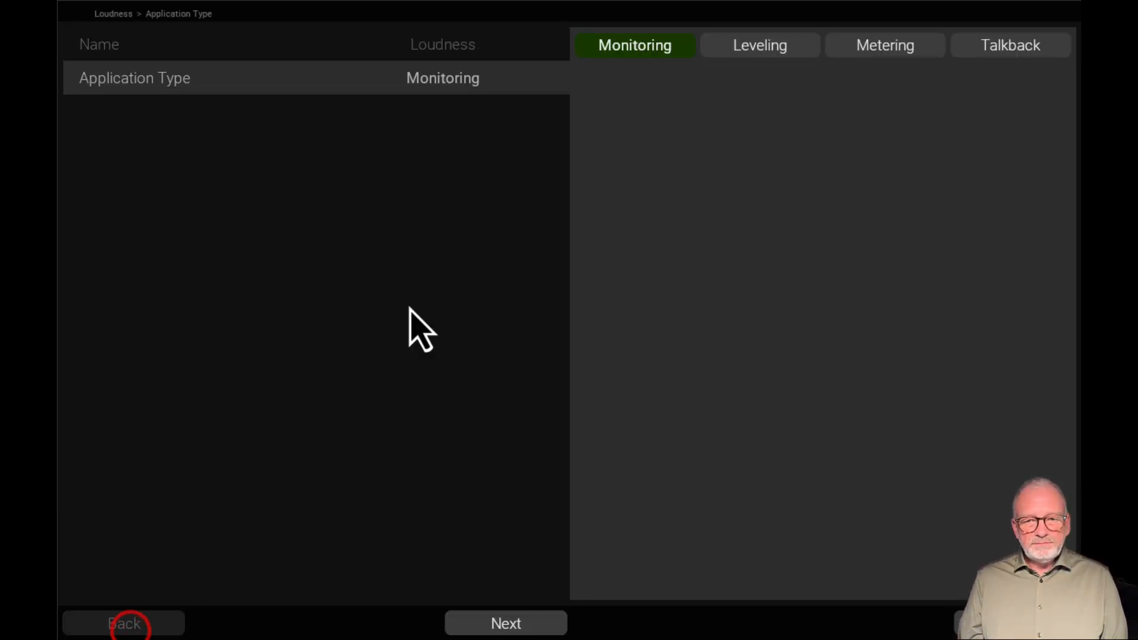
click(869, 48)
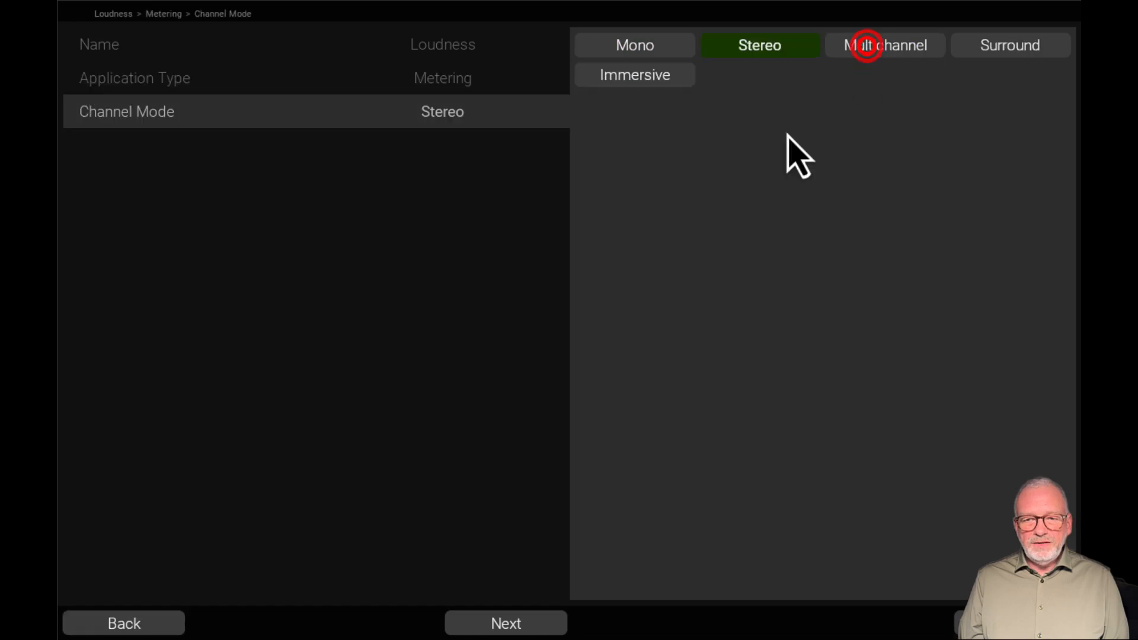
click(760, 45)
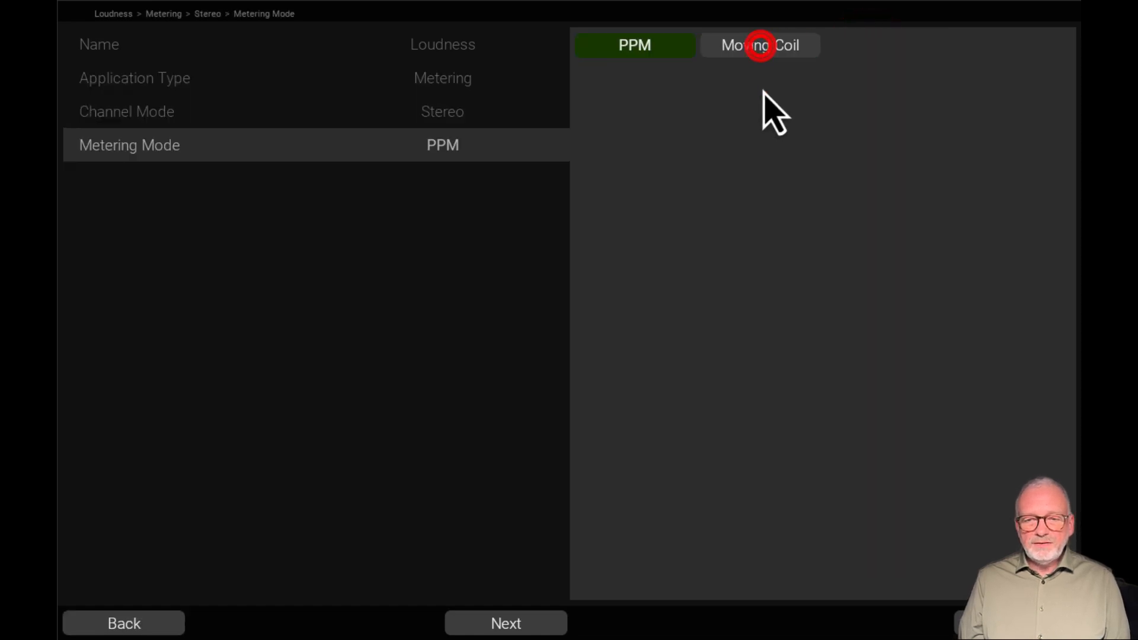
click(655, 46)
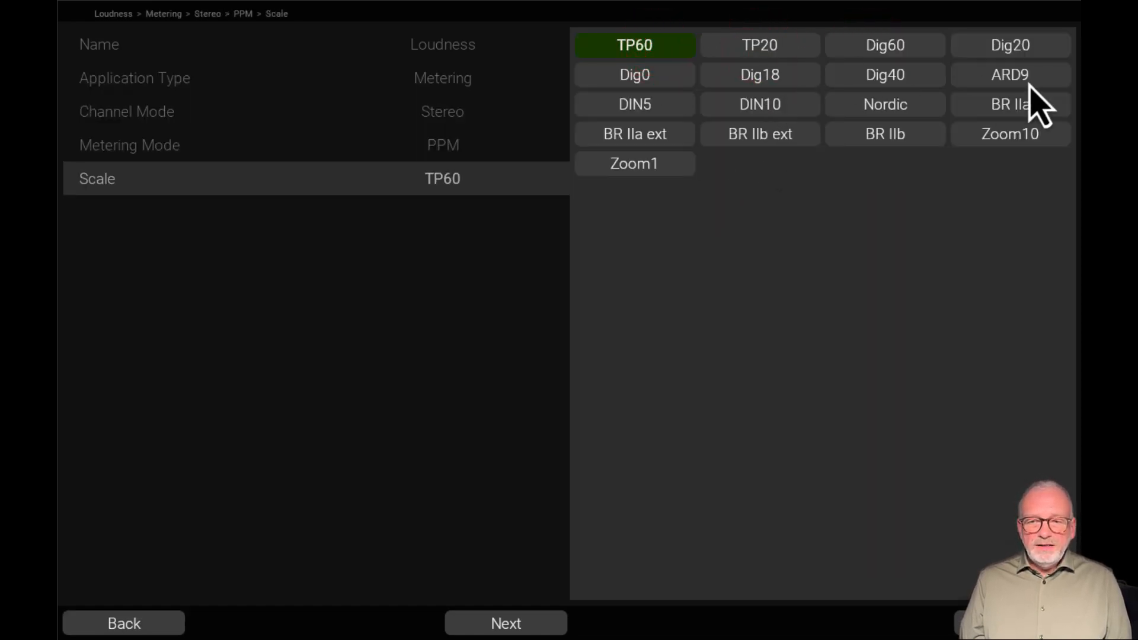
click(652, 48)
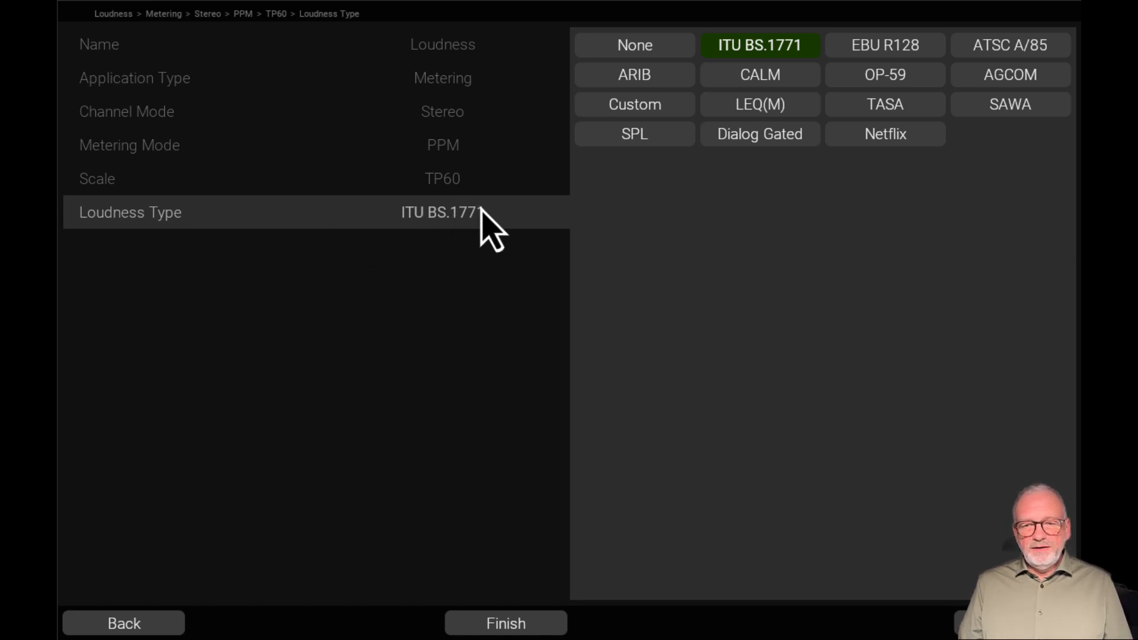
click(887, 44)
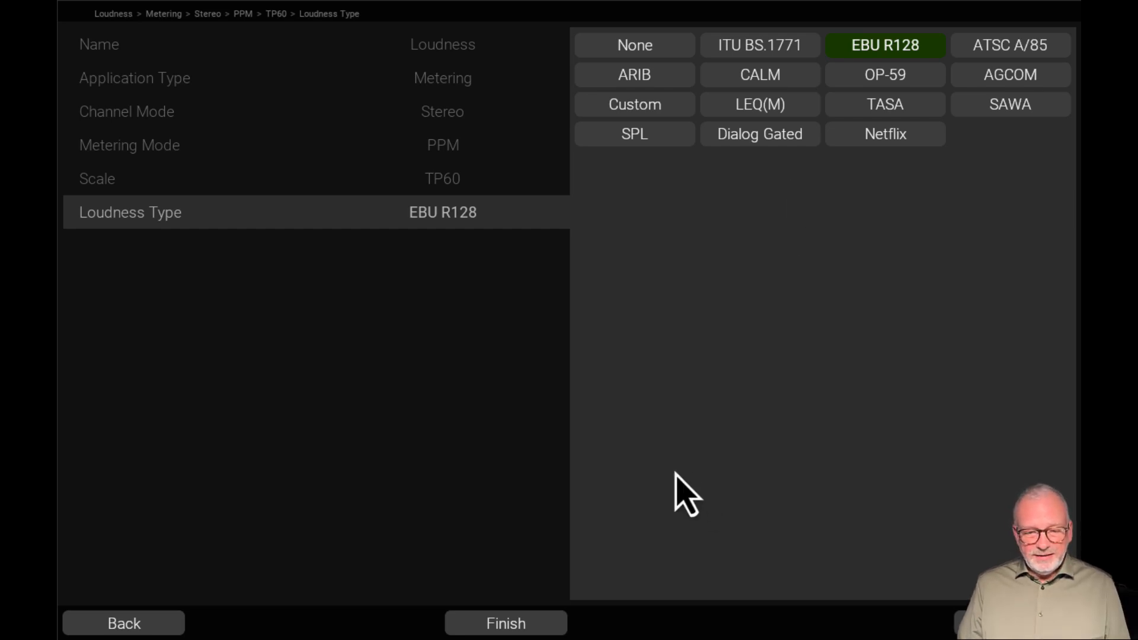
click(507, 624)
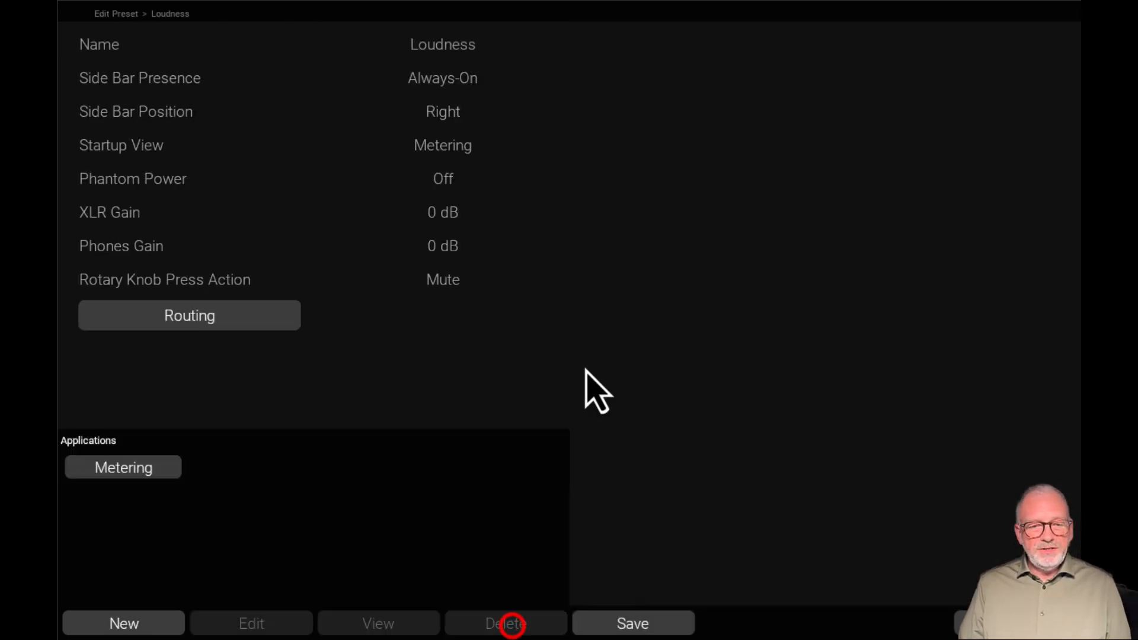
Route input 1 to the Metering application's L channel and input 2 to its R channel
click(232, 316)
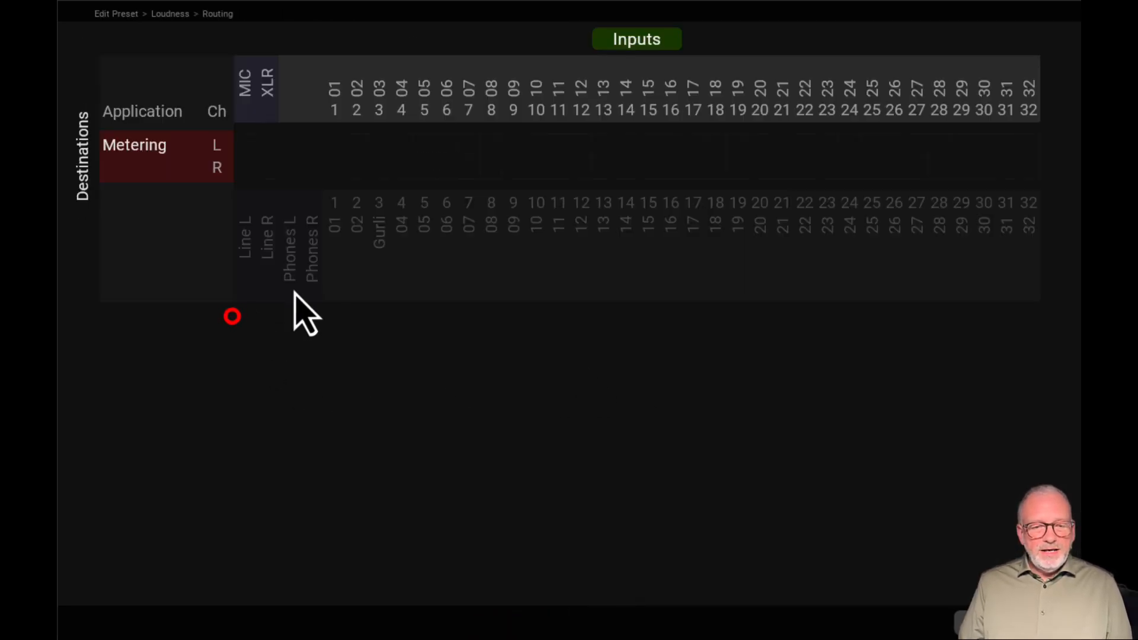
click(334, 145)
click(356, 168)
click(1015, 624)
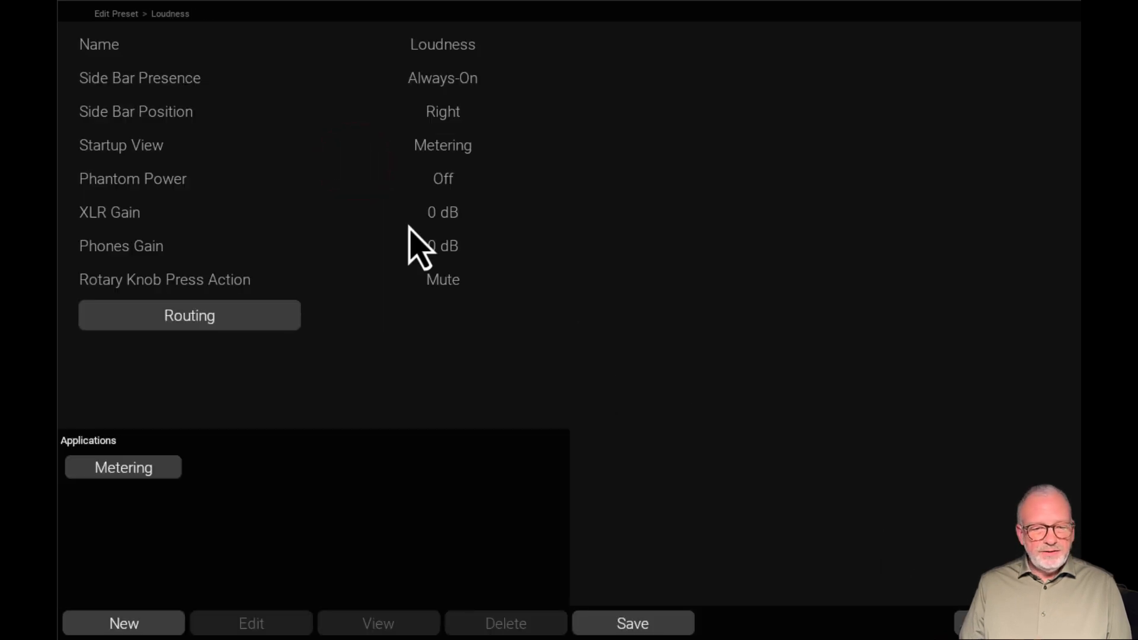
Place the numeric loudness instrument in the Metering application's view and adjust its position
click(137, 462)
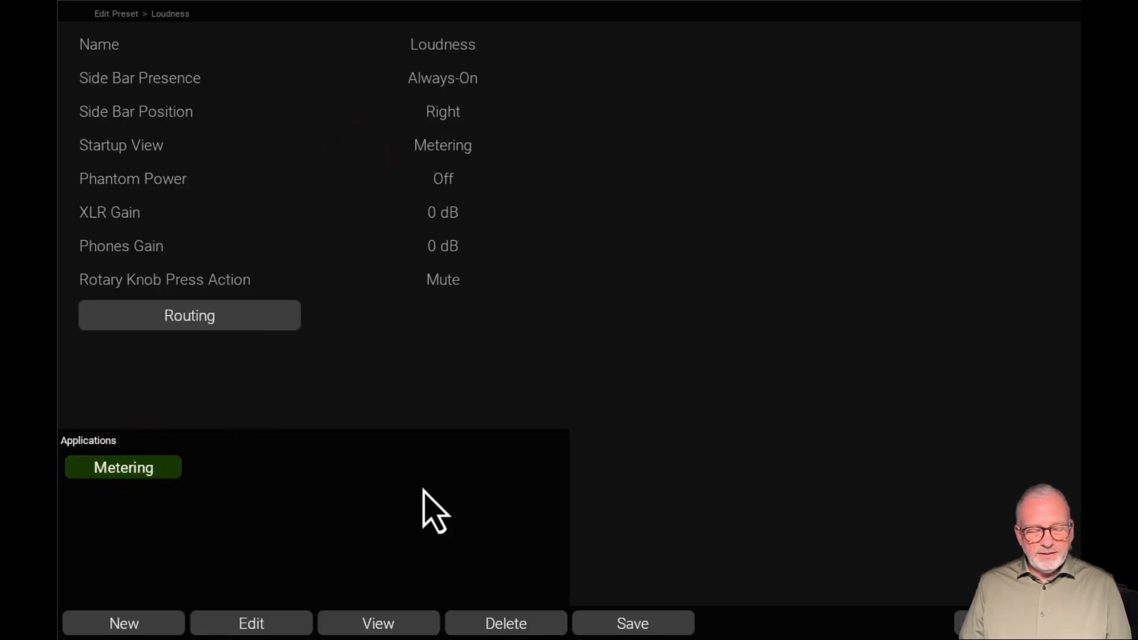
click(365, 622)
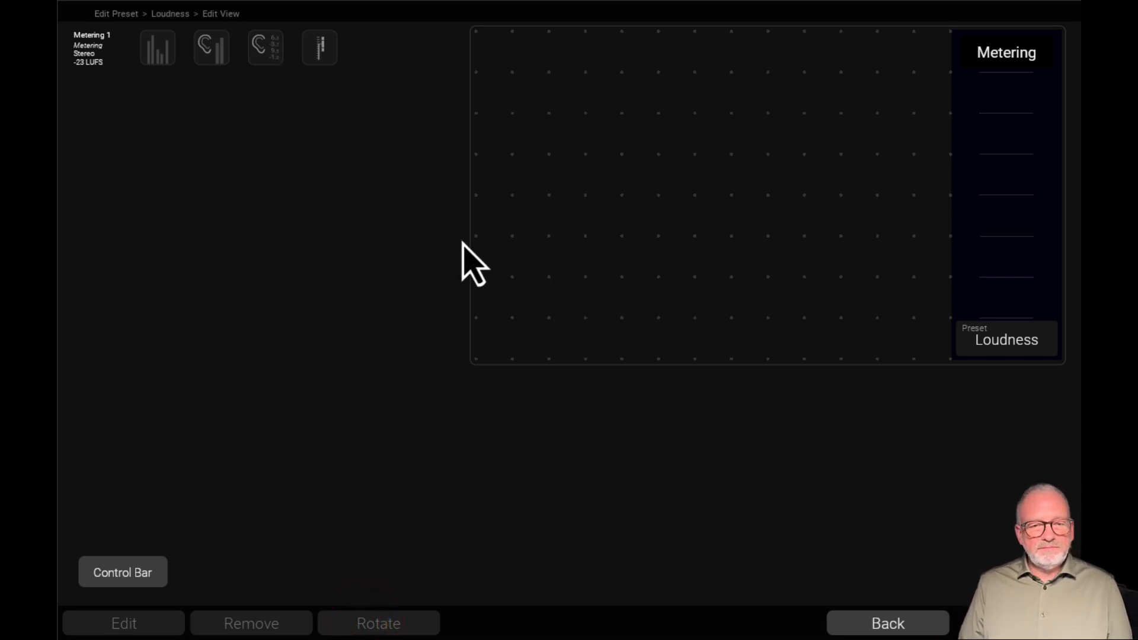
drag(267, 47, 691, 357)
drag(609, 128, 681, 162)
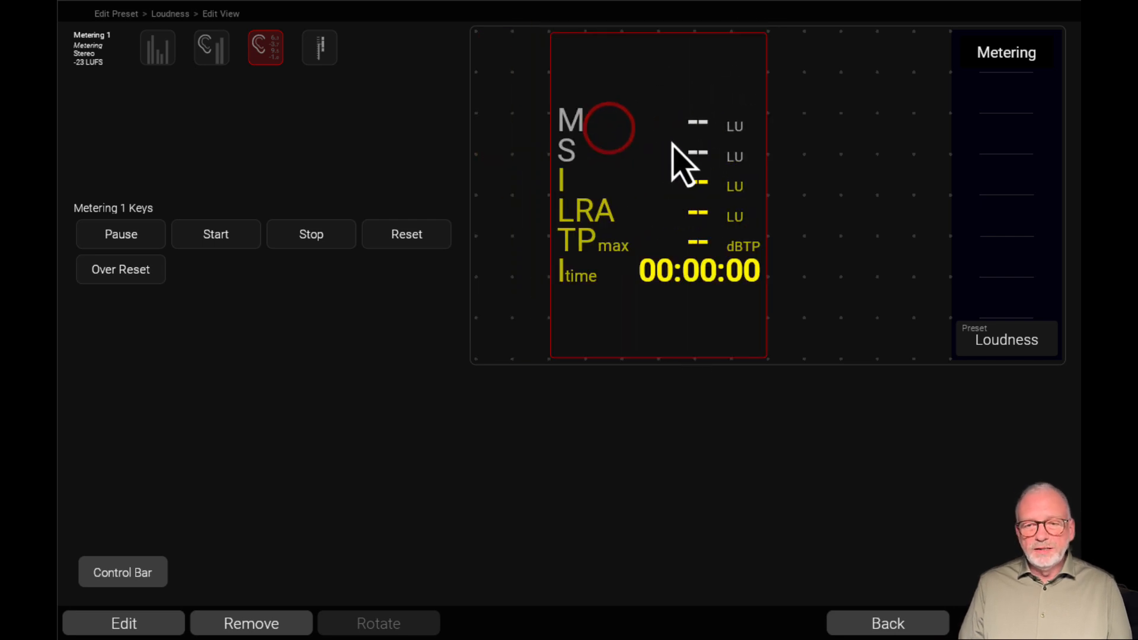
click(861, 626)
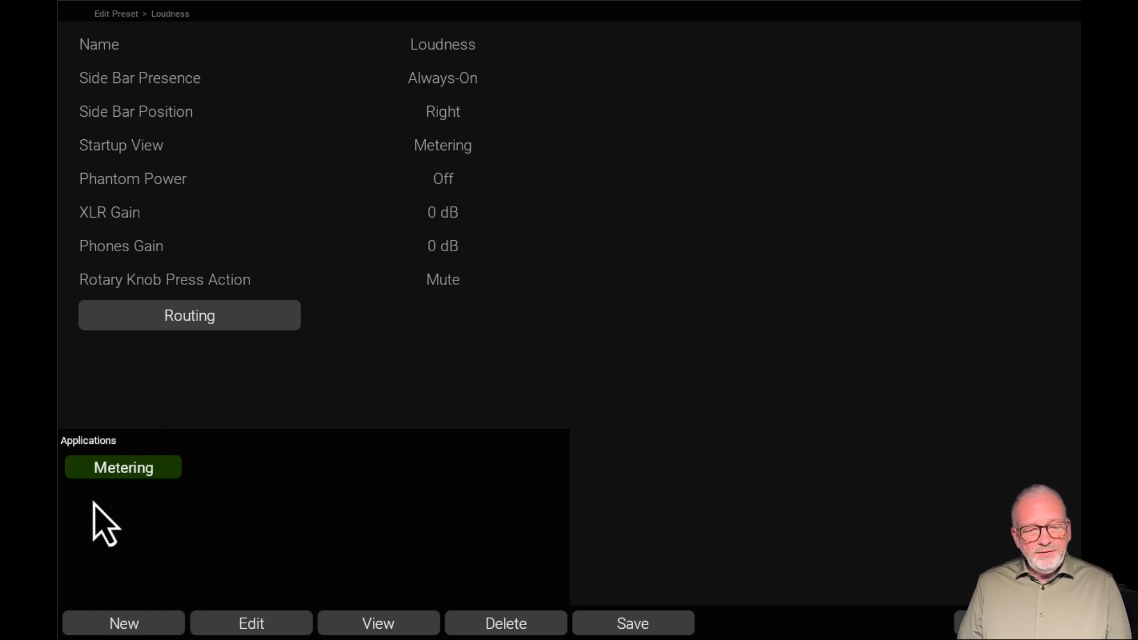
Open the Metering application's loudness settings and show the available loudness types
click(271, 621)
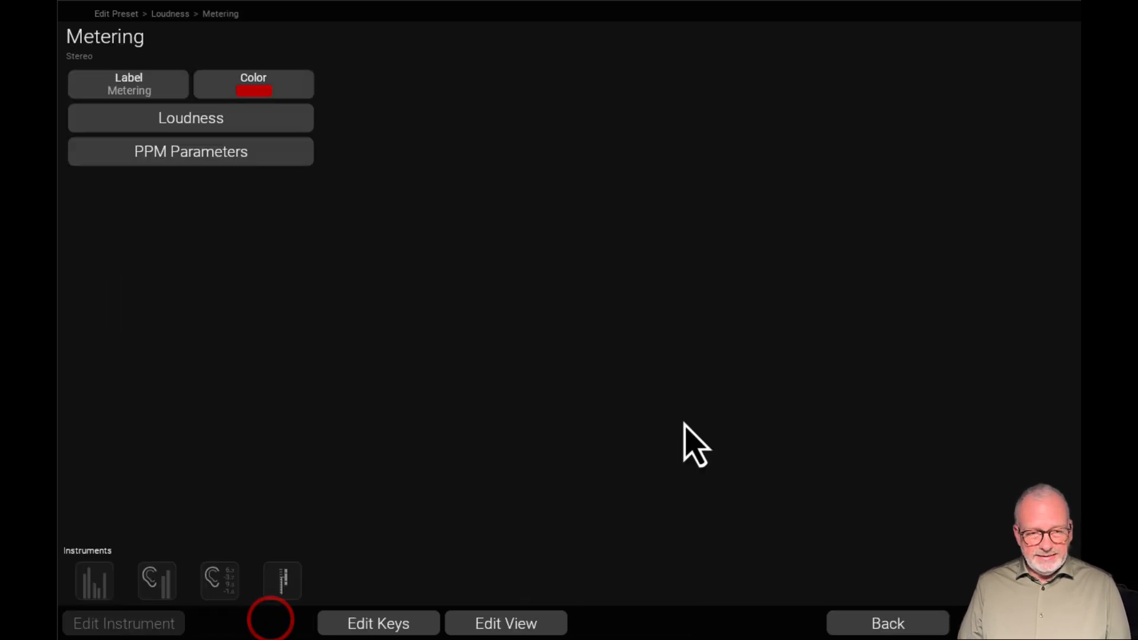
click(236, 118)
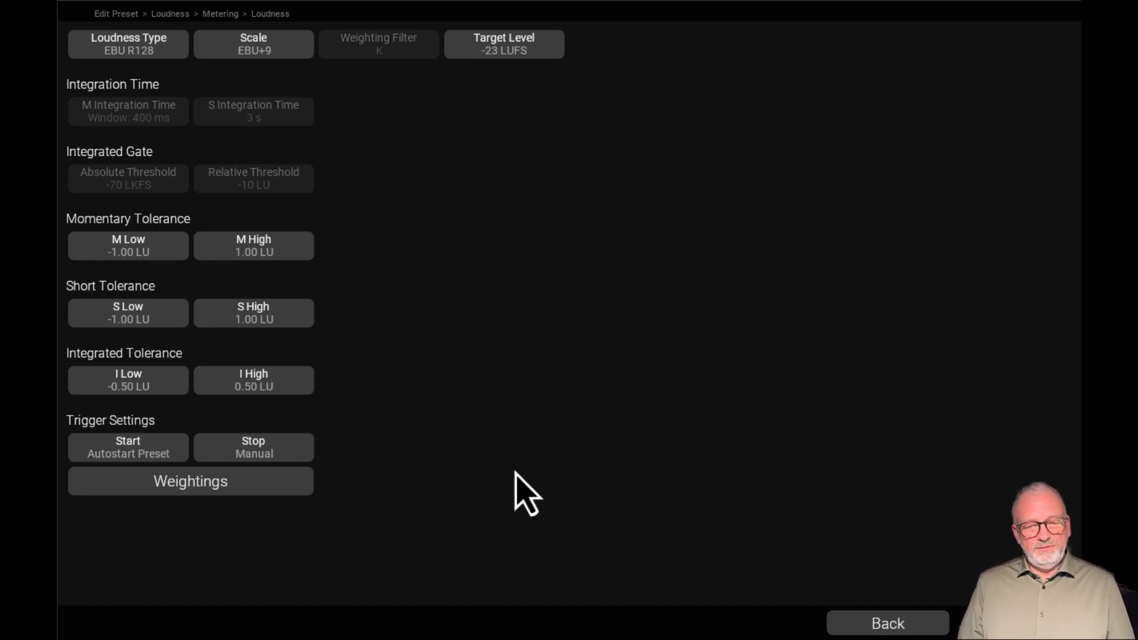
click(144, 42)
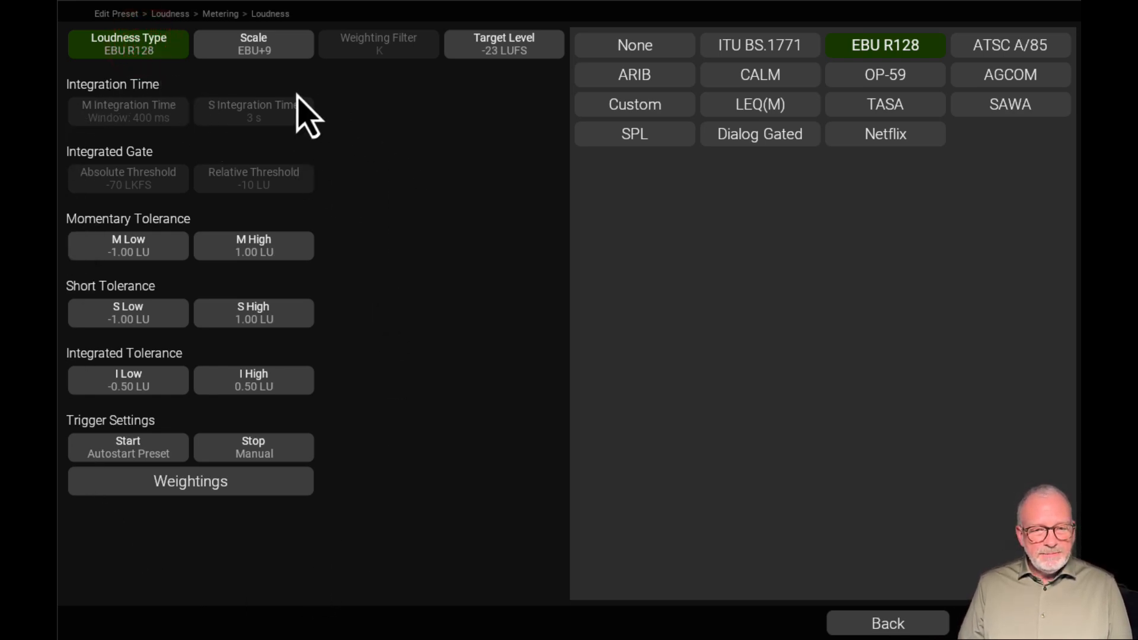
click(59, 168)
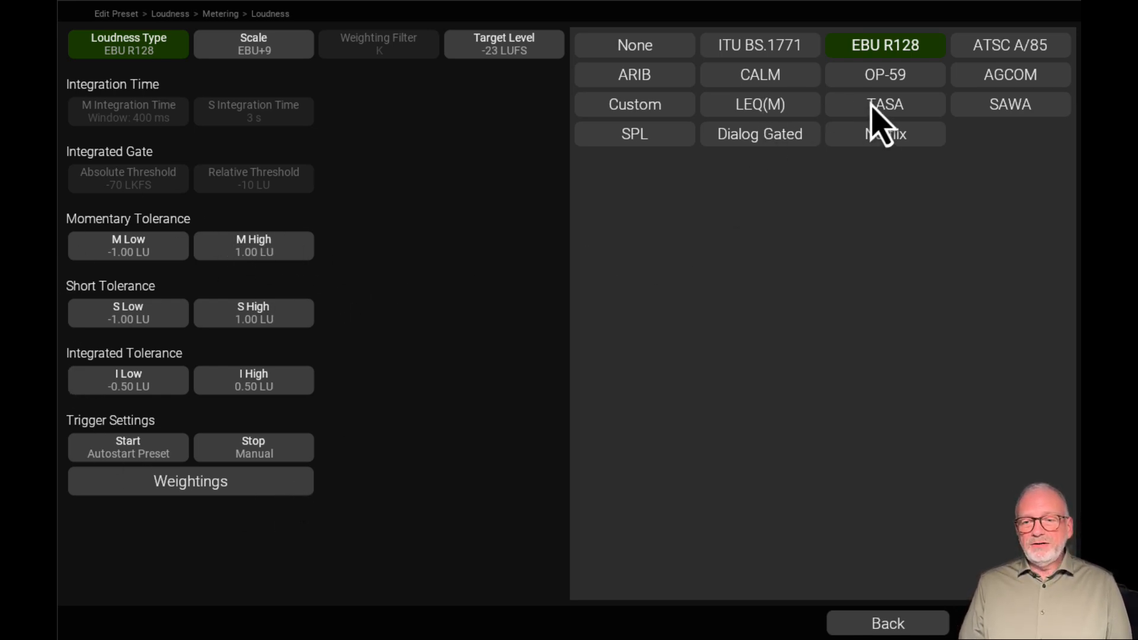
Preview the SPL and Netflix loudness types with their parameters, and set the loudness type to Custom
click(660, 136)
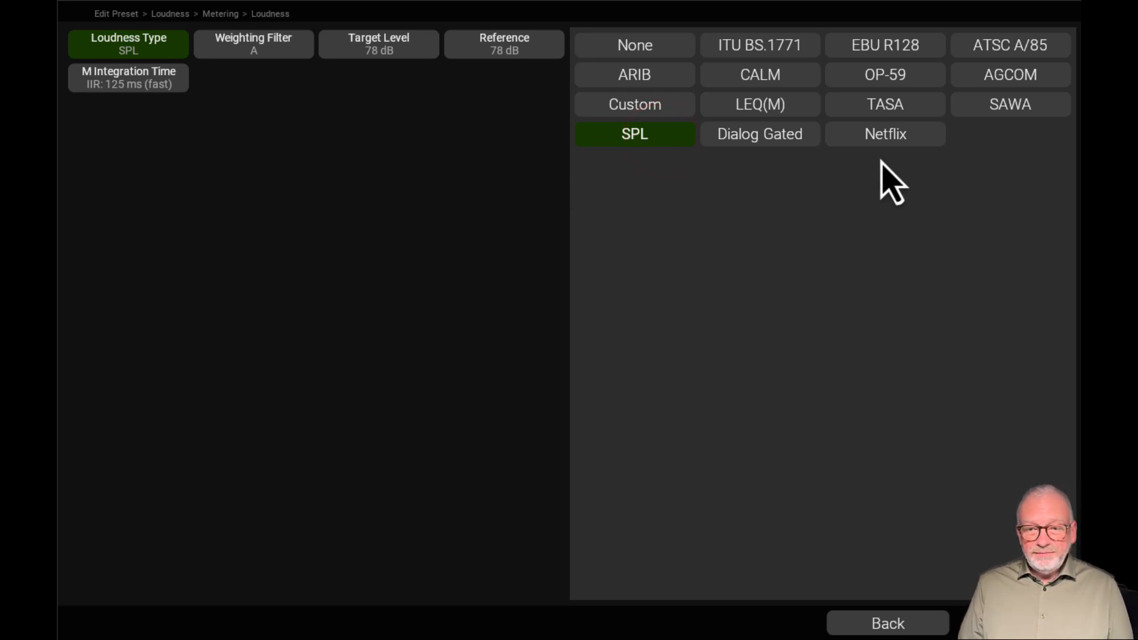
click(874, 136)
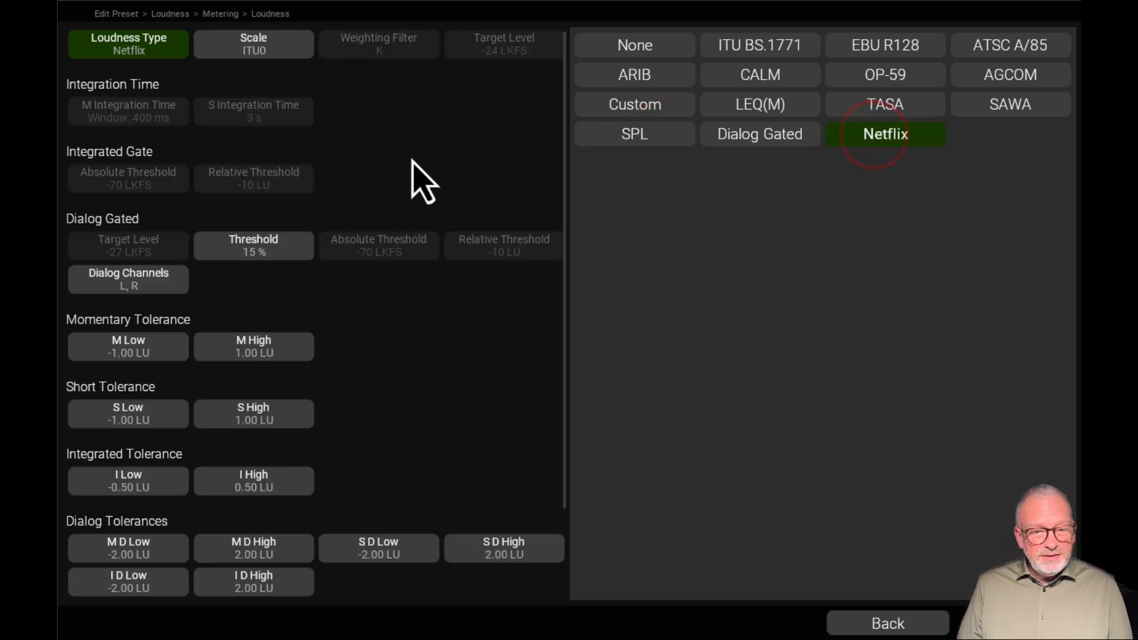
scroll(325, 264, down, 2)
scroll(326, 264, down, 1)
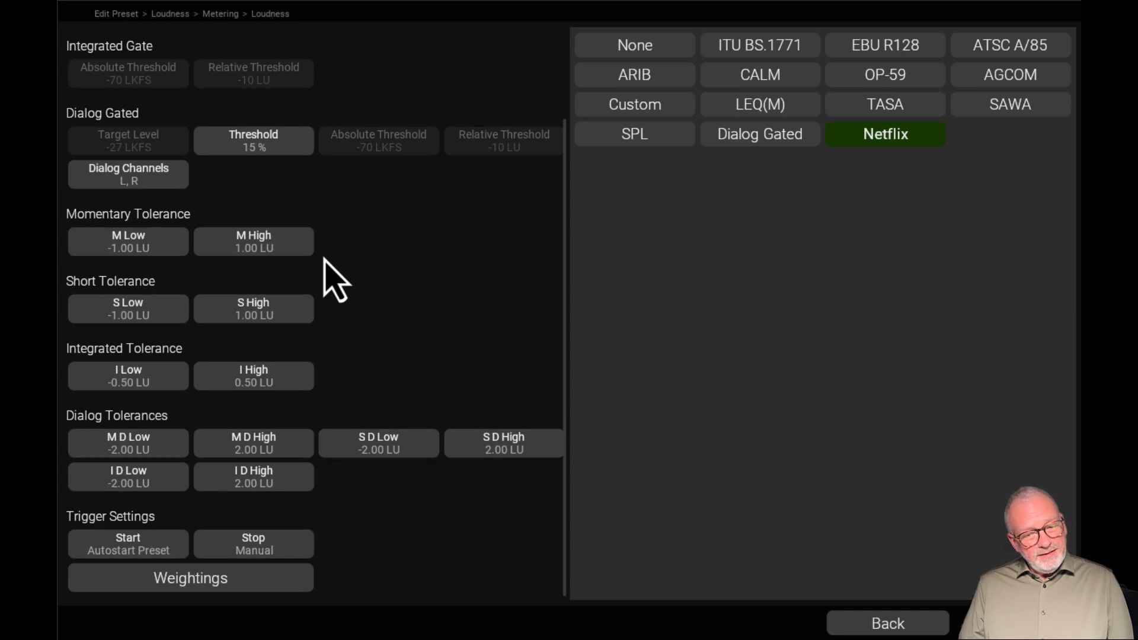
scroll(338, 343, up, 2)
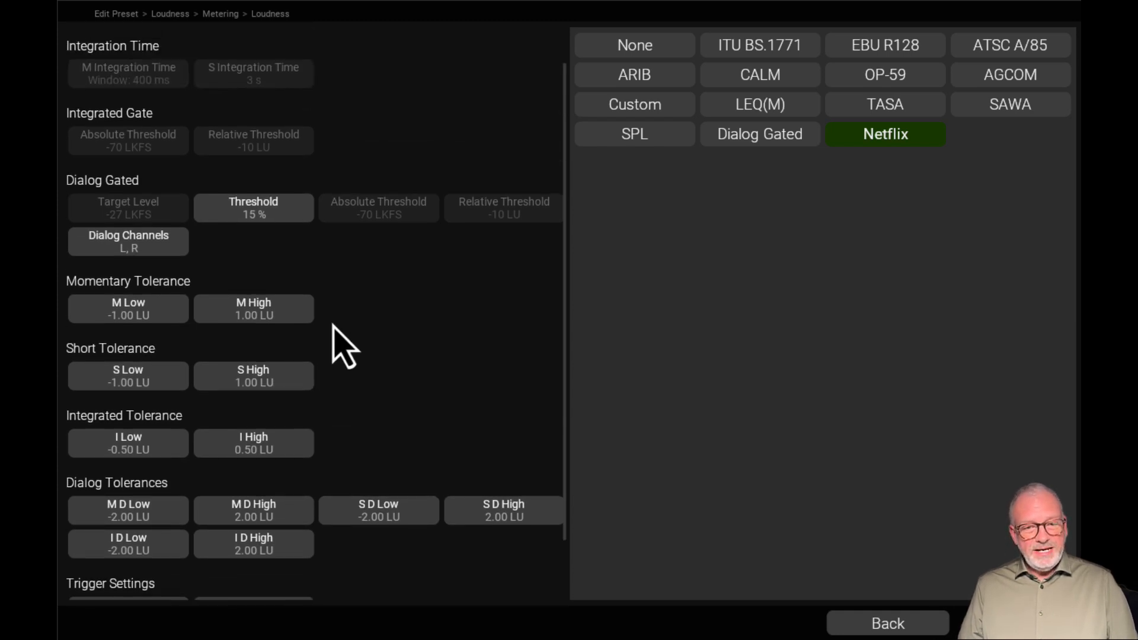
click(658, 105)
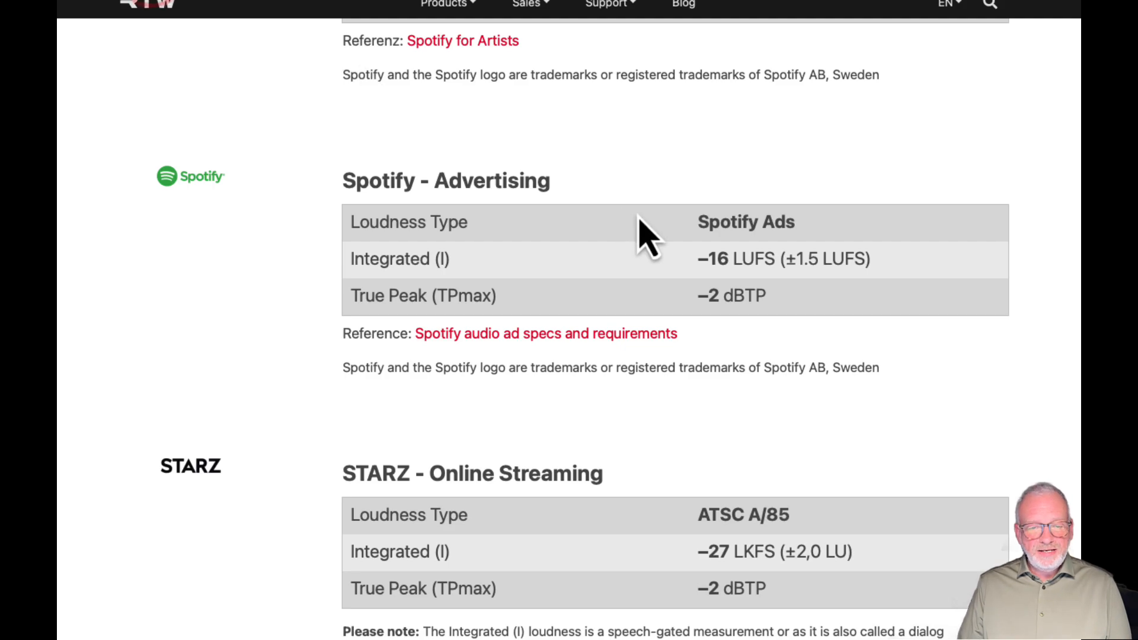
Review the streaming and German broadcast tables on the RTW website, highlighting the standard for TV advertisement spots in Germany
scroll(646, 243, up, 15)
scroll(664, 213, down, 1)
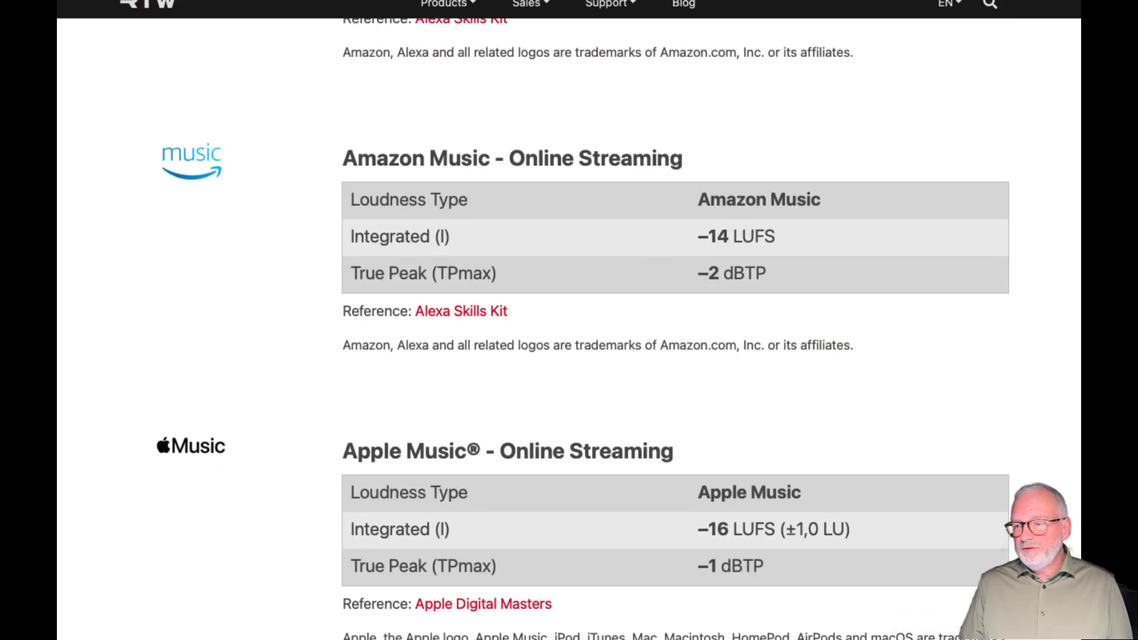
scroll(675, 320, down, 20)
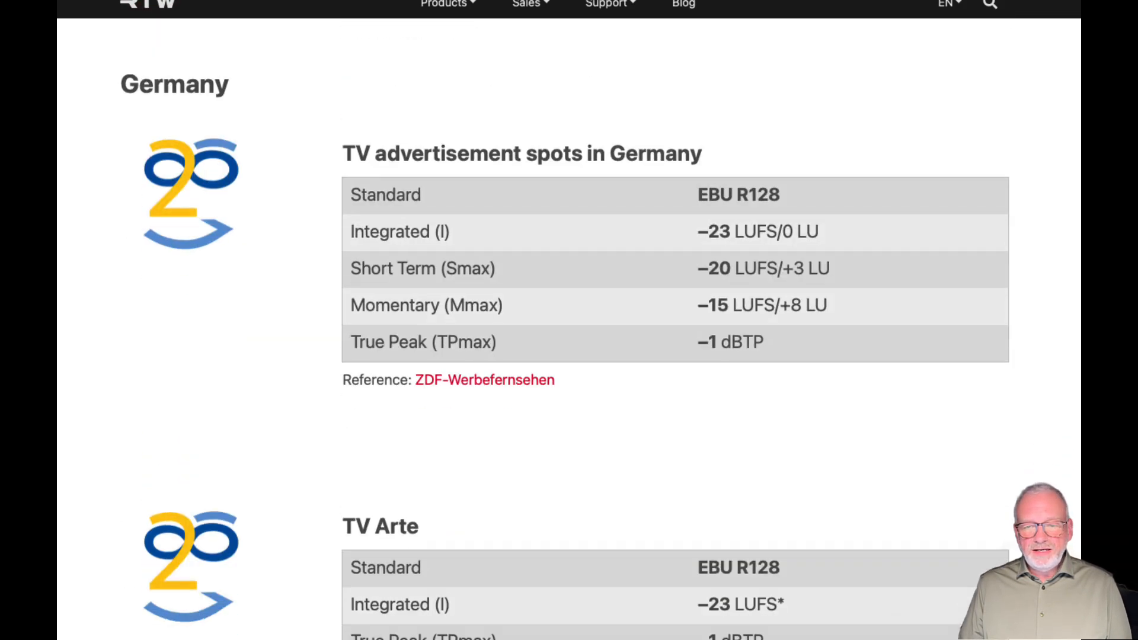
click(348, 190)
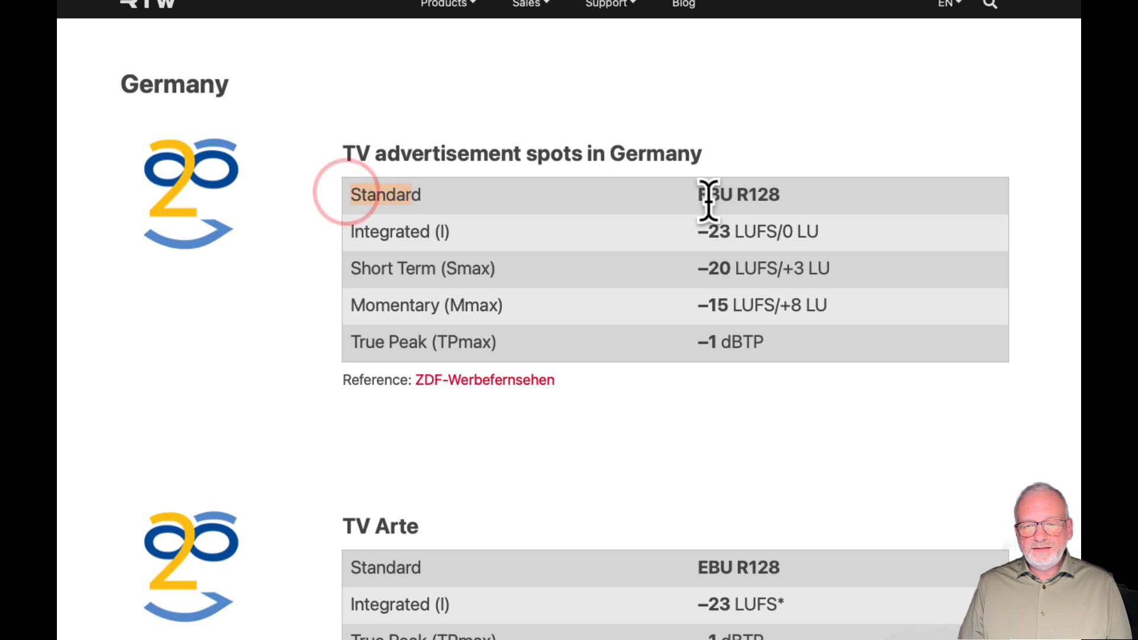
drag(695, 192, 821, 199)
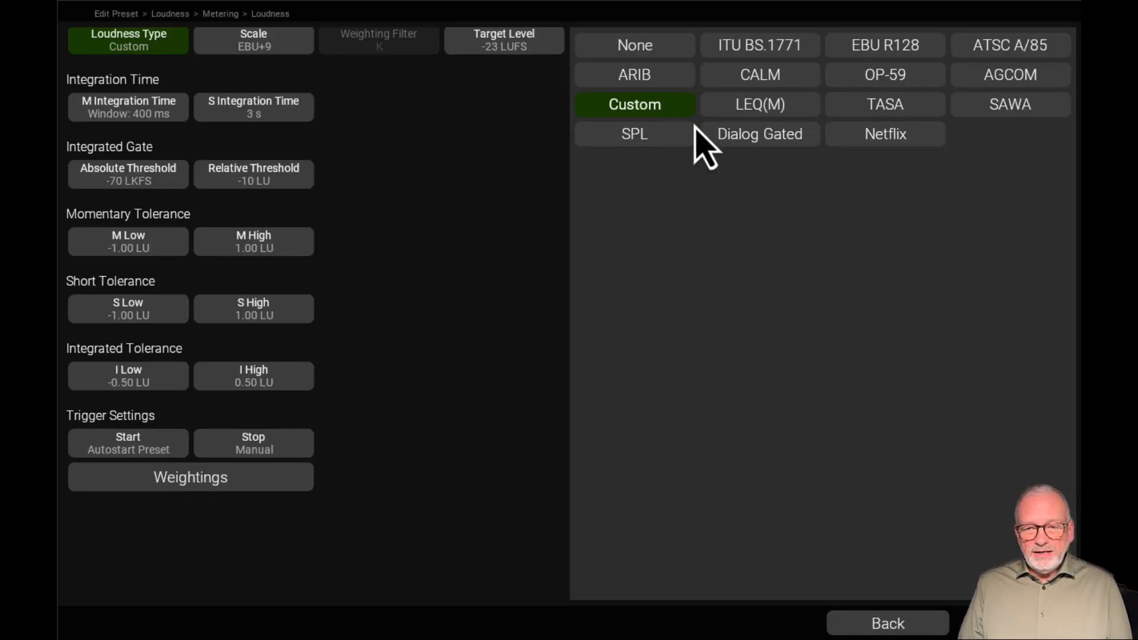
Compare the parameters editable under the EBU R128, CALM and Custom loudness types, ending on Custom
click(888, 46)
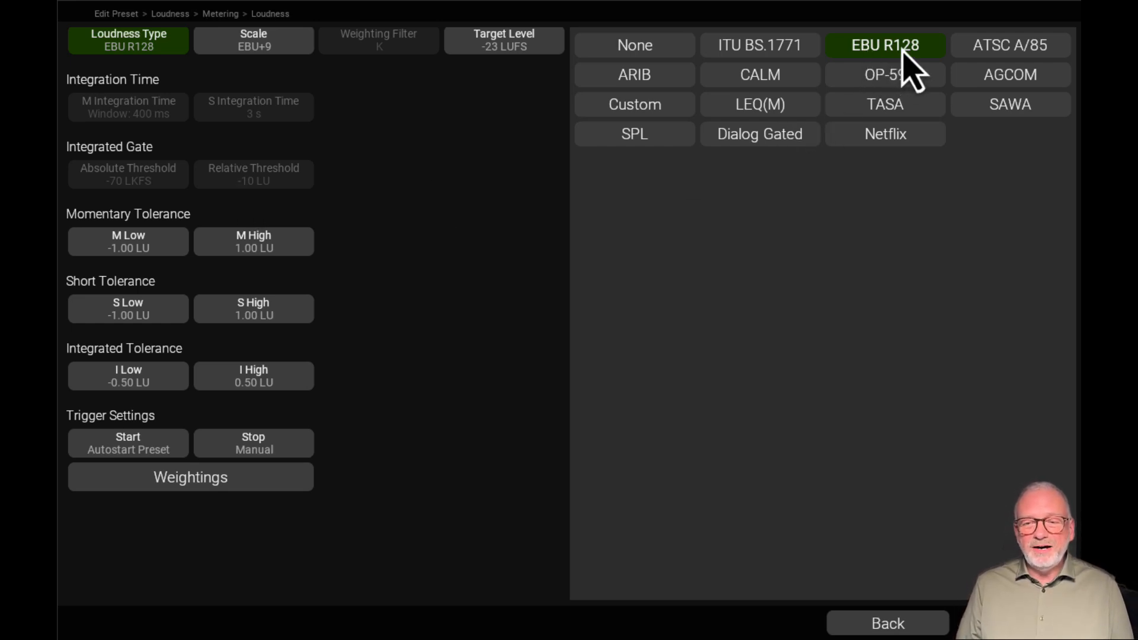
click(655, 107)
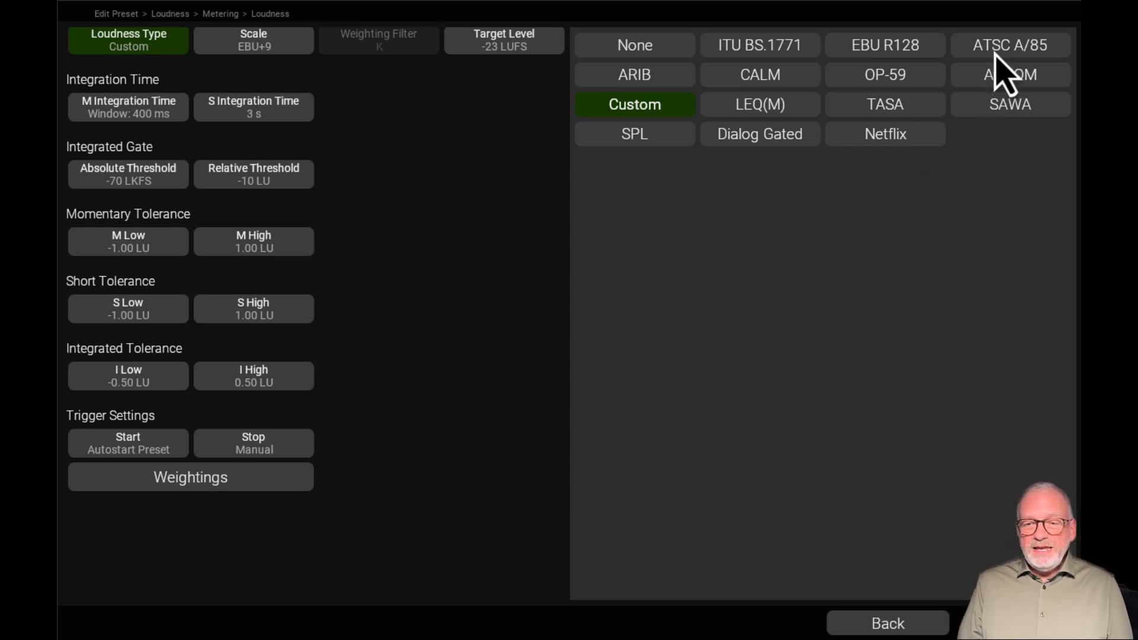
click(762, 77)
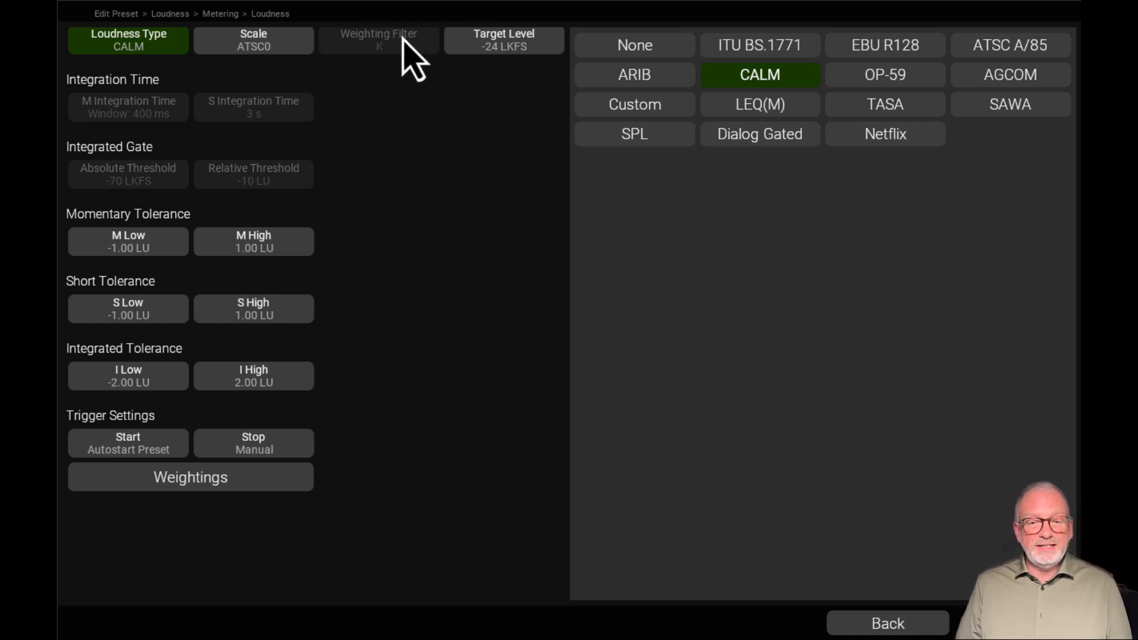
click(861, 50)
click(774, 80)
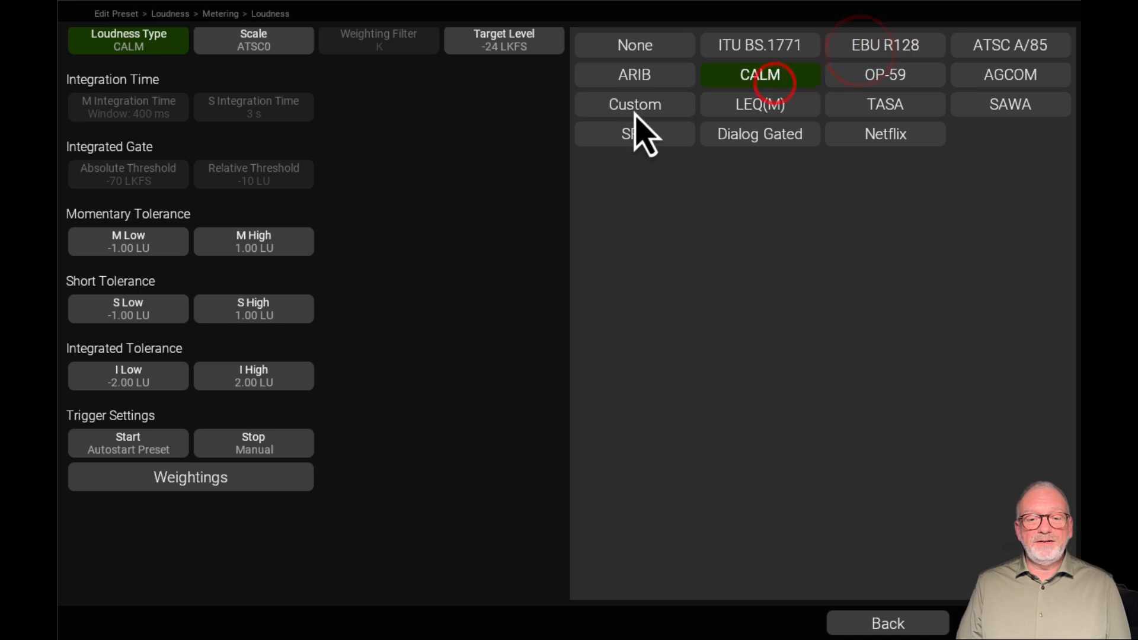
click(632, 108)
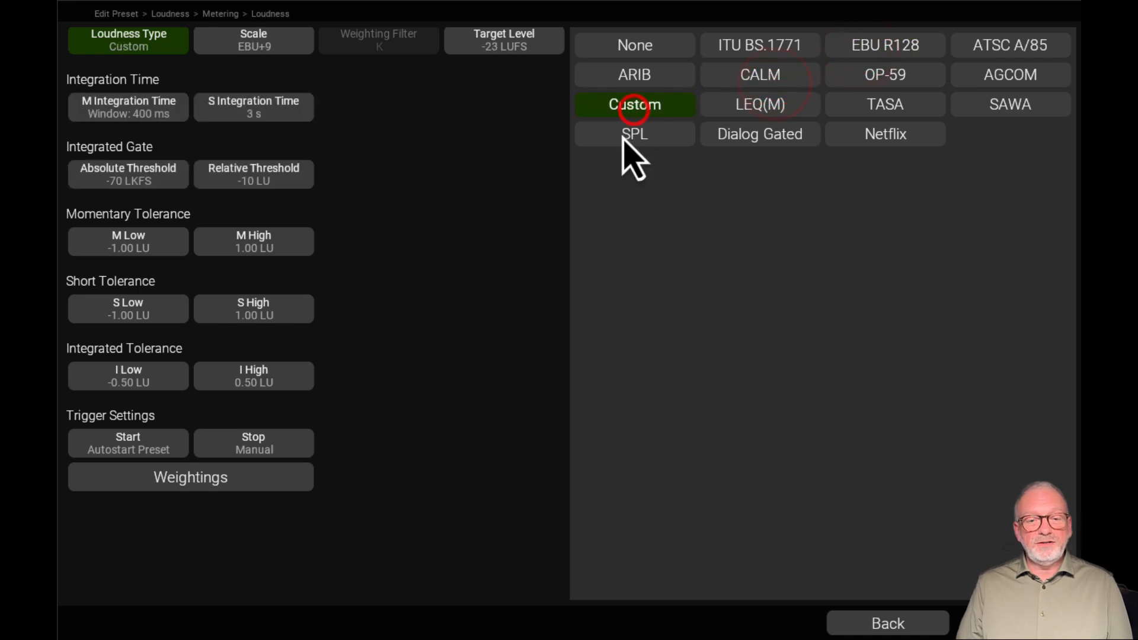
Preview the TASA, SAWA and LEQ(M) loudness types and show the weighting filters available for LEQ(M)
click(891, 105)
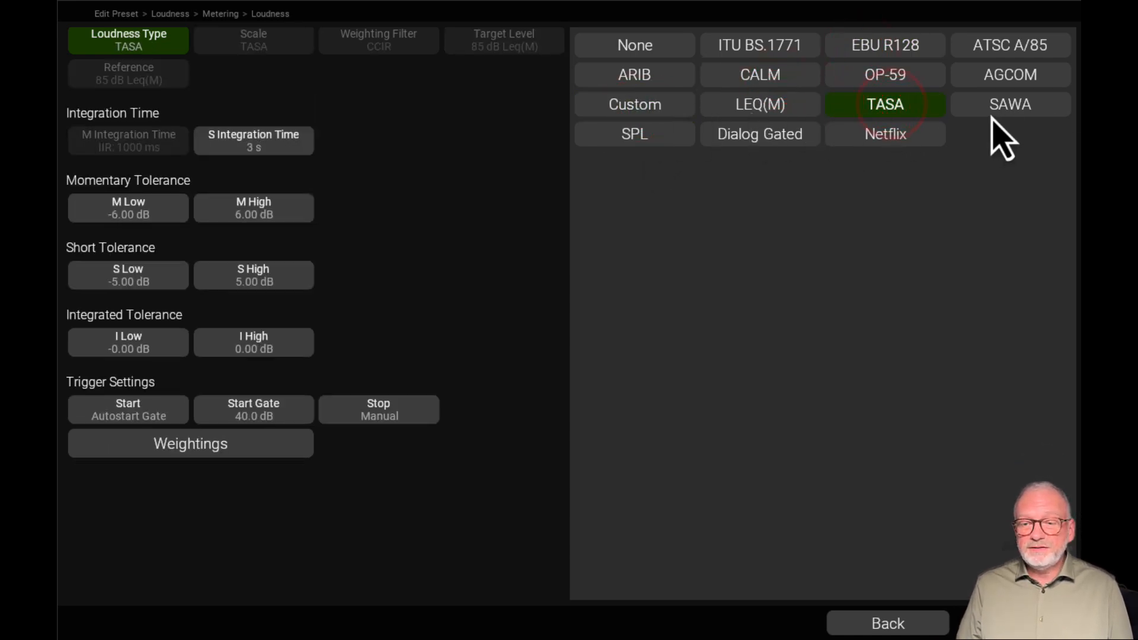
click(1011, 104)
click(788, 111)
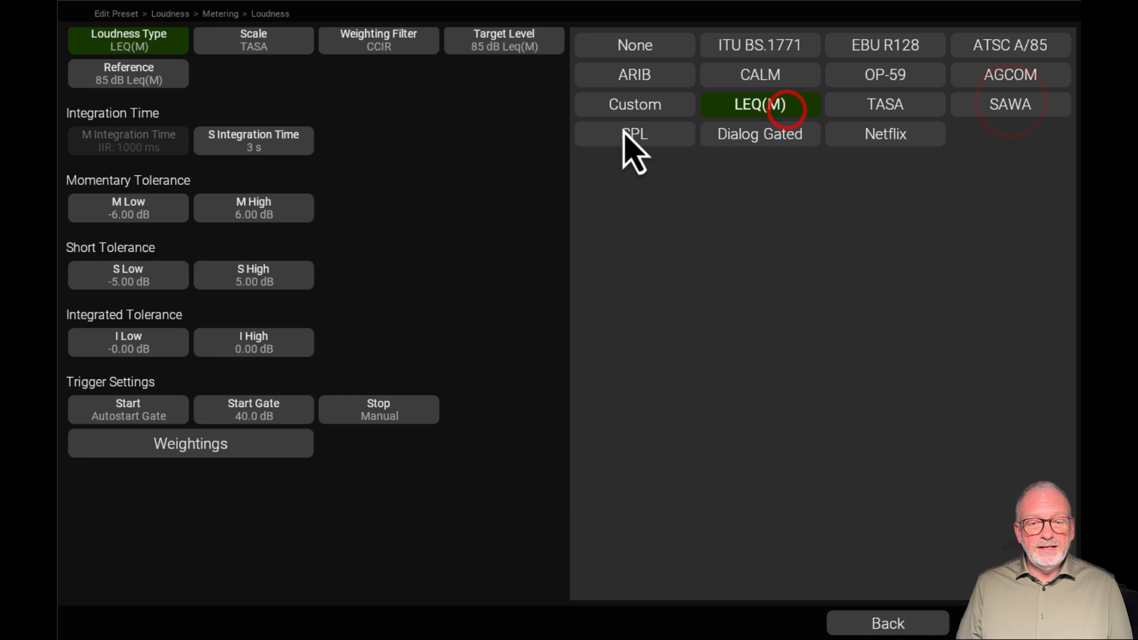
click(399, 48)
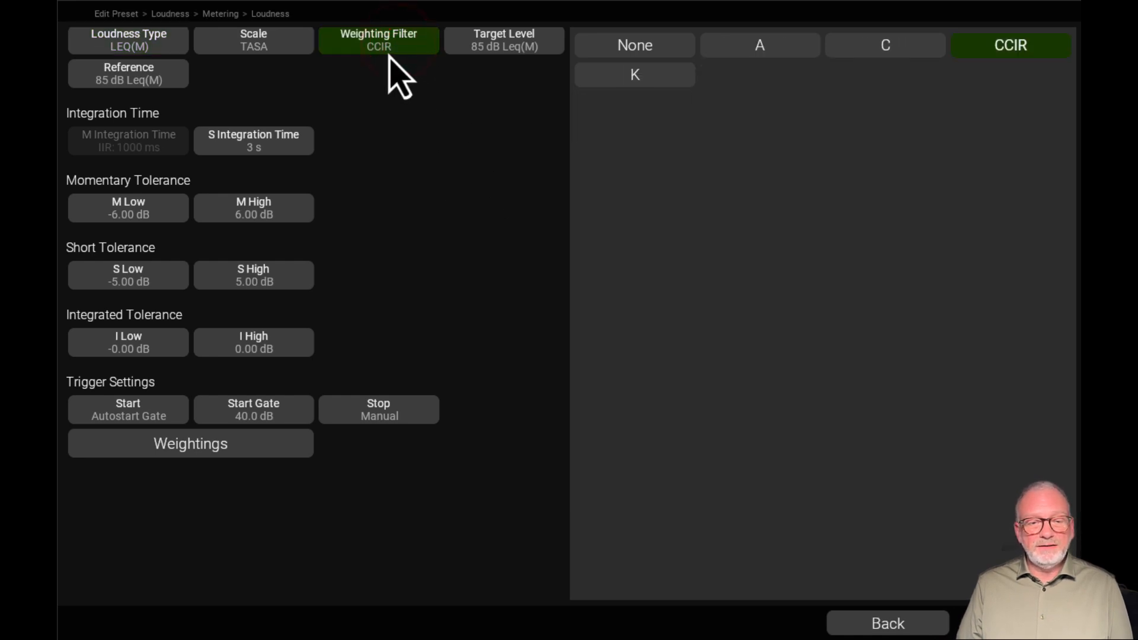
Compare the parameters of the EBU R128, CALM, Custom, LEQ(M), TASA and OP-59 loudness types, and set the type to EBU R128
click(141, 47)
click(860, 47)
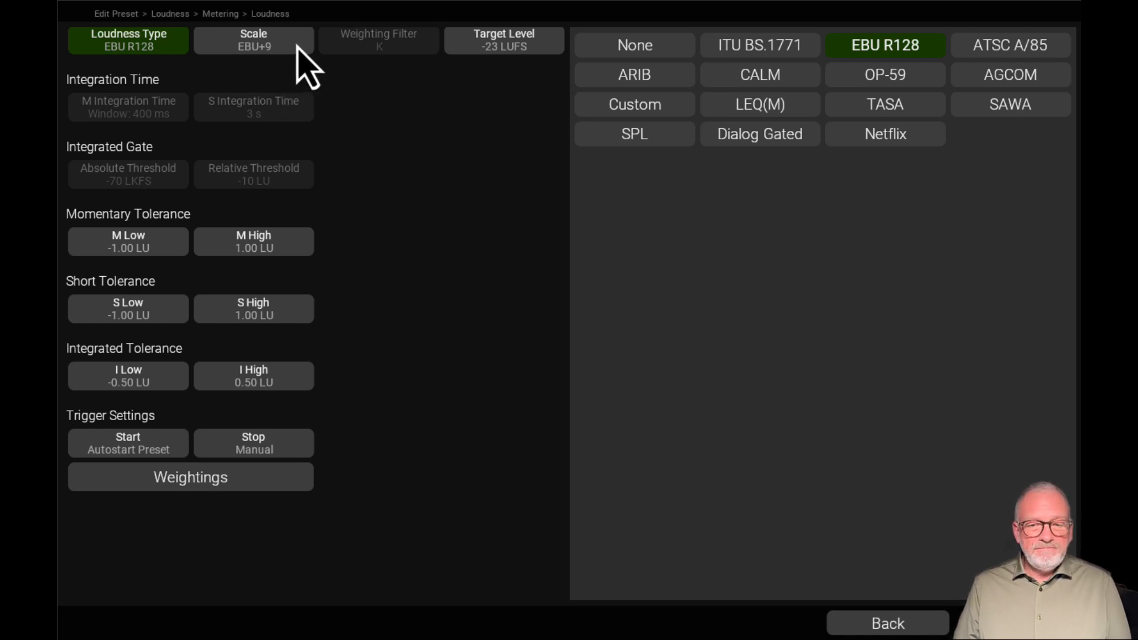
click(770, 76)
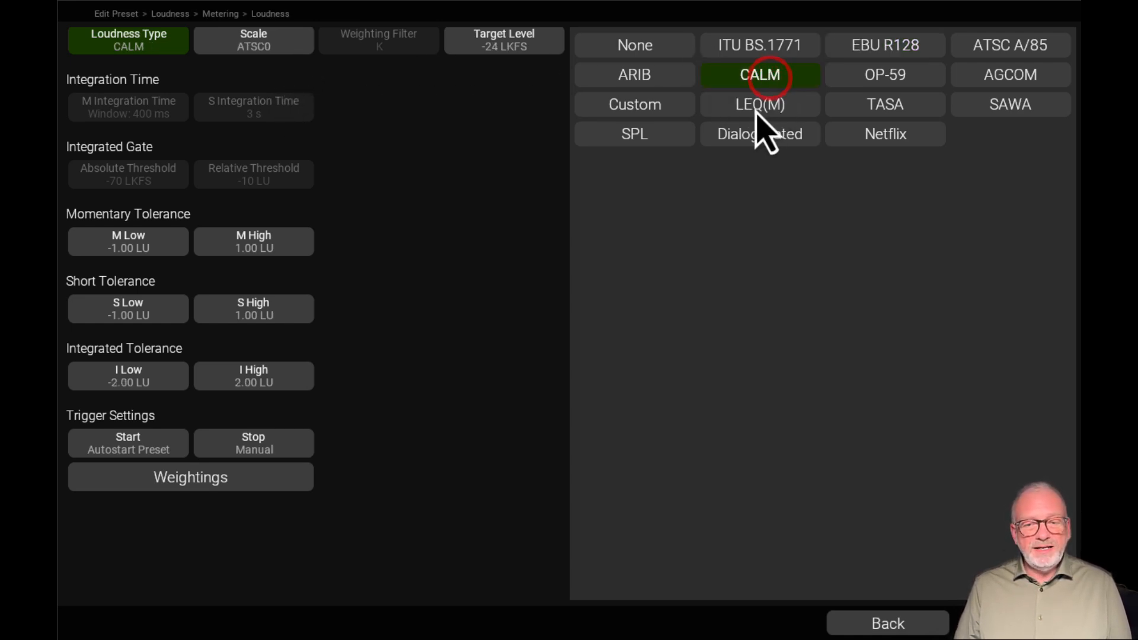
click(665, 103)
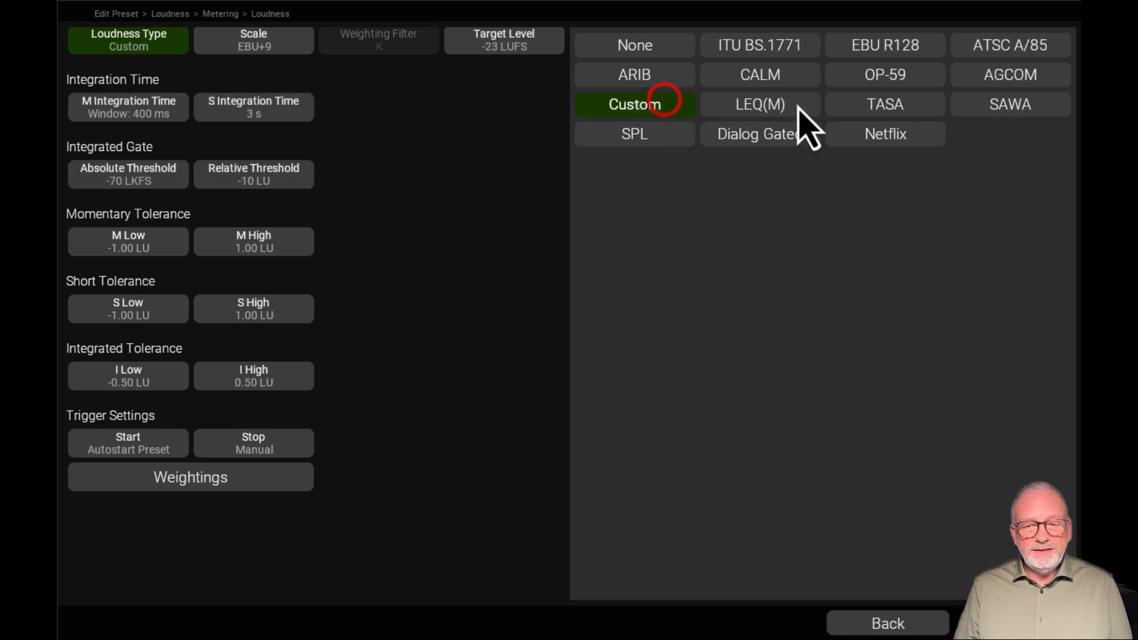
click(796, 103)
click(879, 103)
click(874, 74)
click(776, 83)
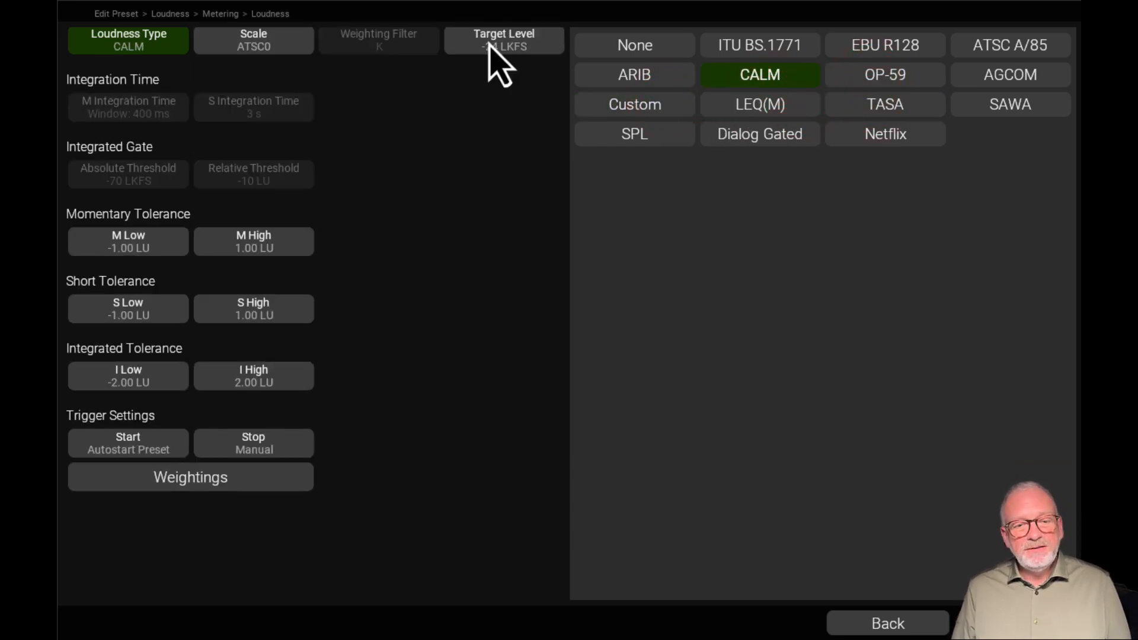
click(884, 46)
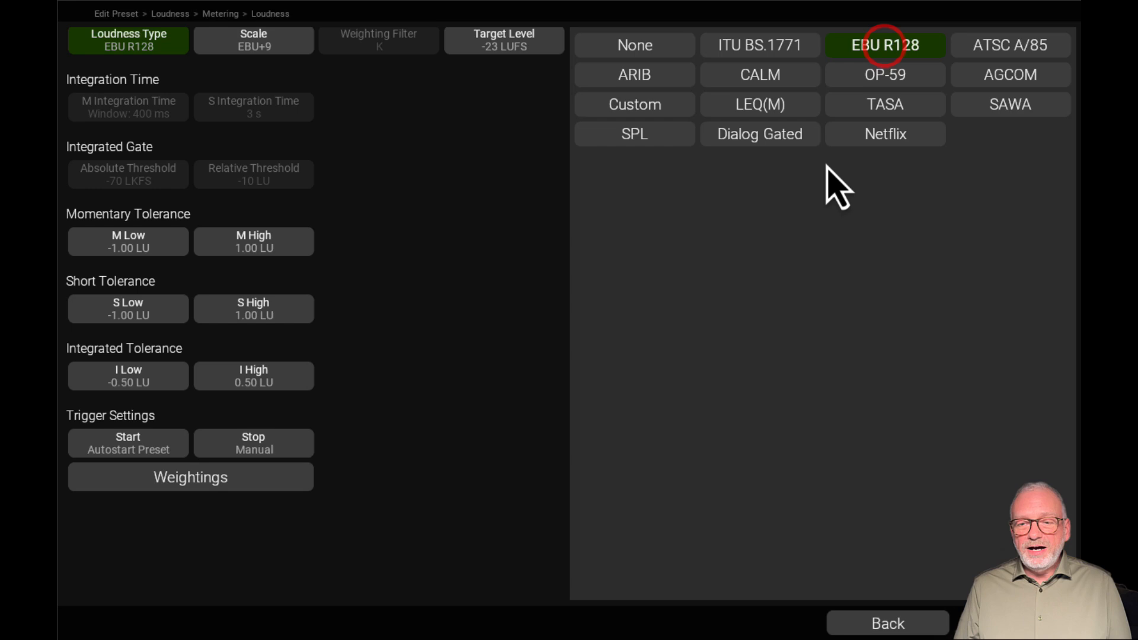
Compare the relative EBU+9 scale with the absolute EBU+9a scale in the meter preview, keeping EBU+9
click(281, 43)
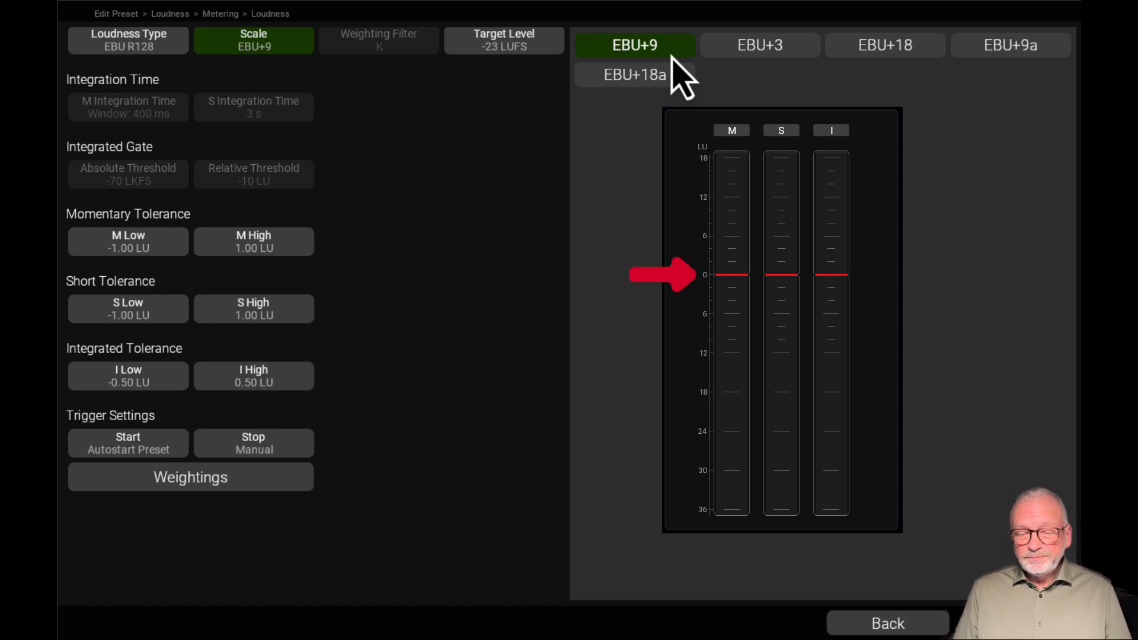
click(1047, 49)
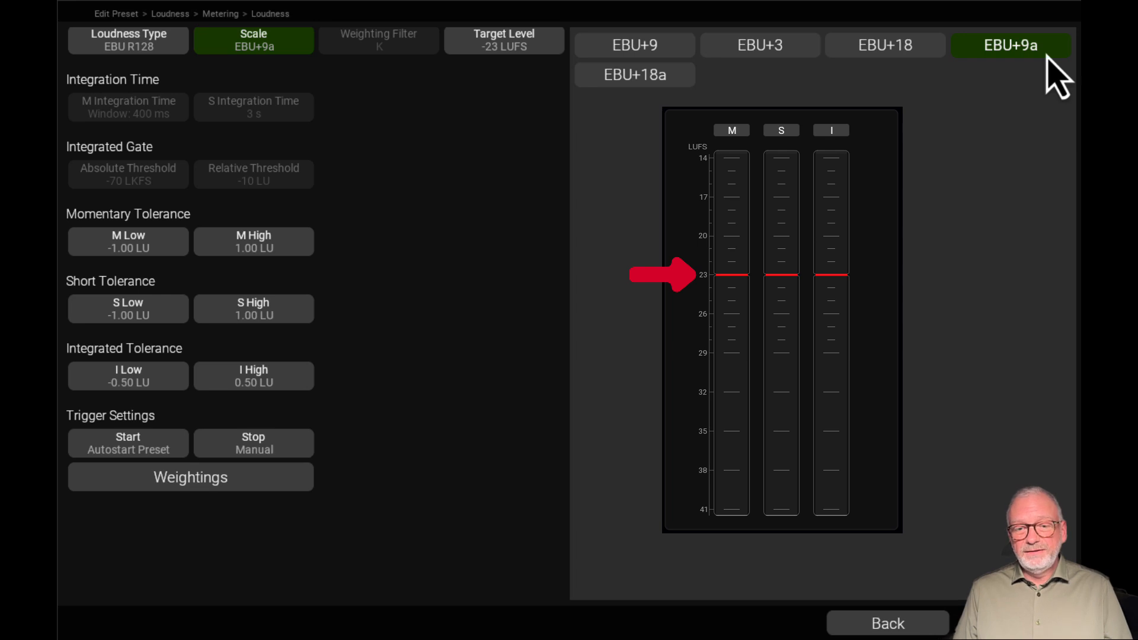
click(667, 51)
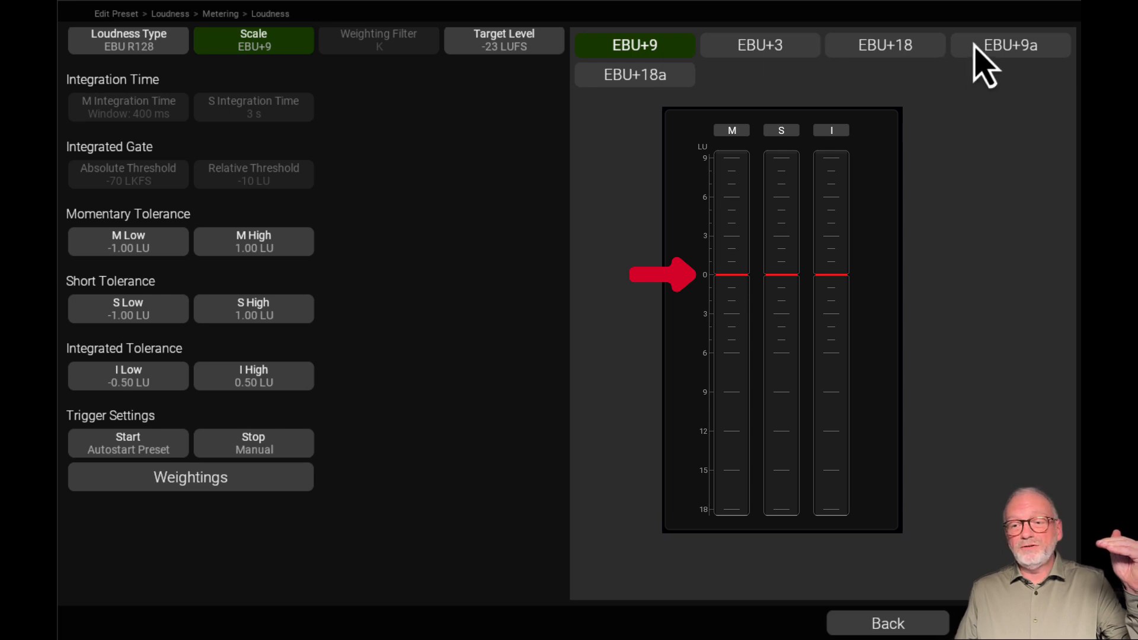
click(1013, 47)
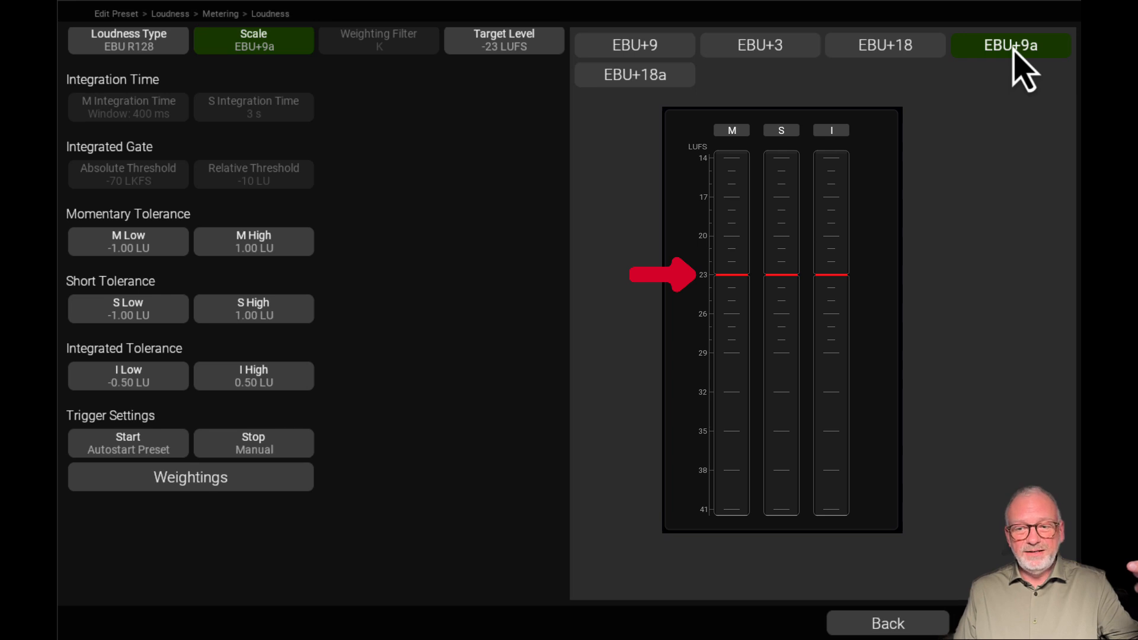
click(667, 52)
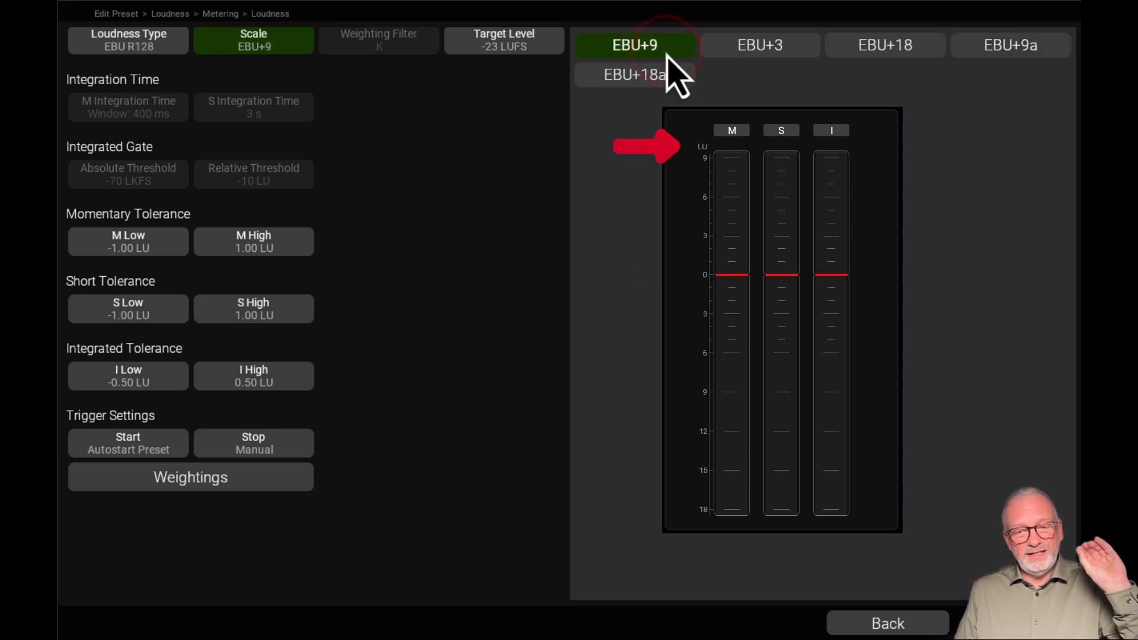
click(1006, 50)
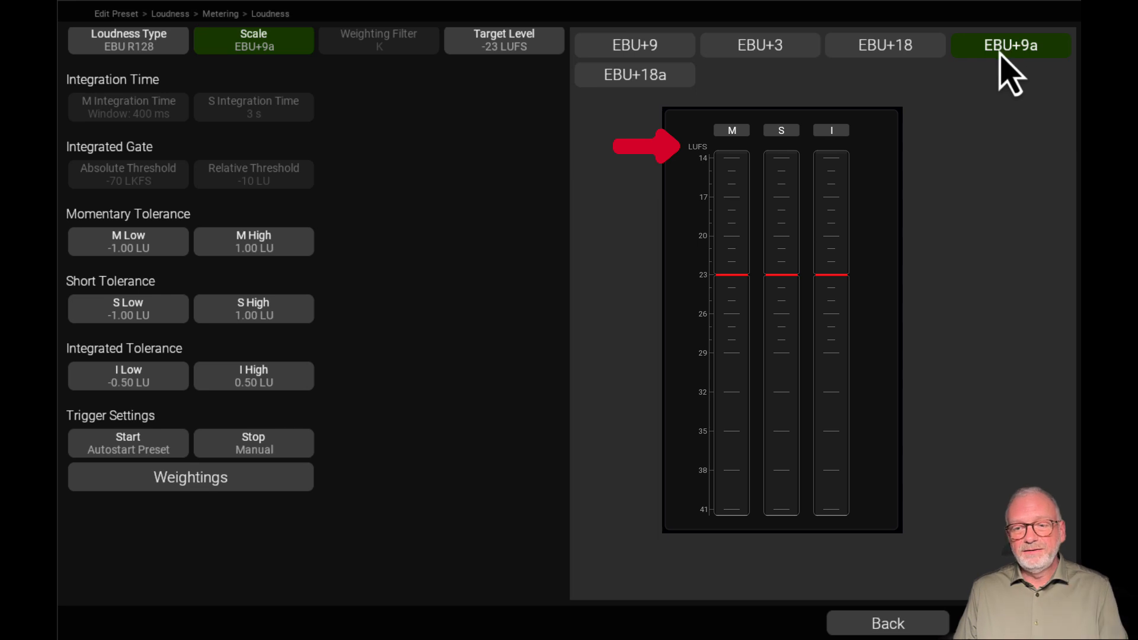
click(651, 44)
click(259, 35)
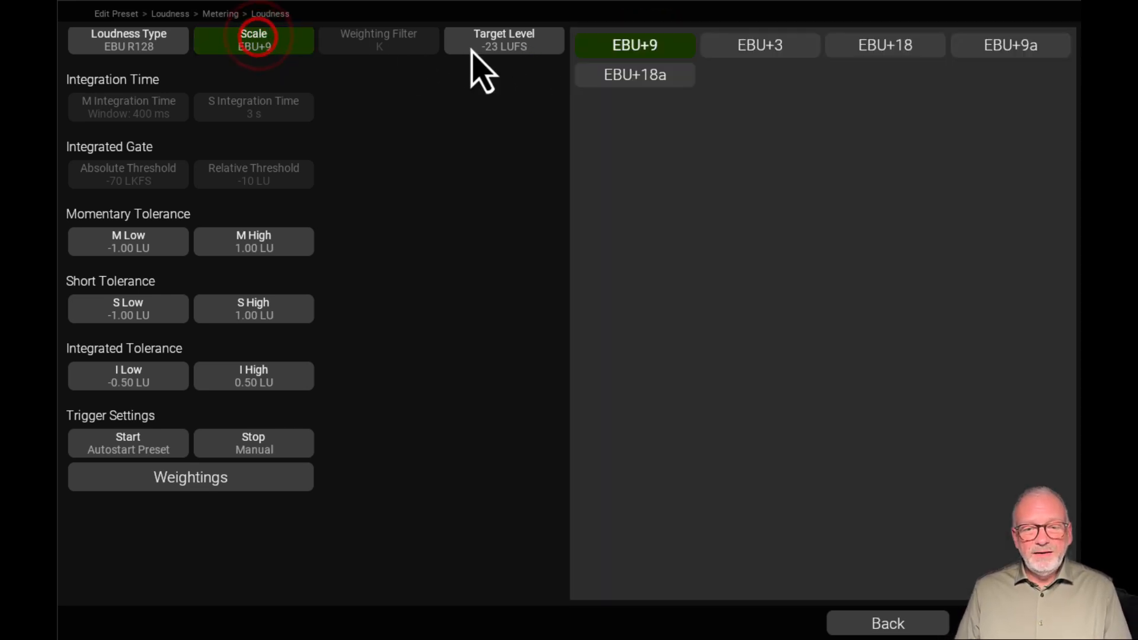
Show the target level setting and highlight the standard and integrated value in the TV Arte table on the RTW website
click(504, 42)
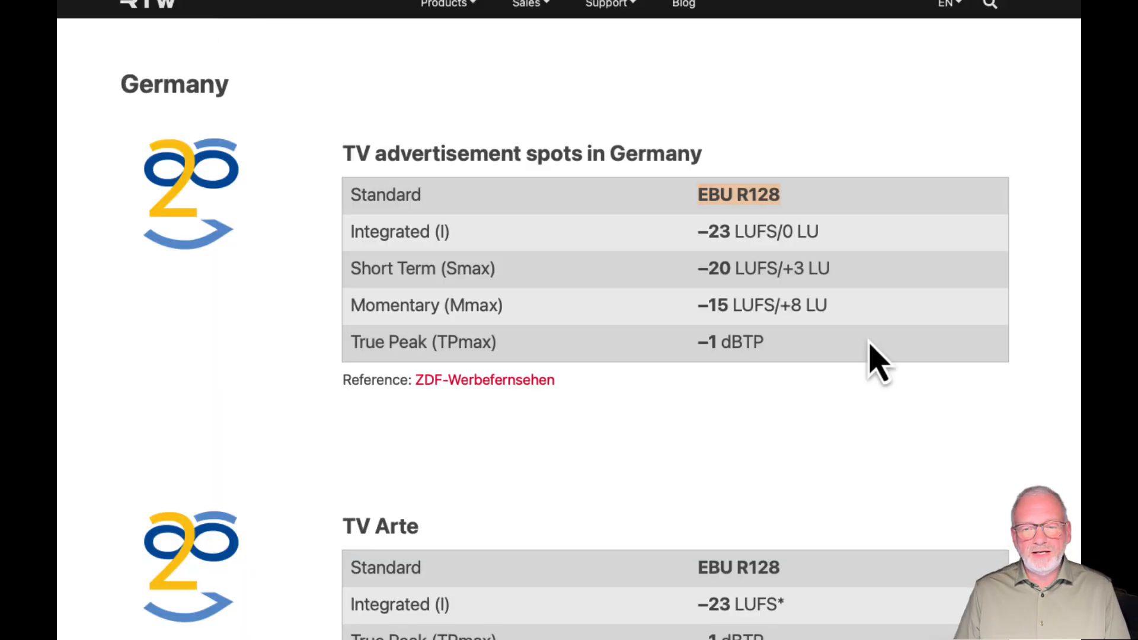
scroll(877, 362, down, 10)
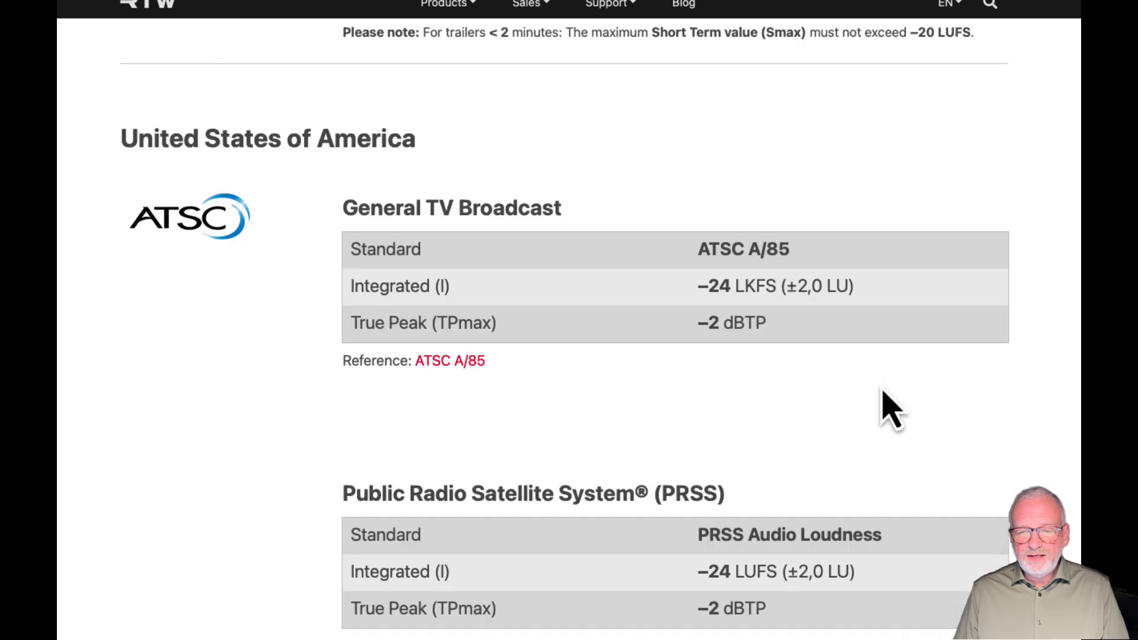
scroll(889, 412, down, 2)
scroll(890, 413, up, 8)
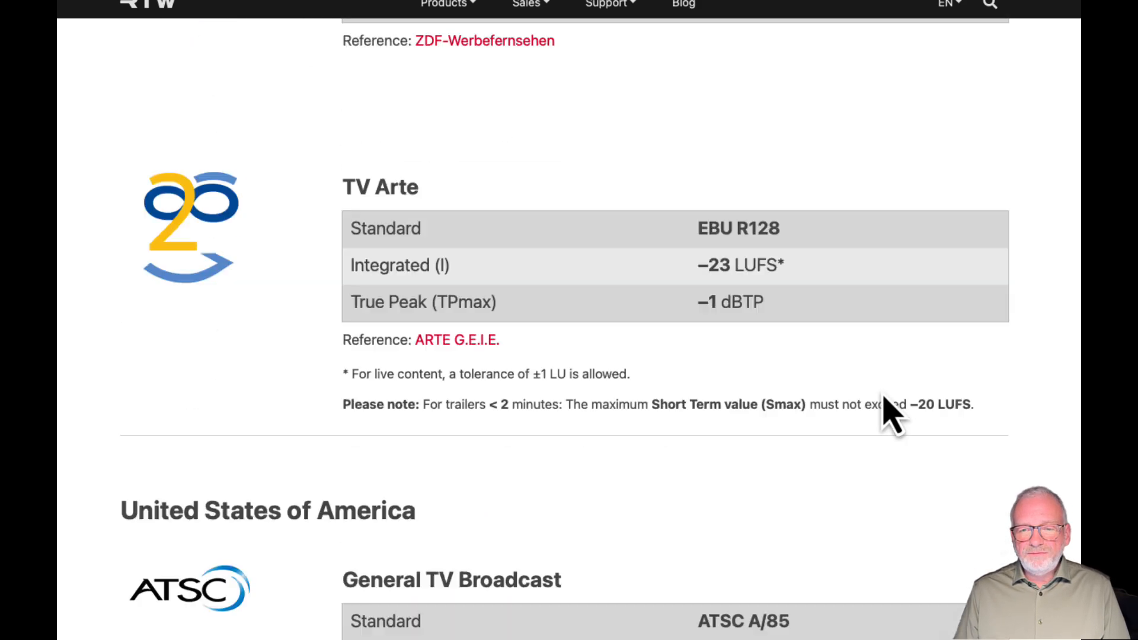
drag(699, 228, 800, 224)
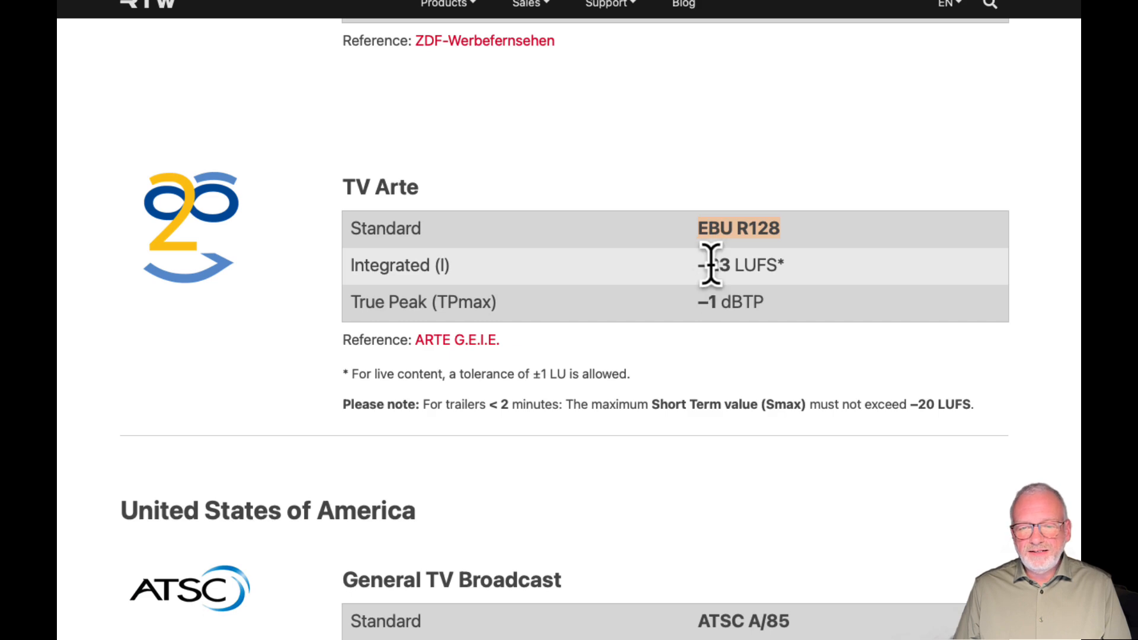
drag(789, 264, 682, 265)
click(813, 294)
Look through the European radio, streaming and advertisement loudness tables on the RTW website
scroll(814, 300, up, 10)
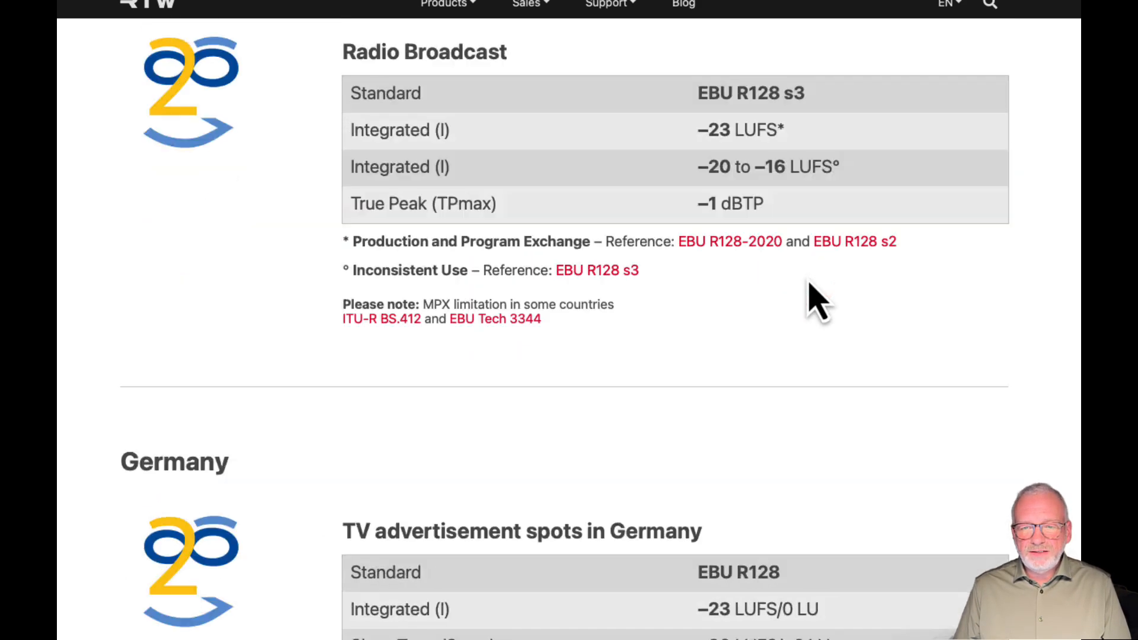
scroll(817, 300, up, 12)
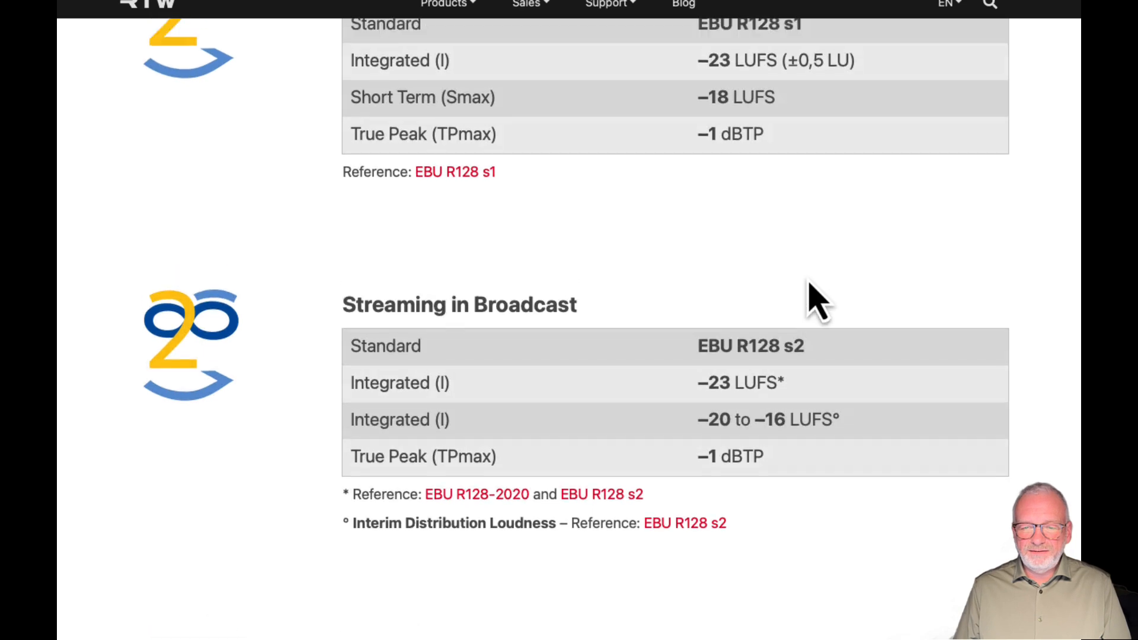
scroll(817, 299, up, 10)
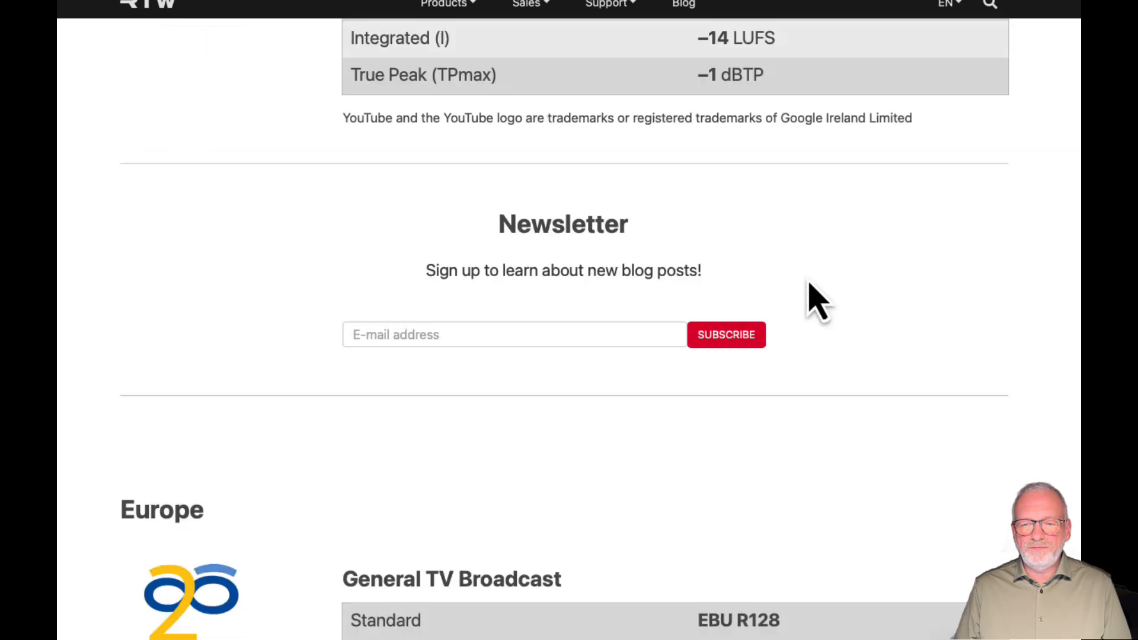
scroll(817, 300, down, 18)
scroll(815, 300, down, 6)
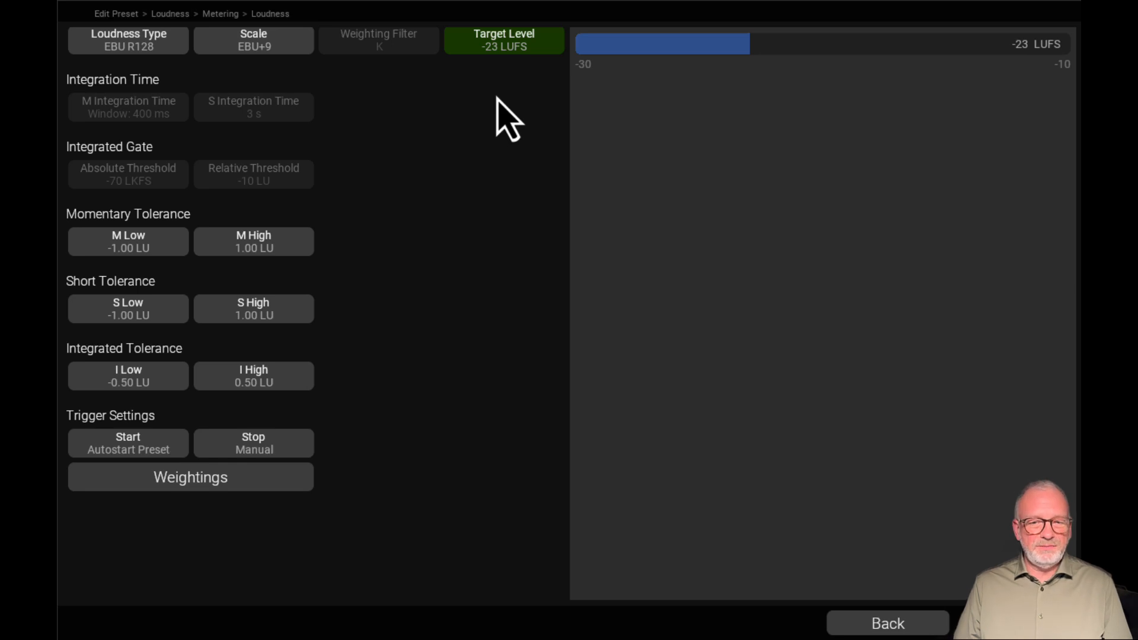
Compare the target level and tolerances of the CALM loudness type with those of EBU R128, ending on EBU R128
click(92, 35)
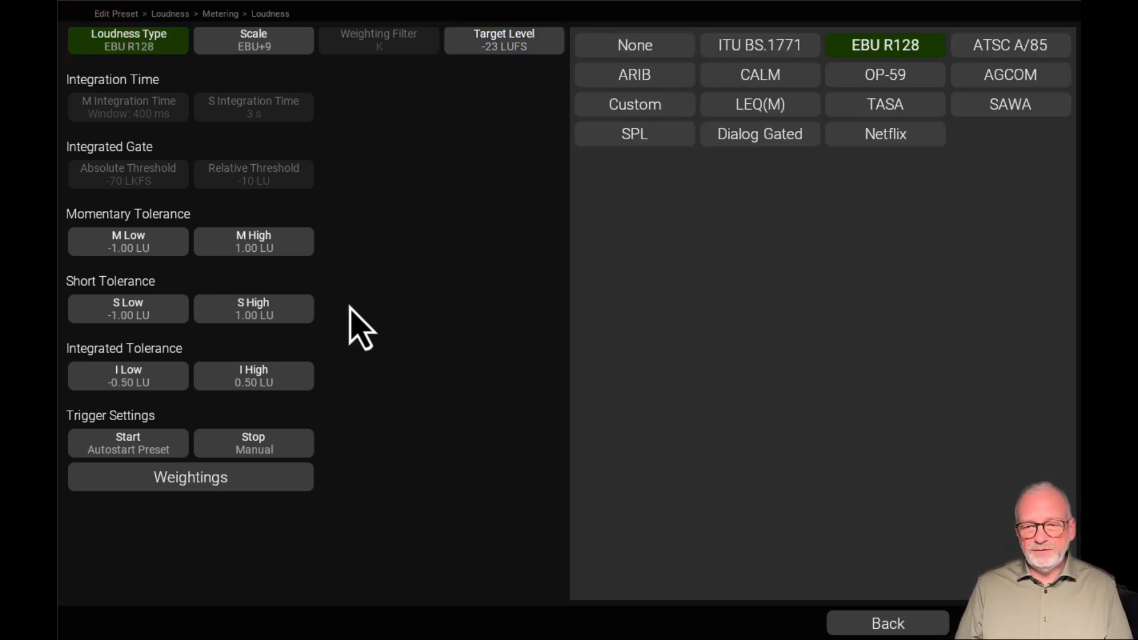
click(759, 78)
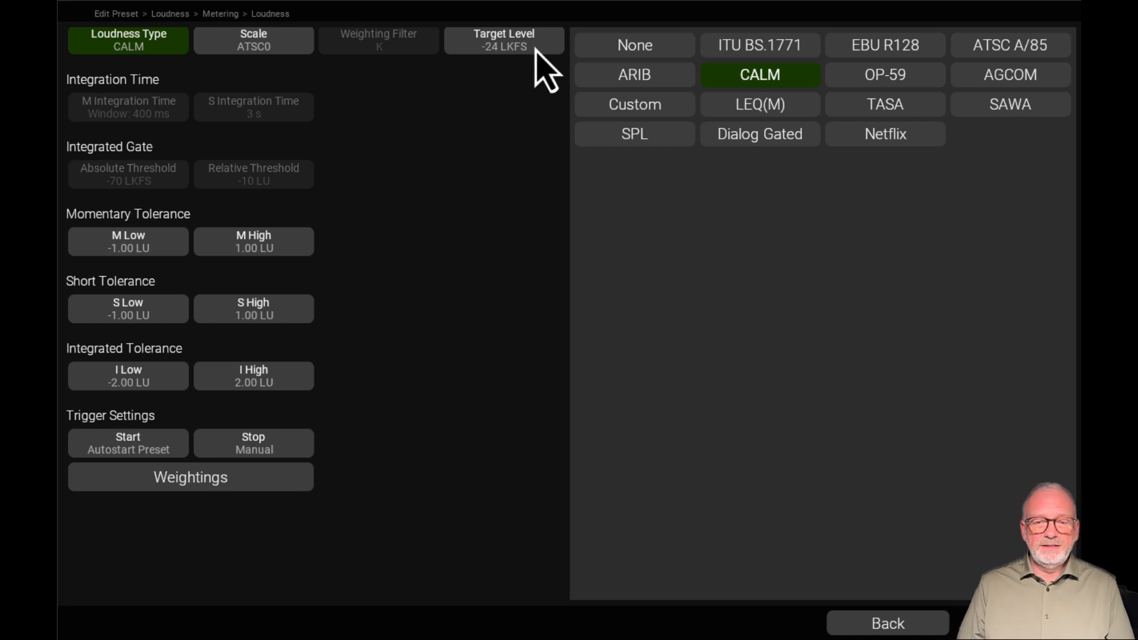
click(909, 51)
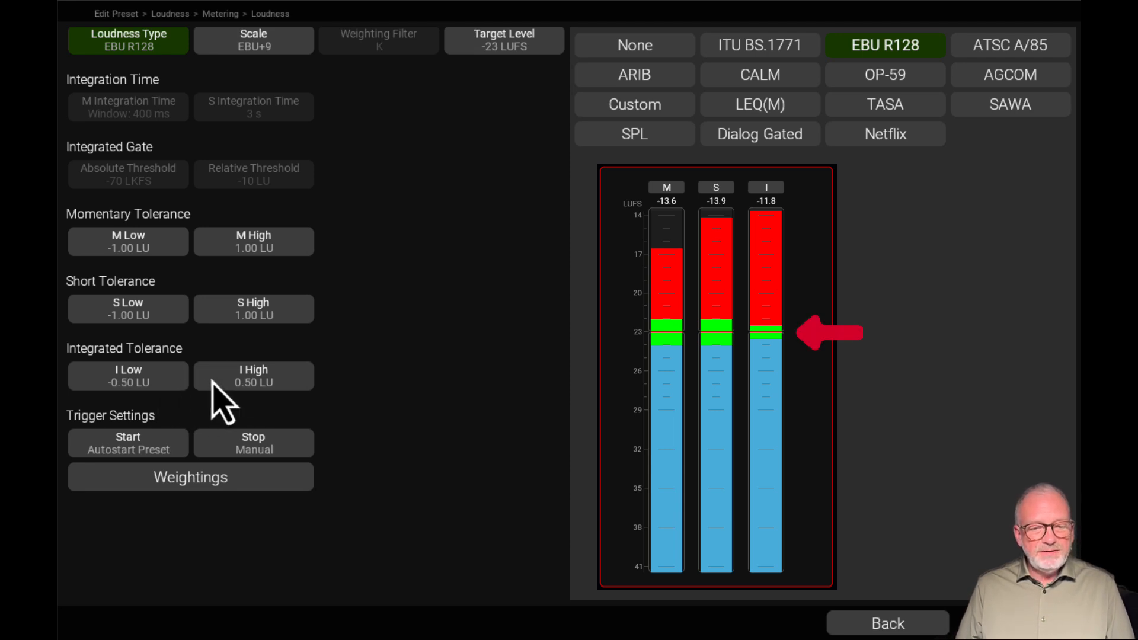
Open the lower integrated tolerance and check the integrated loudness entries for Germany and the United States on the RTW website
click(169, 385)
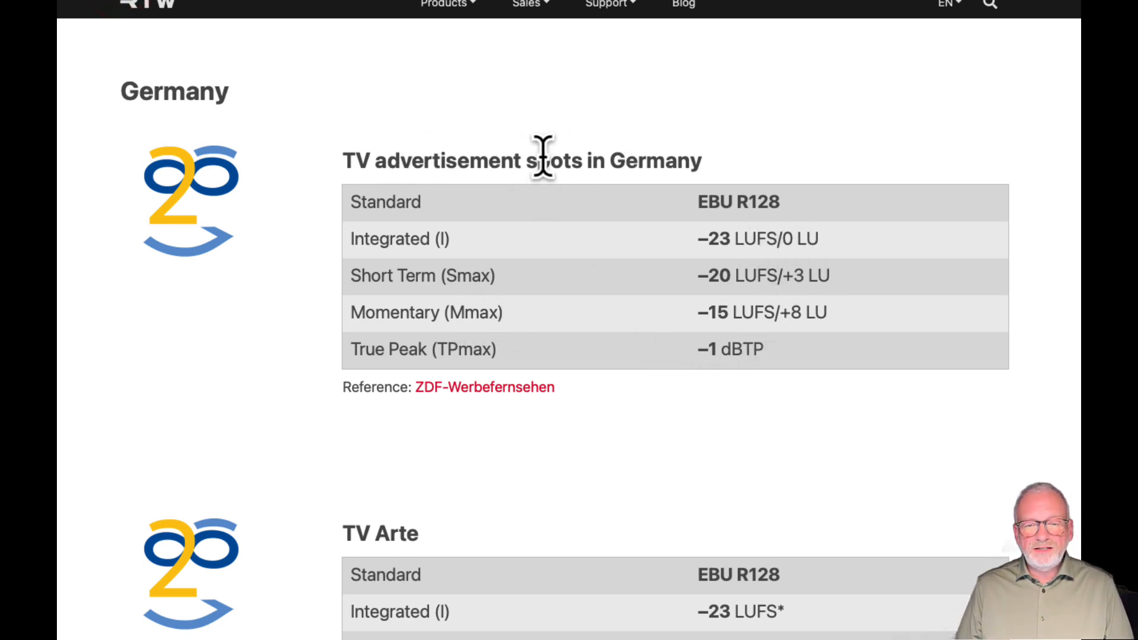
click(778, 237)
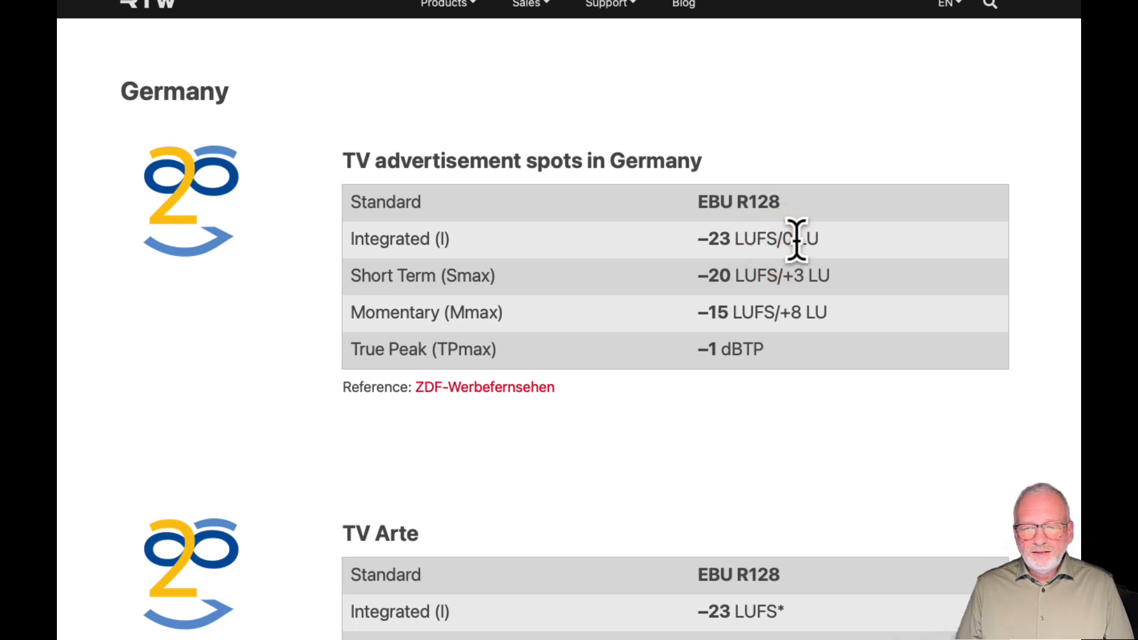
click(792, 239)
scroll(676, 442, down, 10)
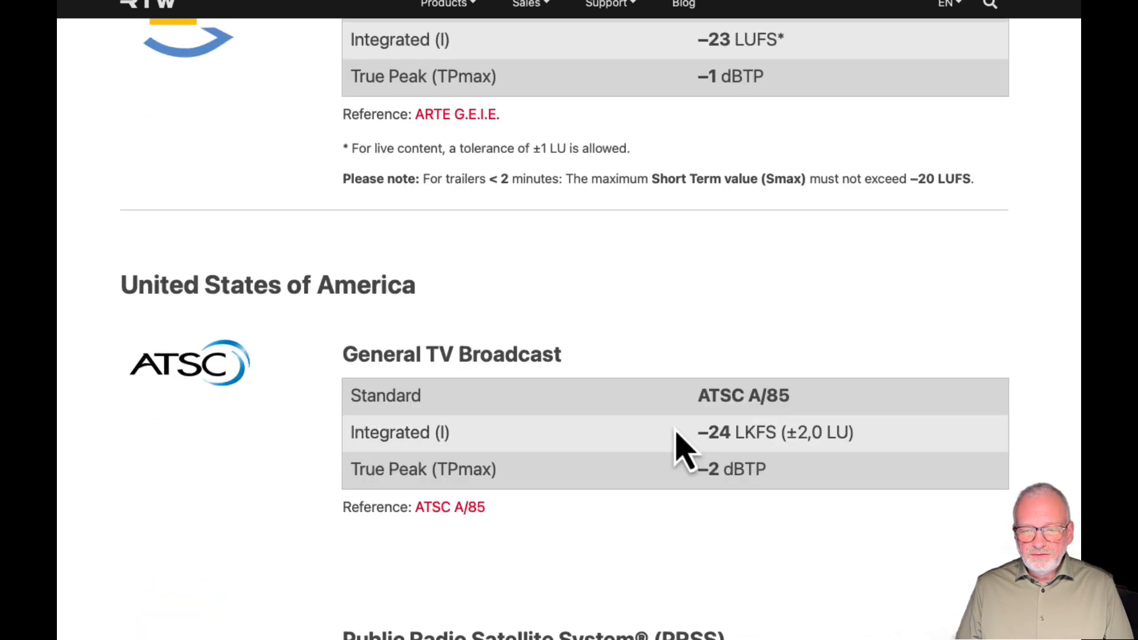
scroll(682, 451, down, 6)
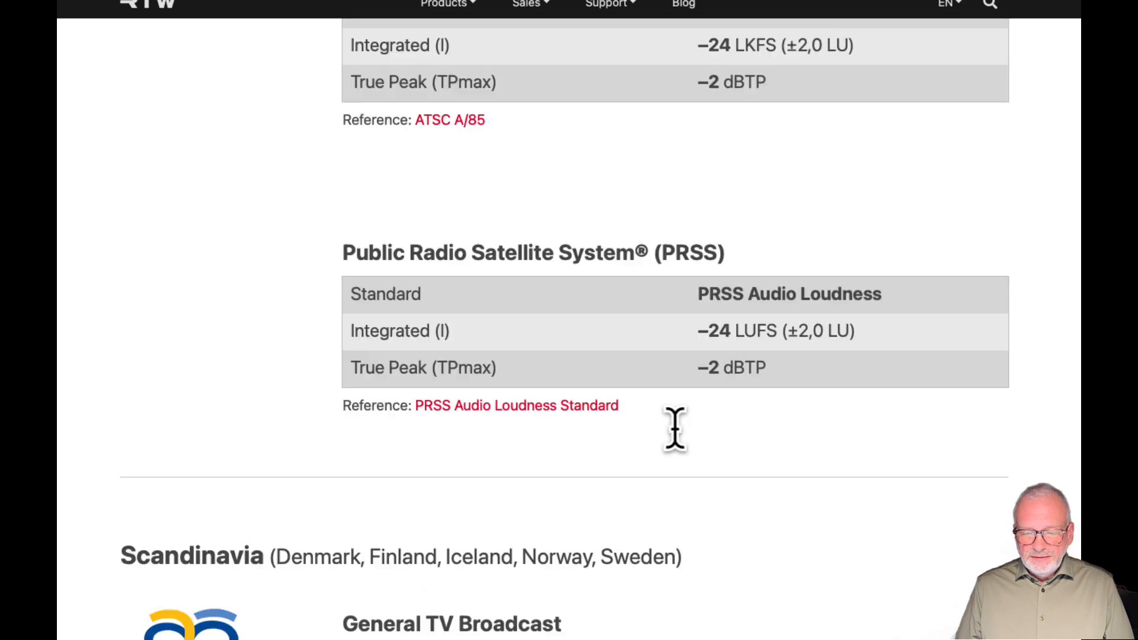
Find the European General TV Broadcast table and highlight its heading and the ±1.0 LU tolerance for live integrated loudness
scroll(678, 444, up, 15)
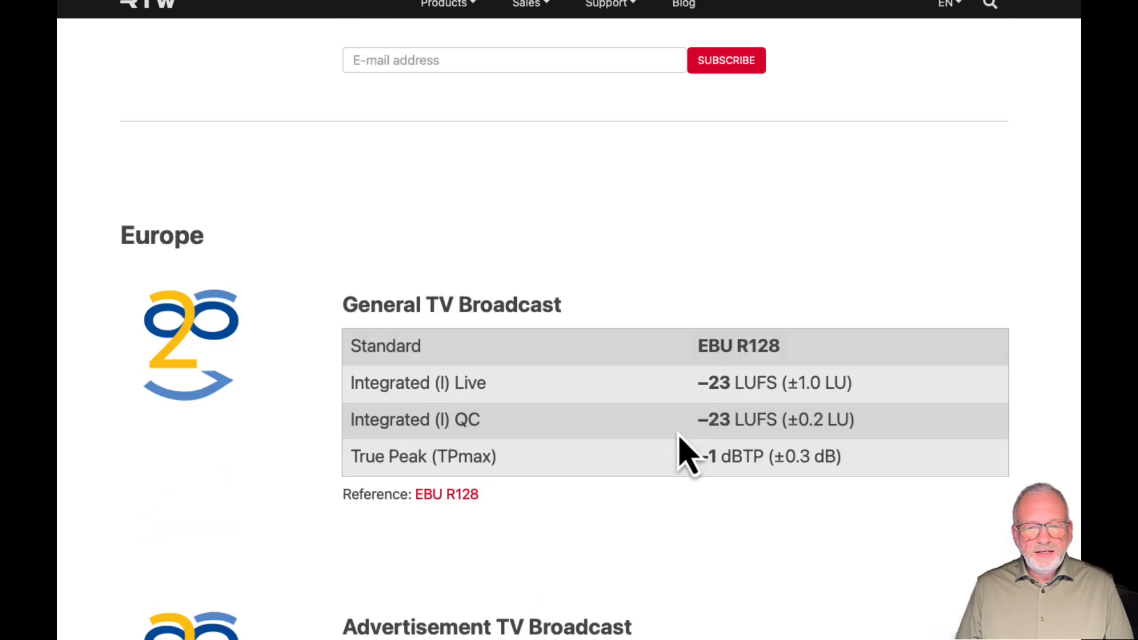
scroll(679, 433, down, 20)
scroll(711, 468, down, 12)
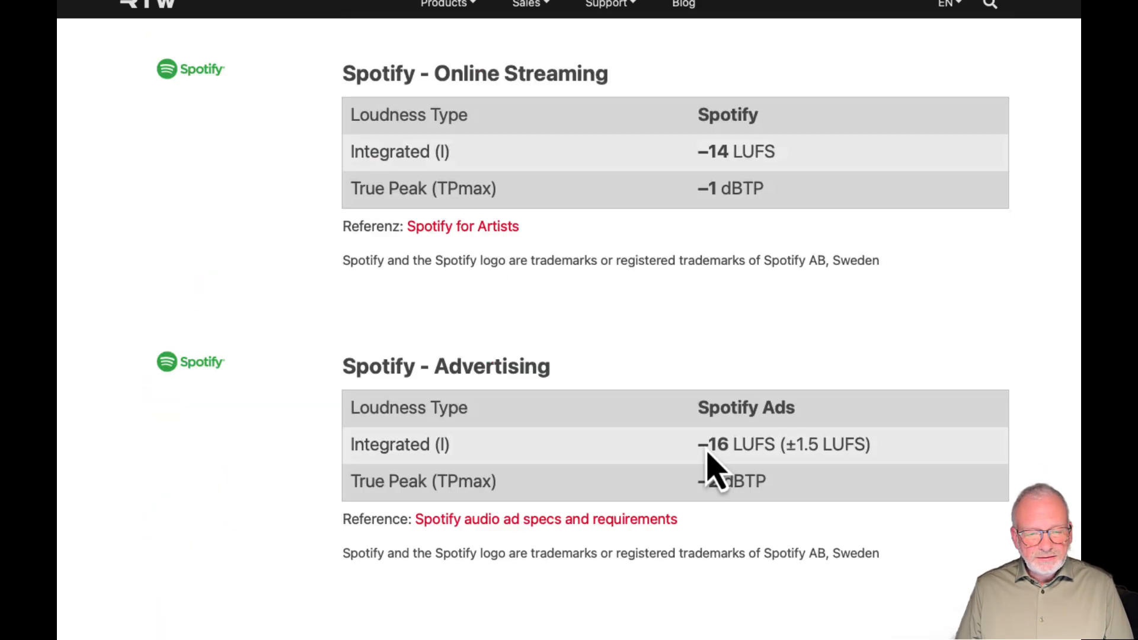
scroll(707, 456, down, 15)
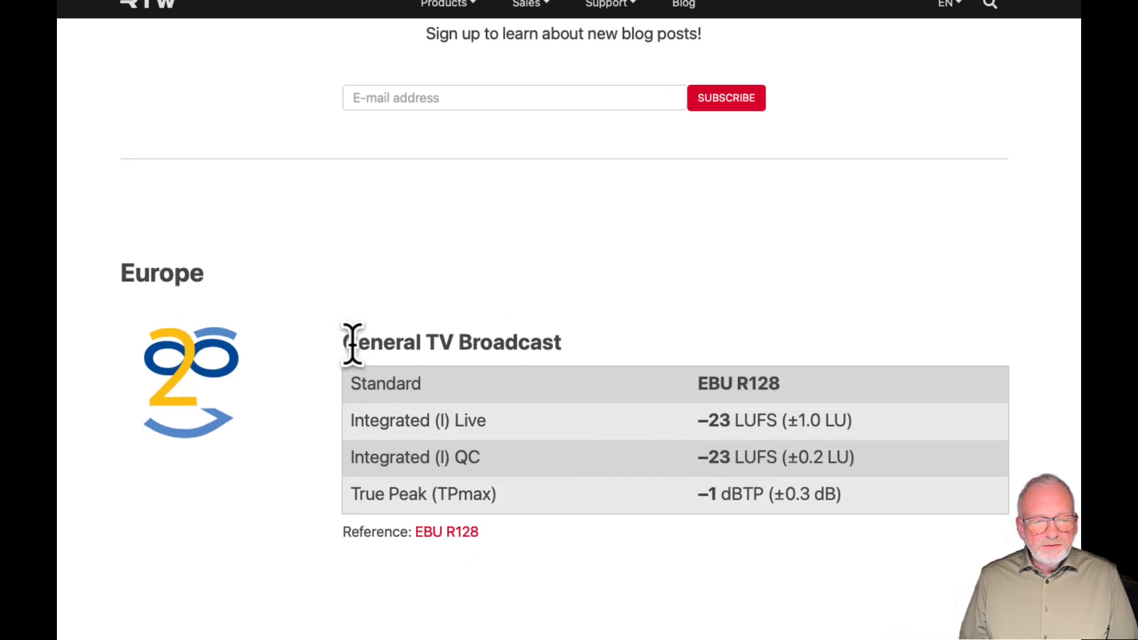
drag(350, 342, 532, 342)
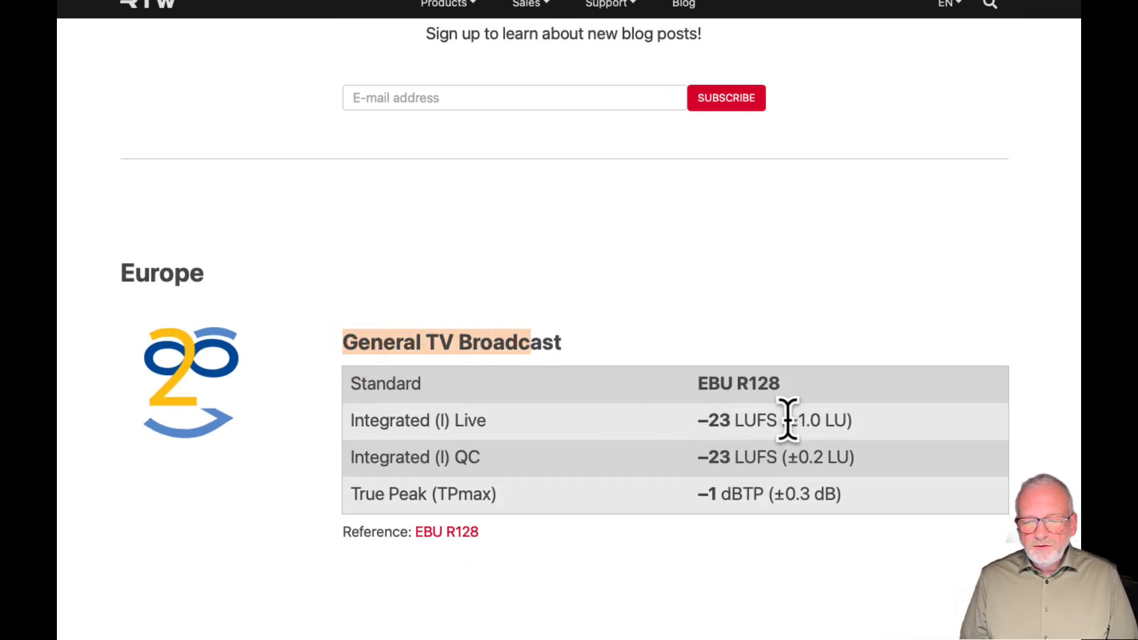
drag(786, 420, 840, 450)
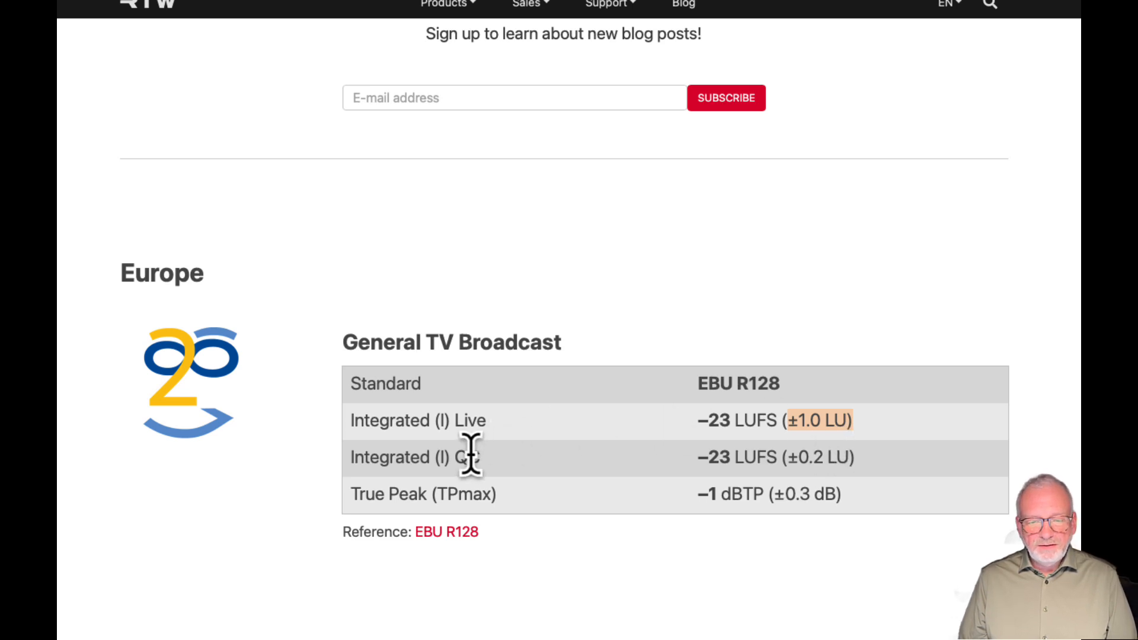
Highlight the QC label of the integrated loudness row in the General TV Broadcast table and check its tolerance
drag(455, 458, 482, 458)
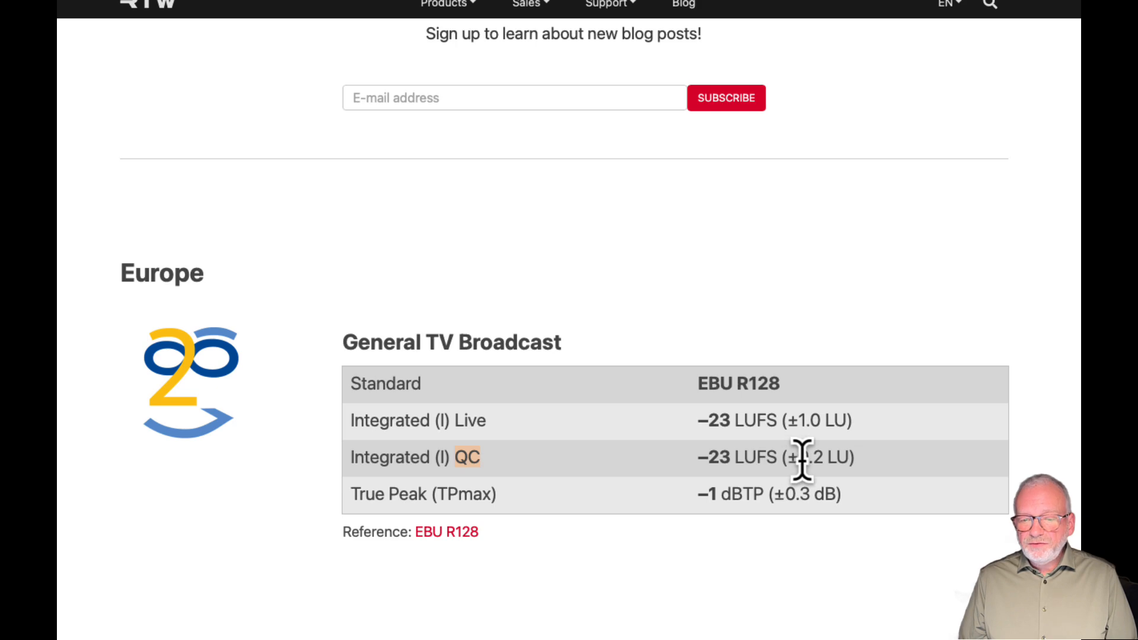
drag(800, 460, 834, 460)
drag(479, 462, 455, 462)
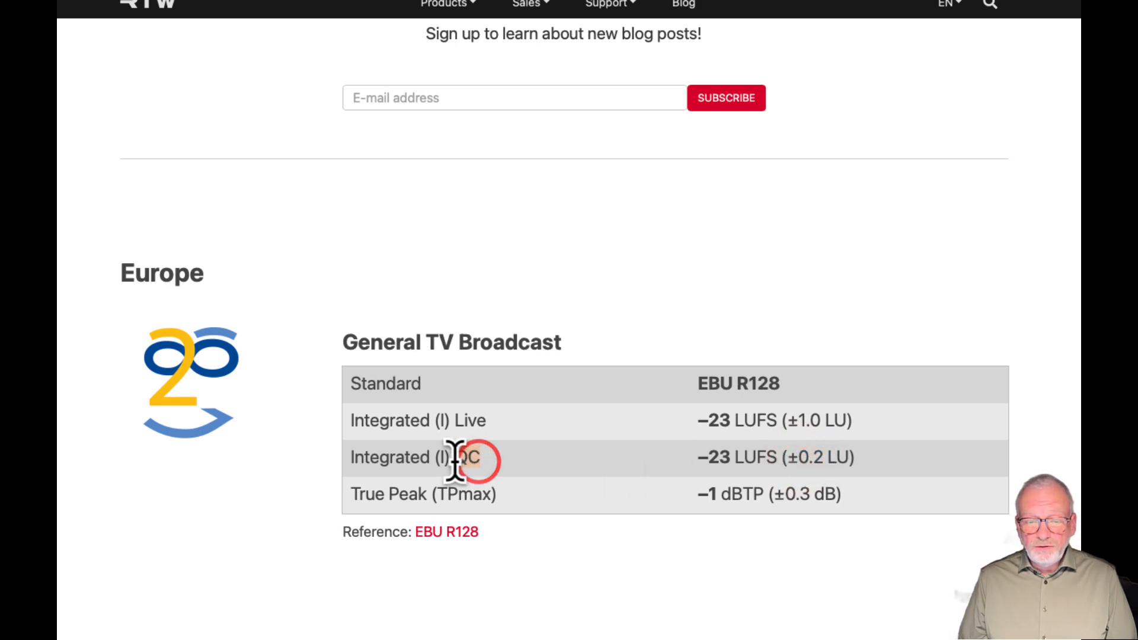
click(584, 457)
click(729, 457)
Find the European Advertisement TV Broadcast table and highlight its heading and the integrated loudness tolerance
scroll(727, 457, down, 3)
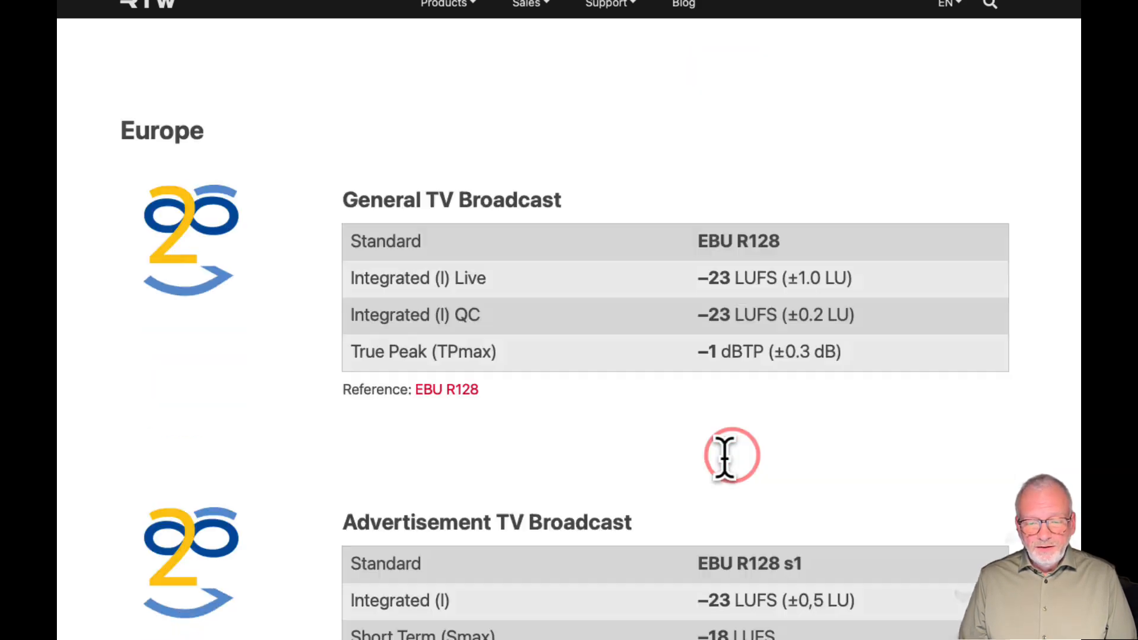
scroll(727, 456, down, 2)
scroll(725, 458, down, 2)
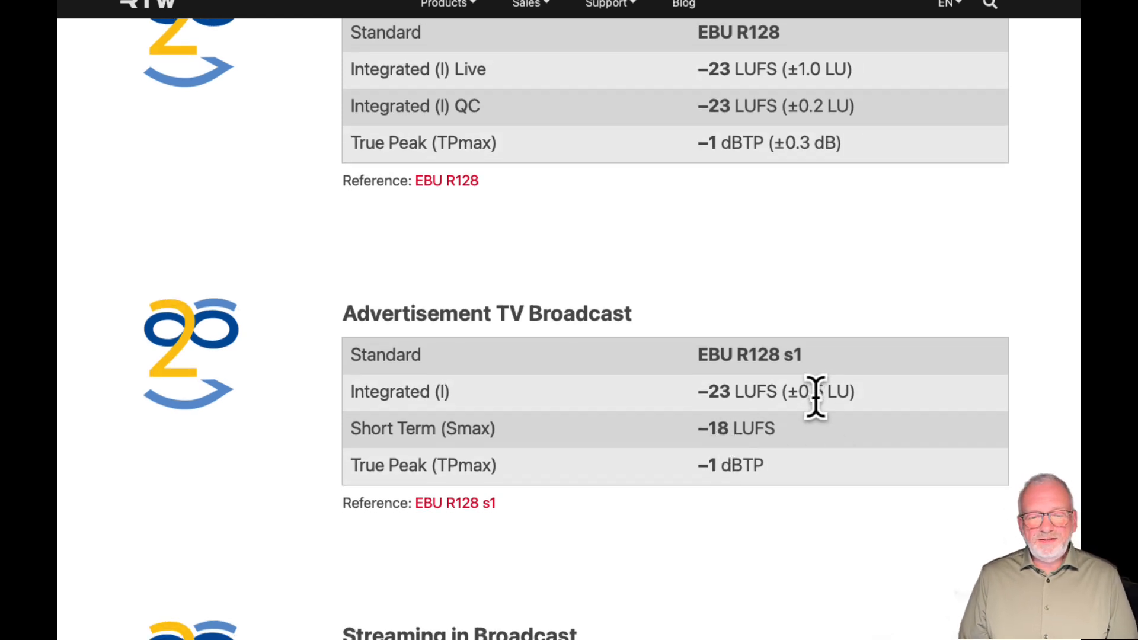
drag(403, 313, 563, 314)
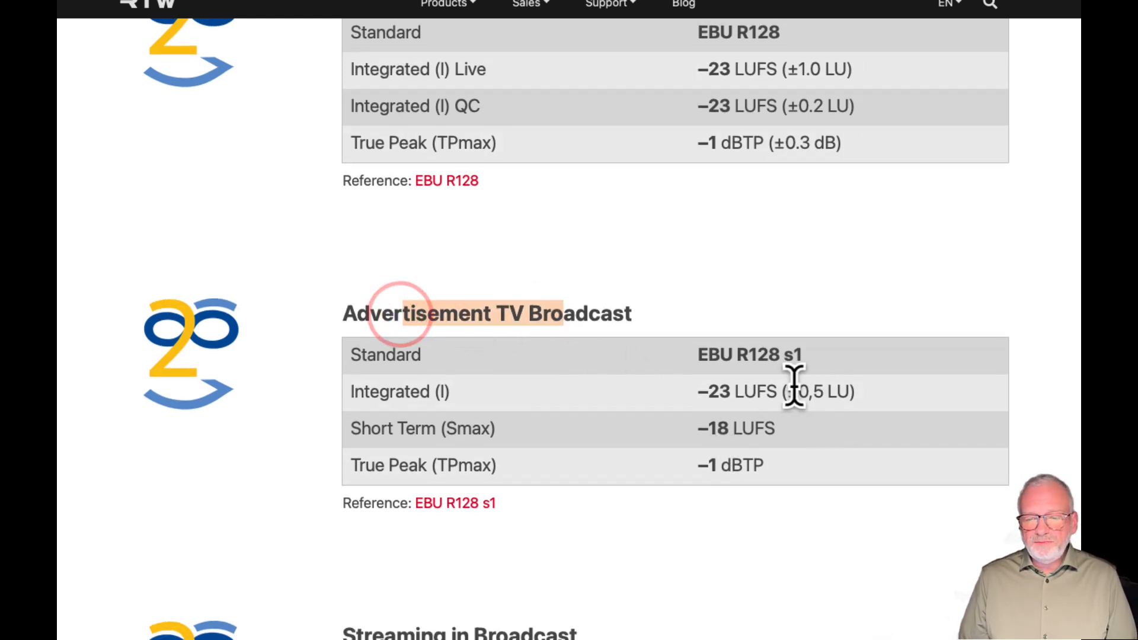
drag(788, 391, 826, 391)
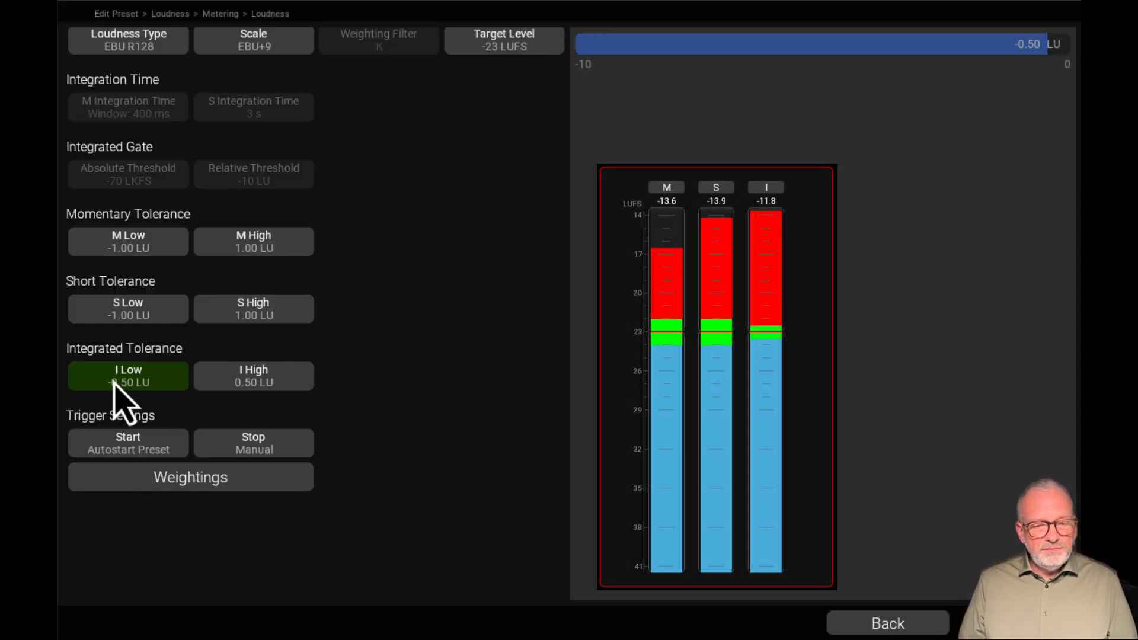
Set the integrated tolerance to -1.00 LU low and 1.00 LU high in the RTW meter's loudness settings
click(203, 377)
click(153, 383)
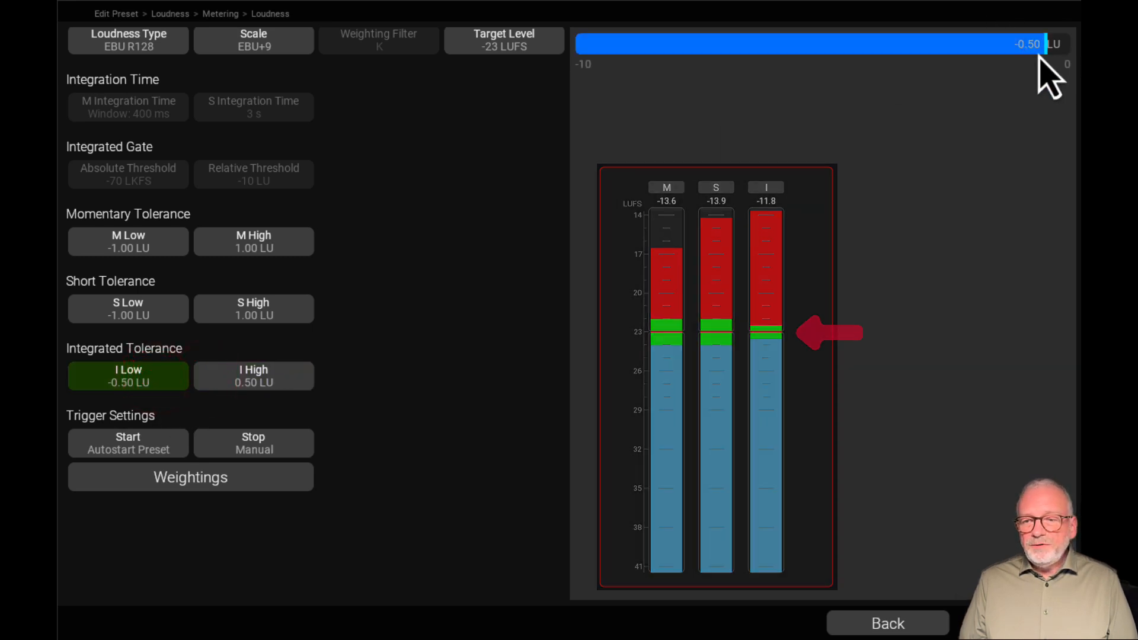
drag(1045, 51, 1006, 51)
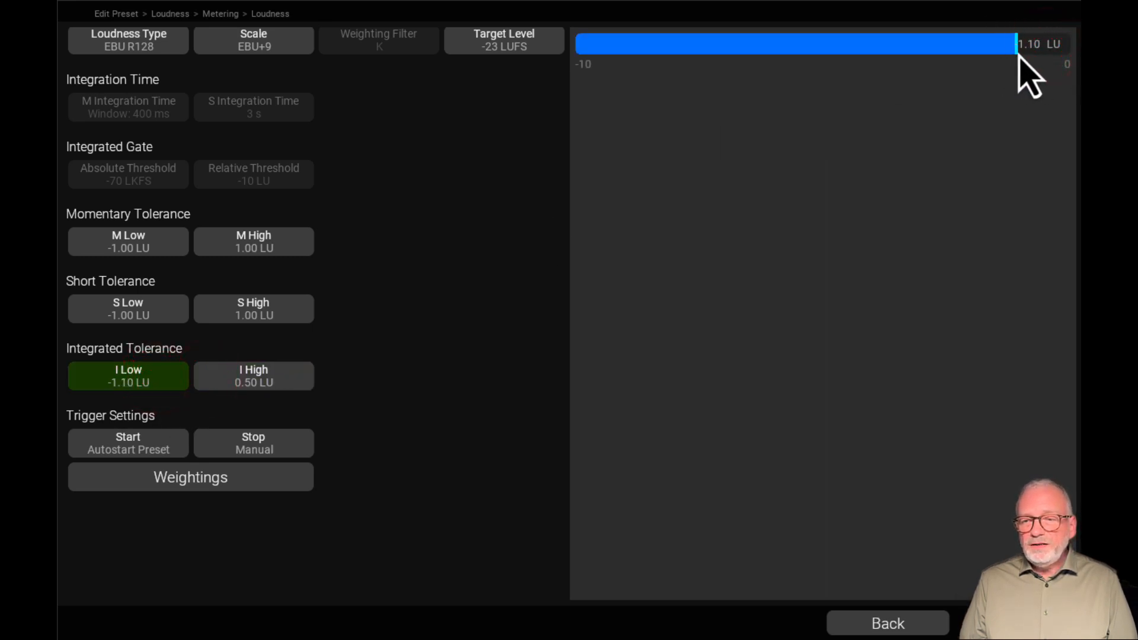
click(265, 375)
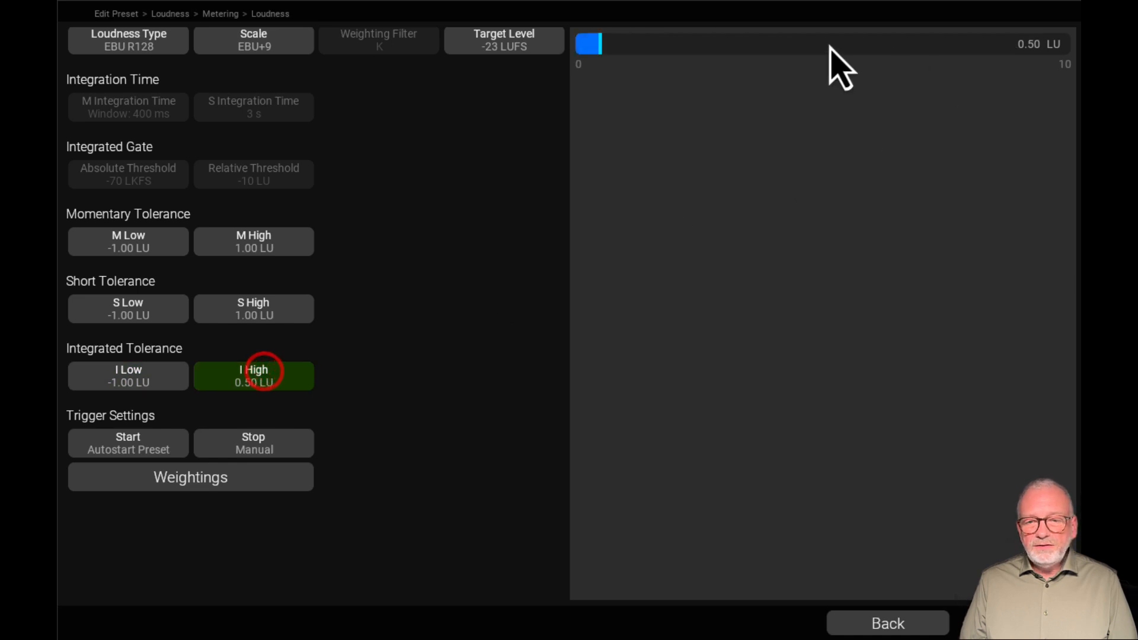
drag(600, 44, 625, 45)
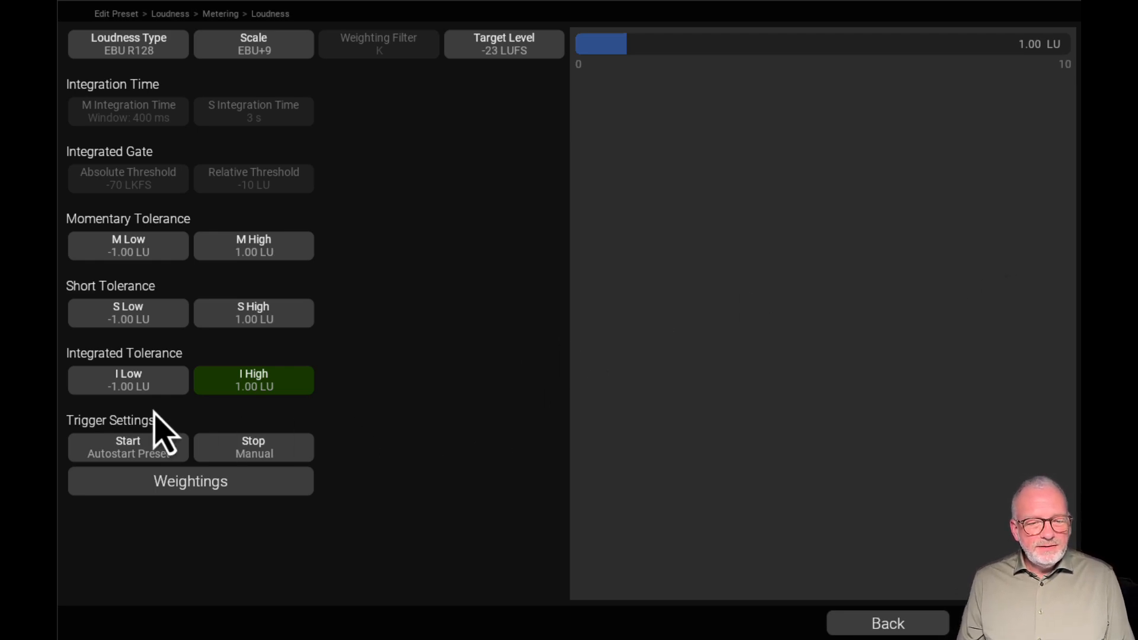
Try the Manual start trigger, switch it to Autostart Gate and set the start gate to -70.0 LUFS
click(135, 440)
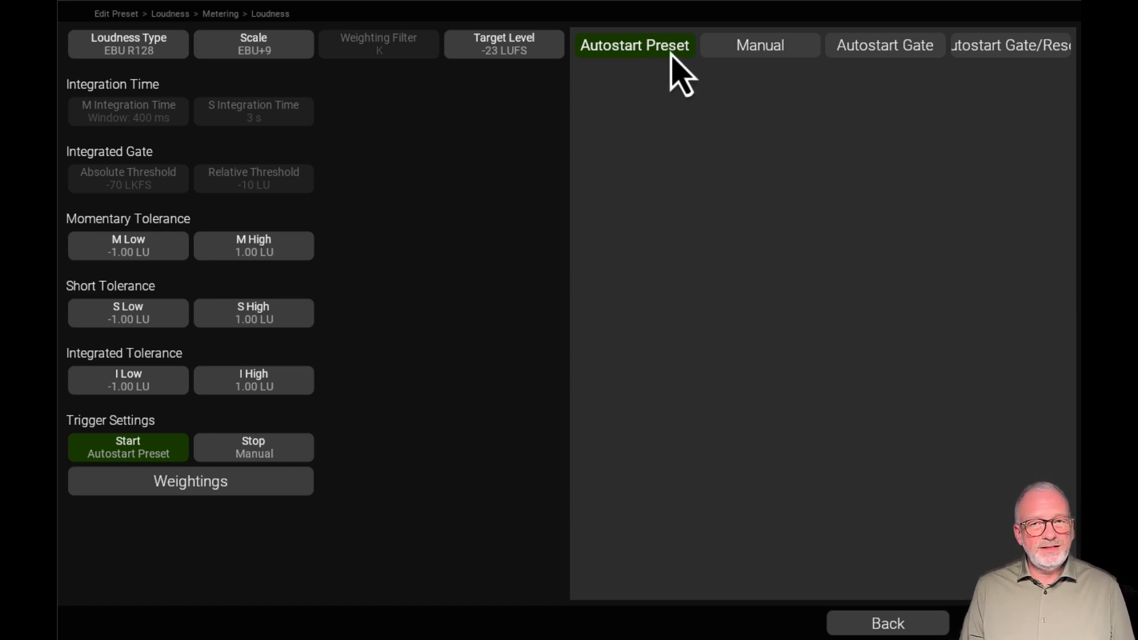
click(750, 44)
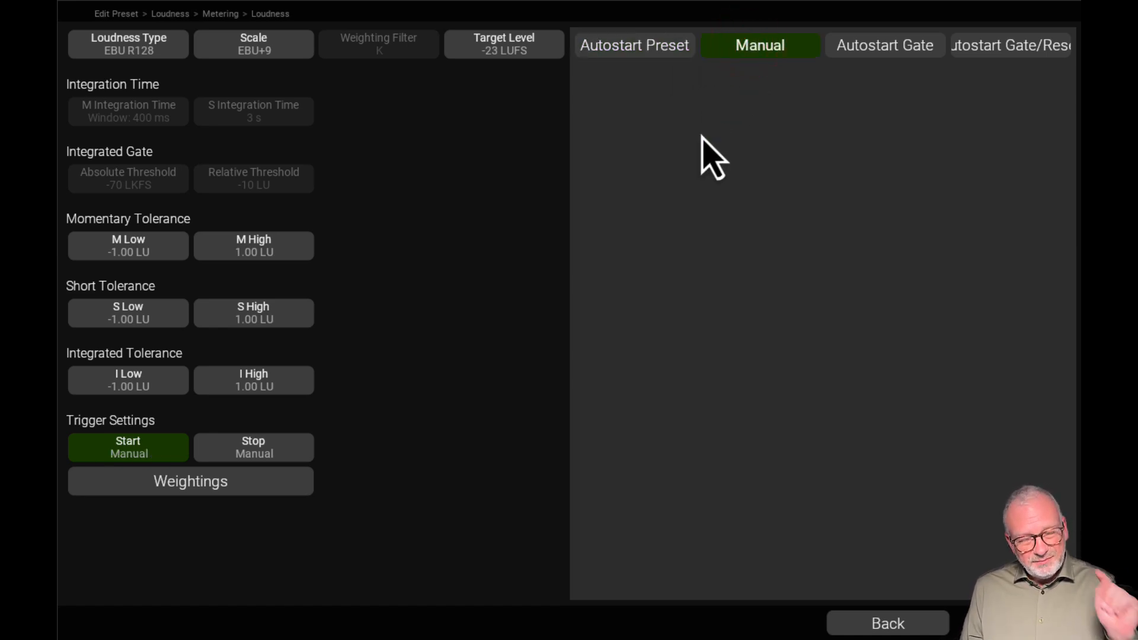
click(883, 50)
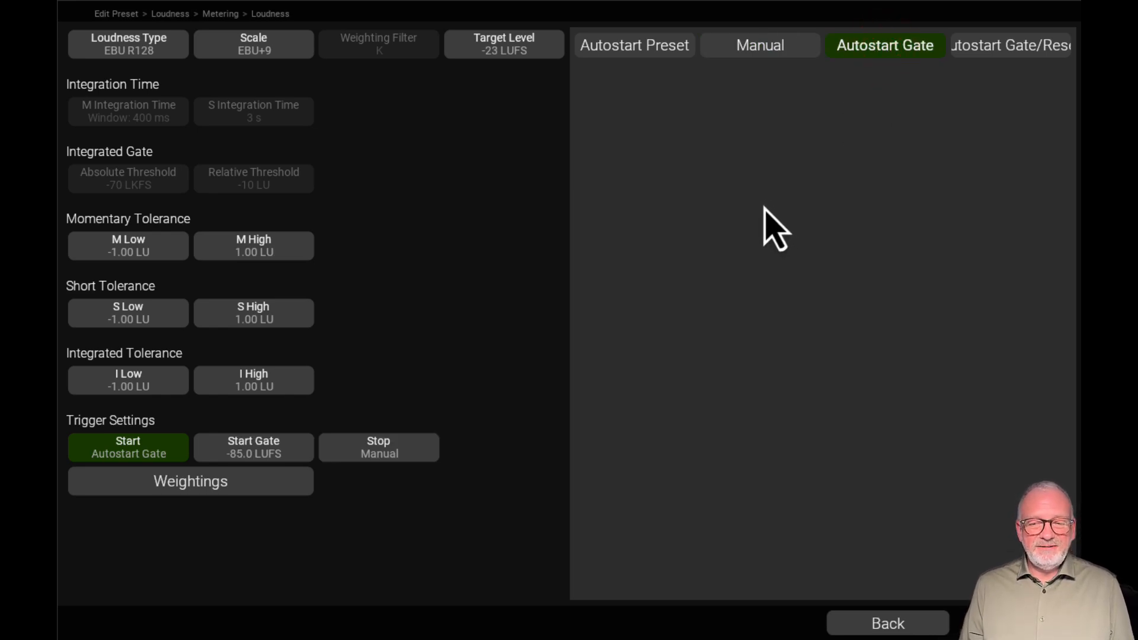
click(272, 451)
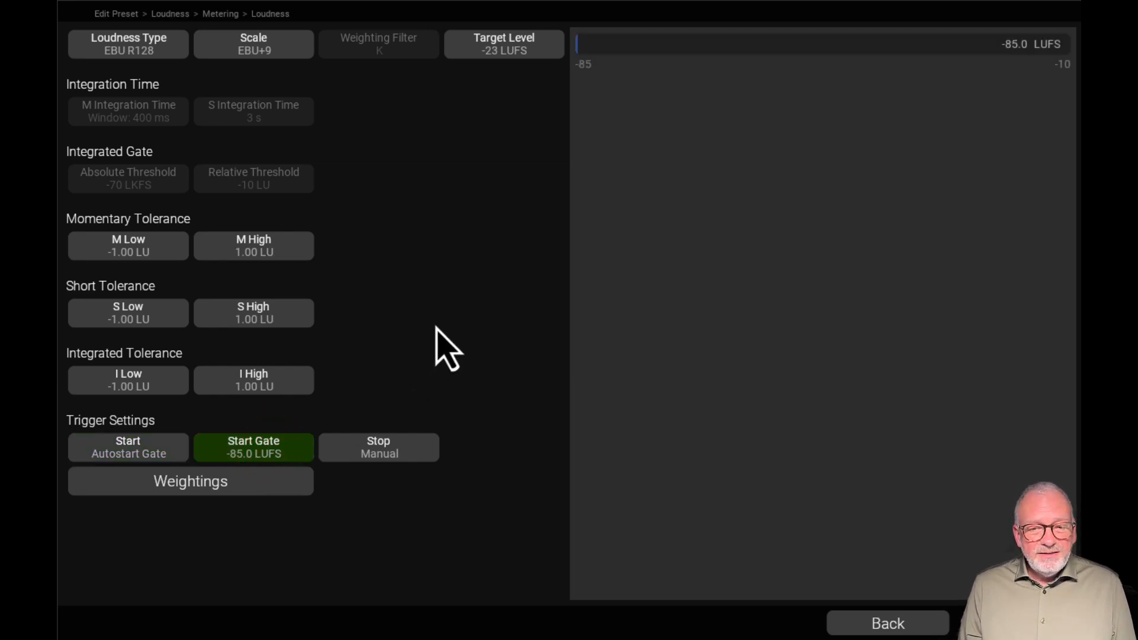
drag(579, 47, 677, 54)
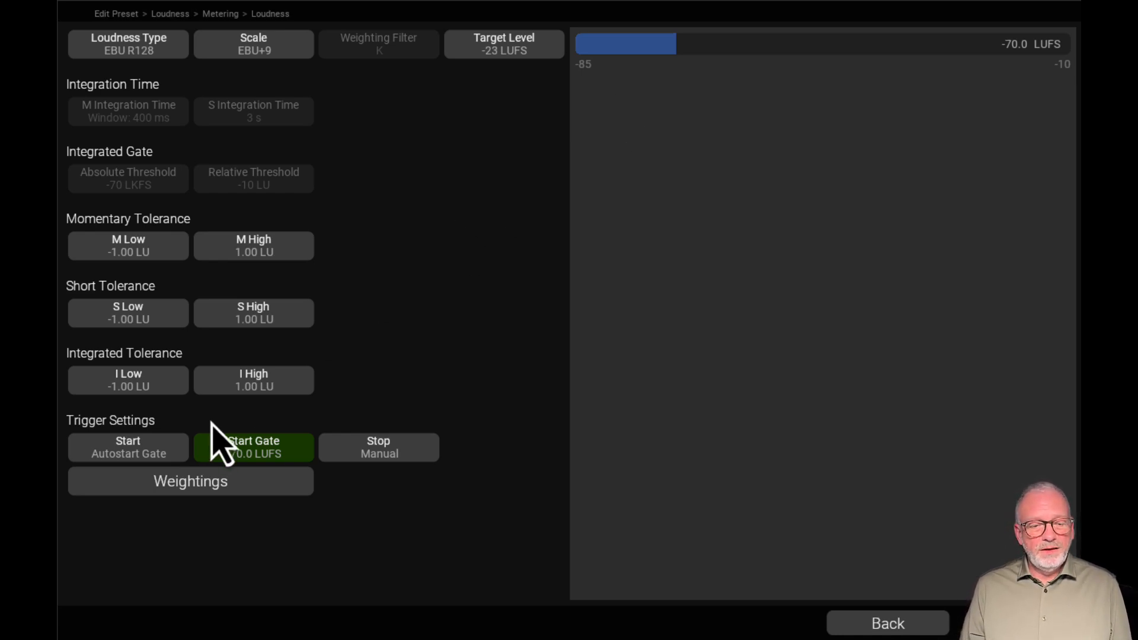
Change the start trigger to Autostart Gate/Reset and open its start gate value
click(152, 450)
click(996, 48)
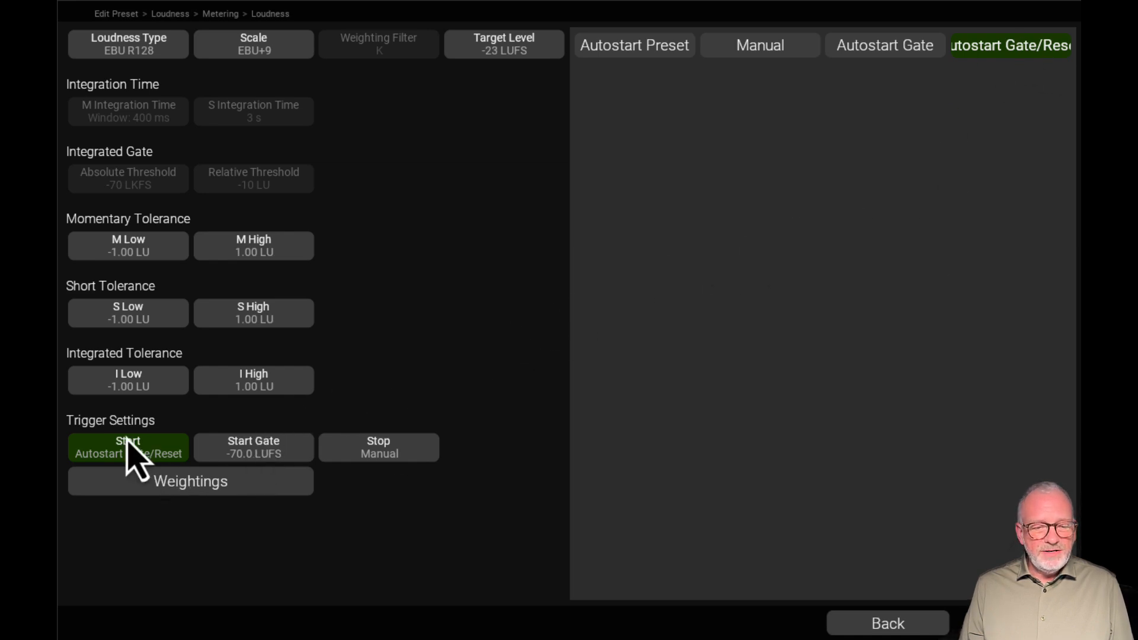
click(237, 458)
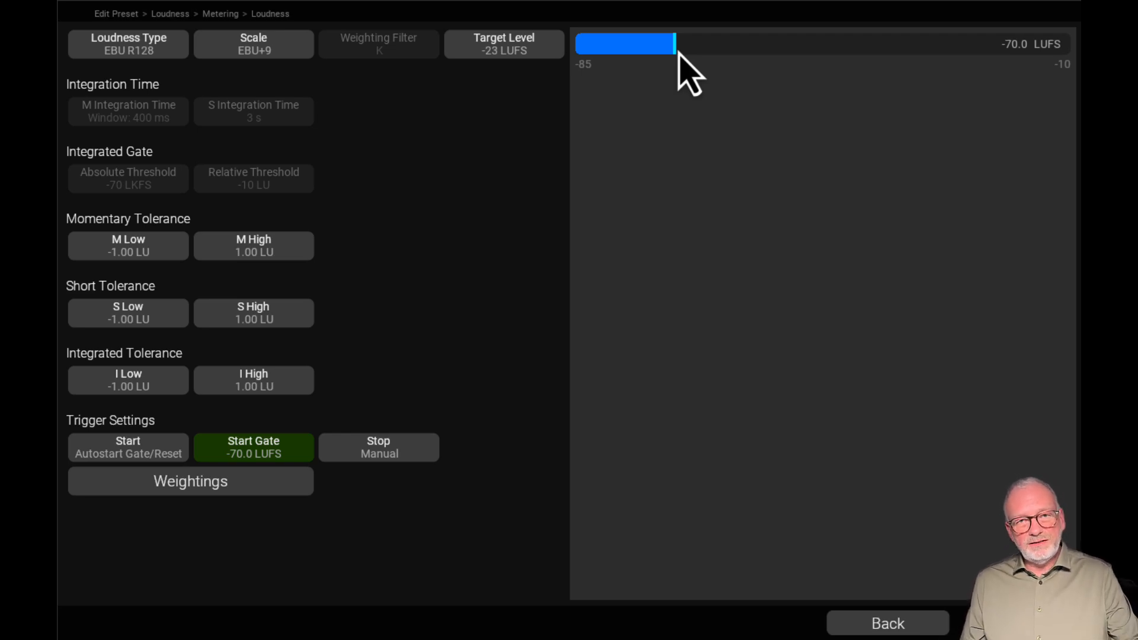
Change the stop trigger to Autostop Gate and set the stop gate to -74.0 LUFS
click(401, 456)
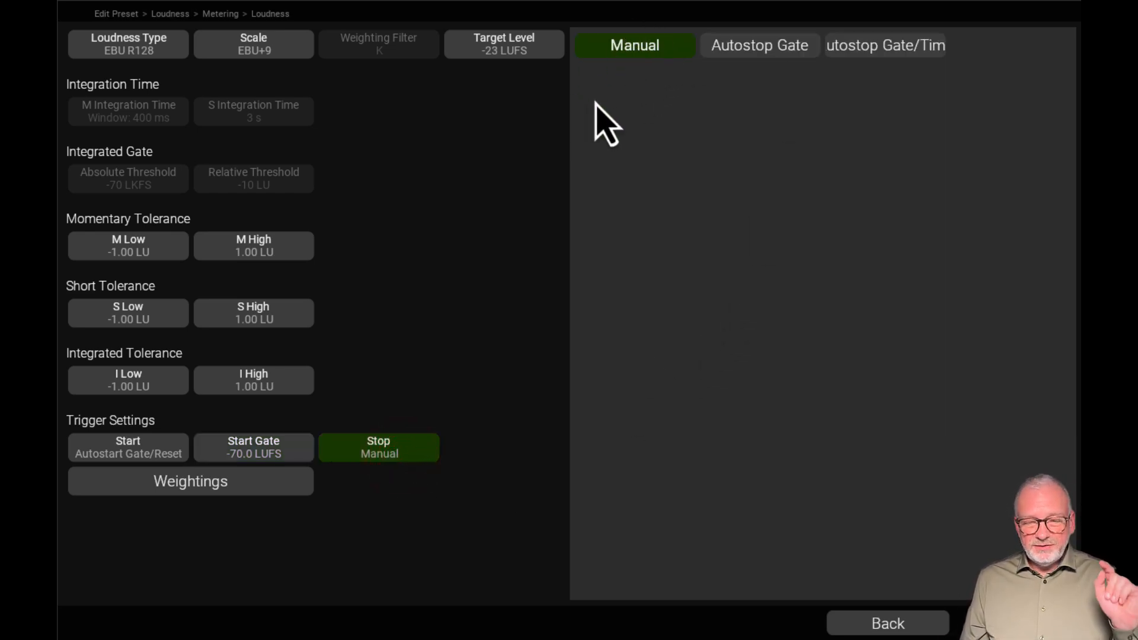
click(765, 45)
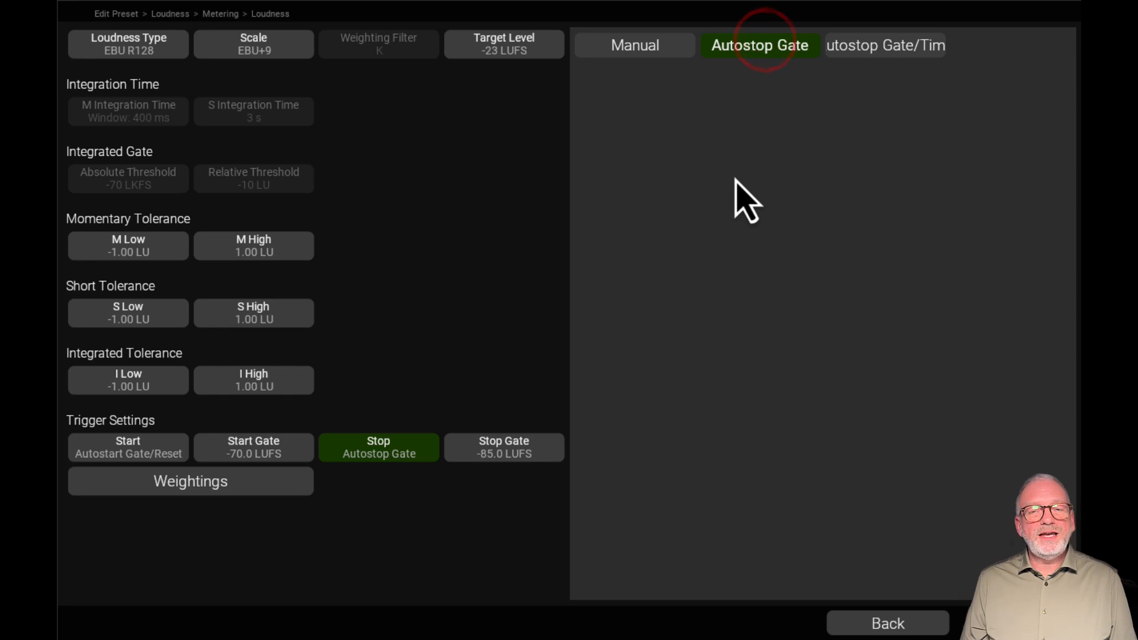
click(473, 454)
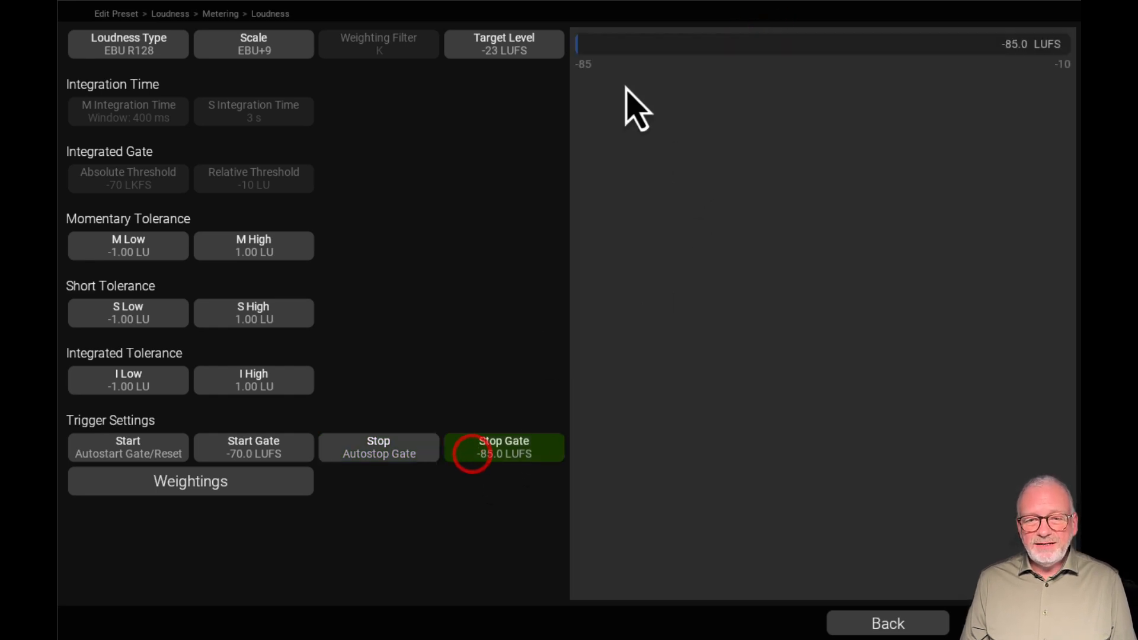
drag(599, 37, 674, 52)
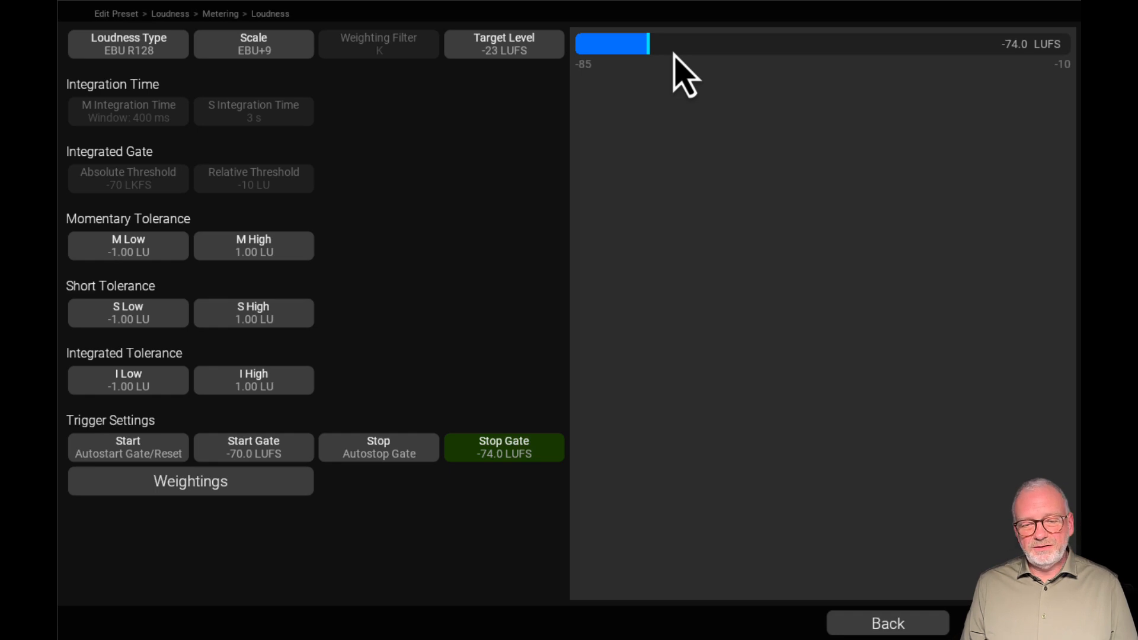
Change the stop trigger to Autostop Gate/Time and set the autostop time to 8 s
click(377, 446)
click(929, 45)
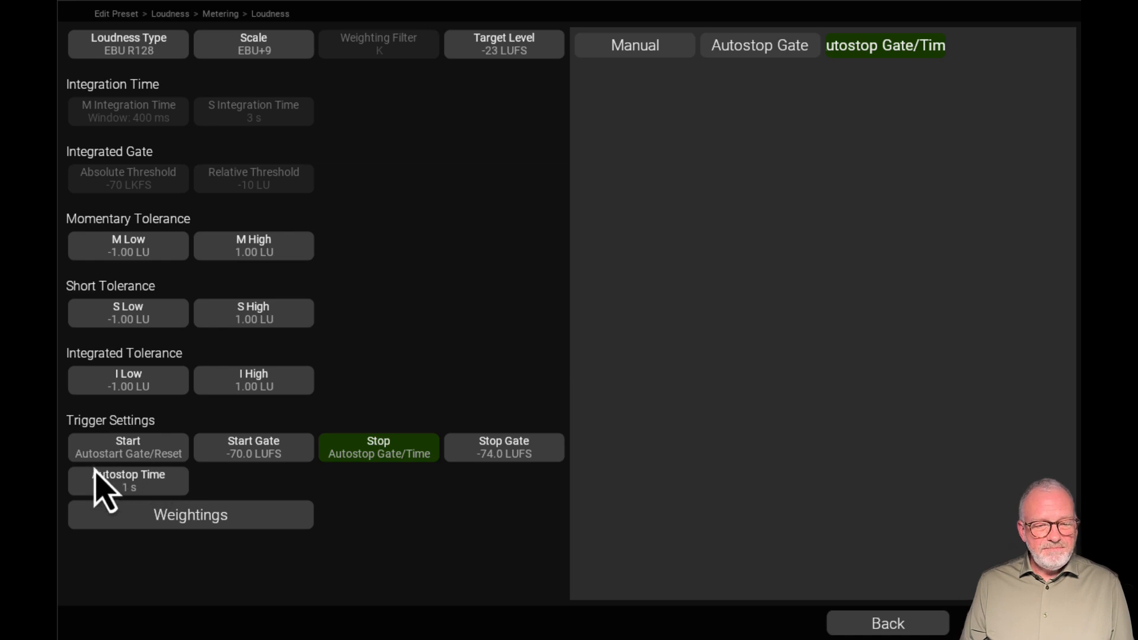
click(533, 443)
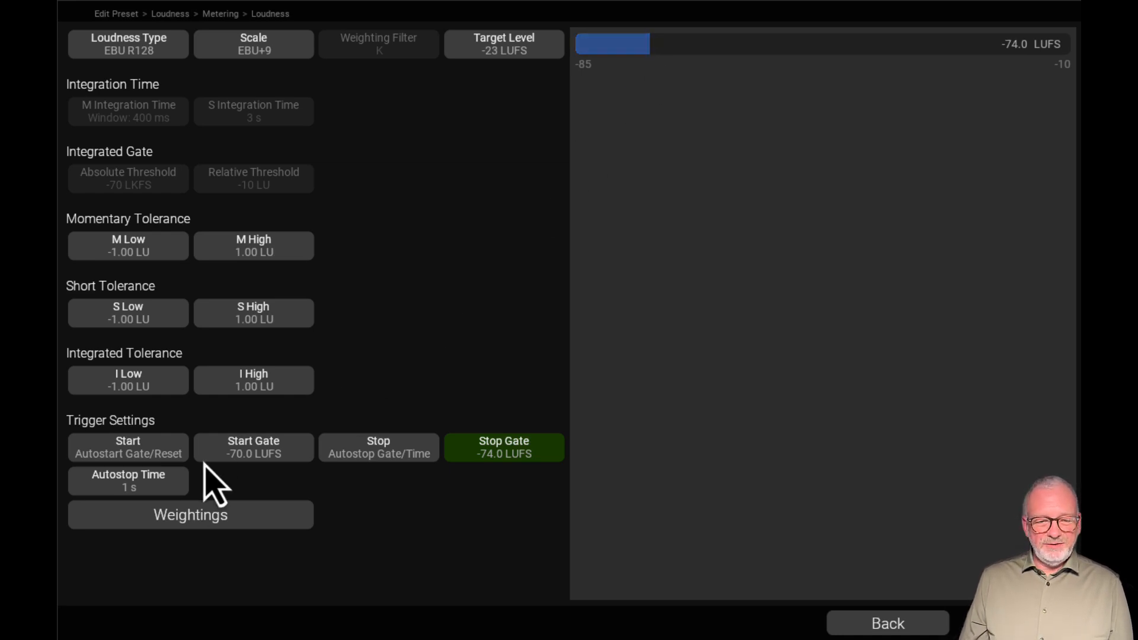
click(169, 488)
drag(576, 44, 841, 63)
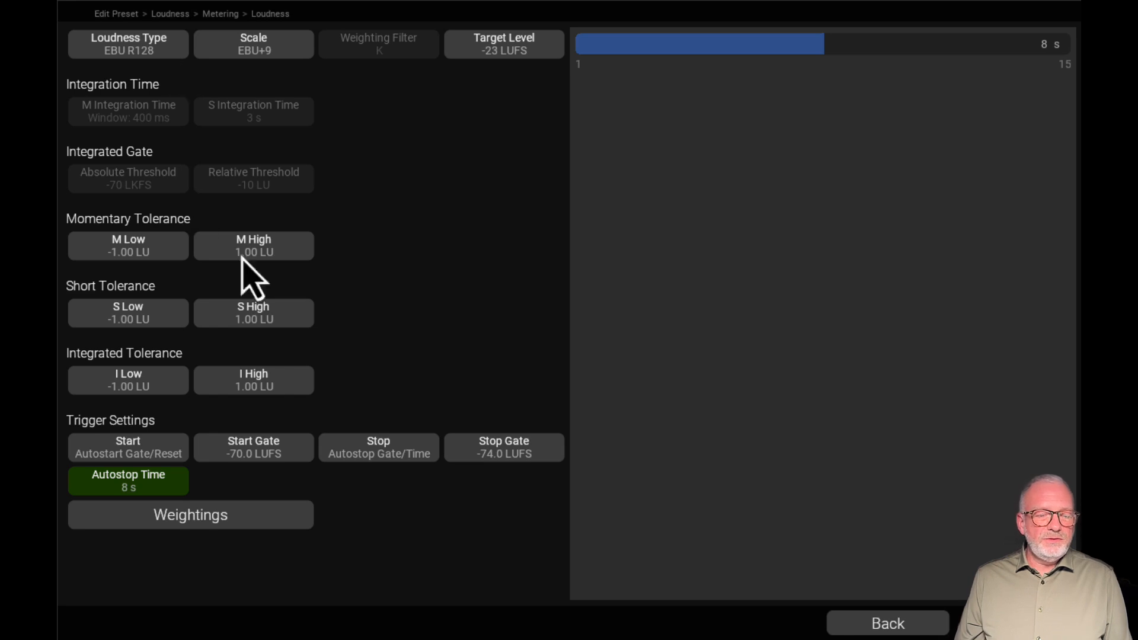
Compare the channel weightings of EBU R128 with those of the Custom loudness type, opening the right channel's weighting for Custom
click(259, 521)
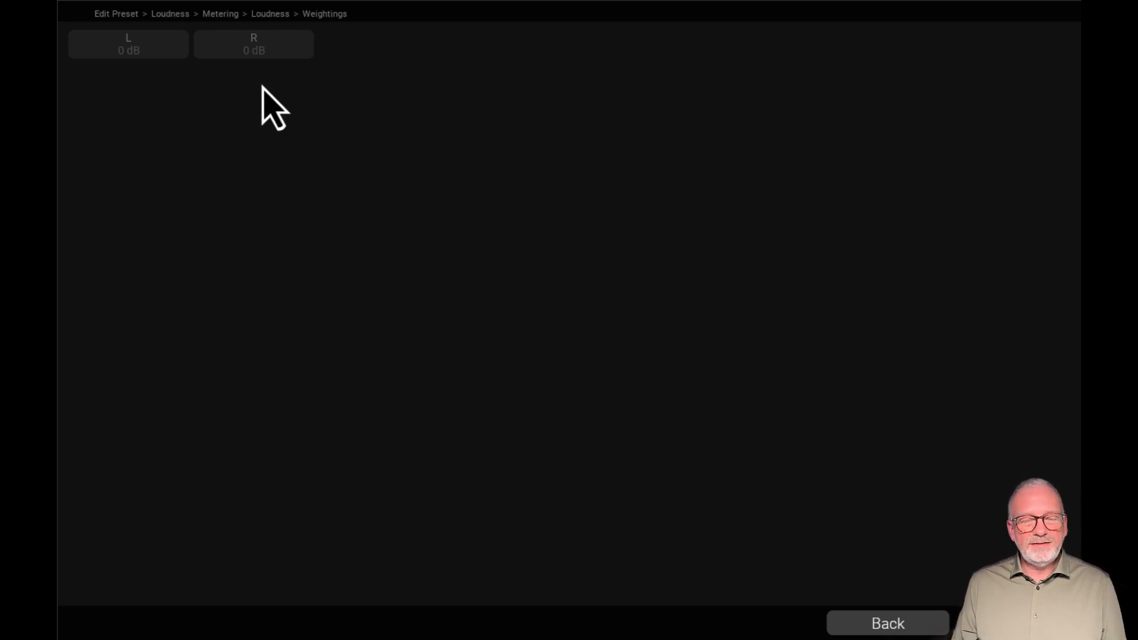
click(891, 620)
click(166, 37)
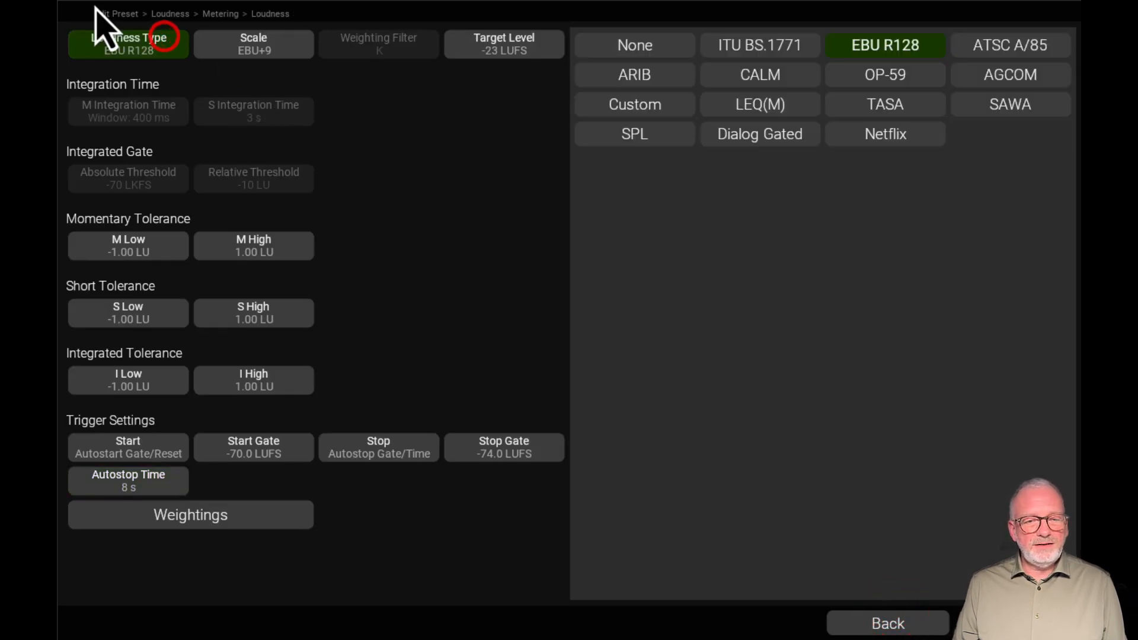
click(647, 101)
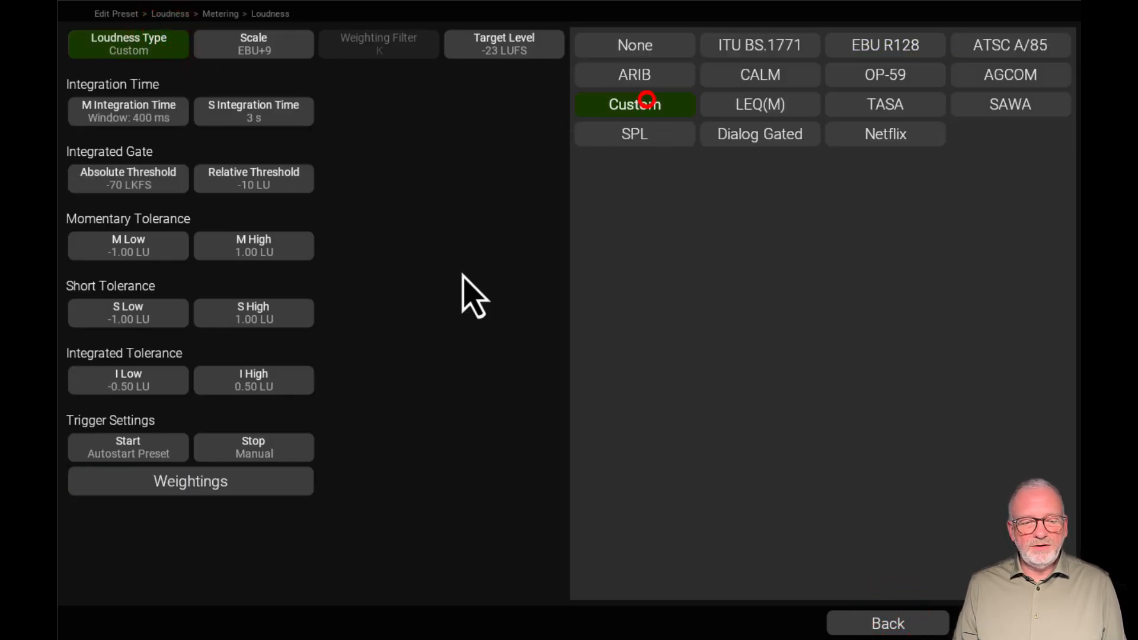
click(227, 486)
click(267, 46)
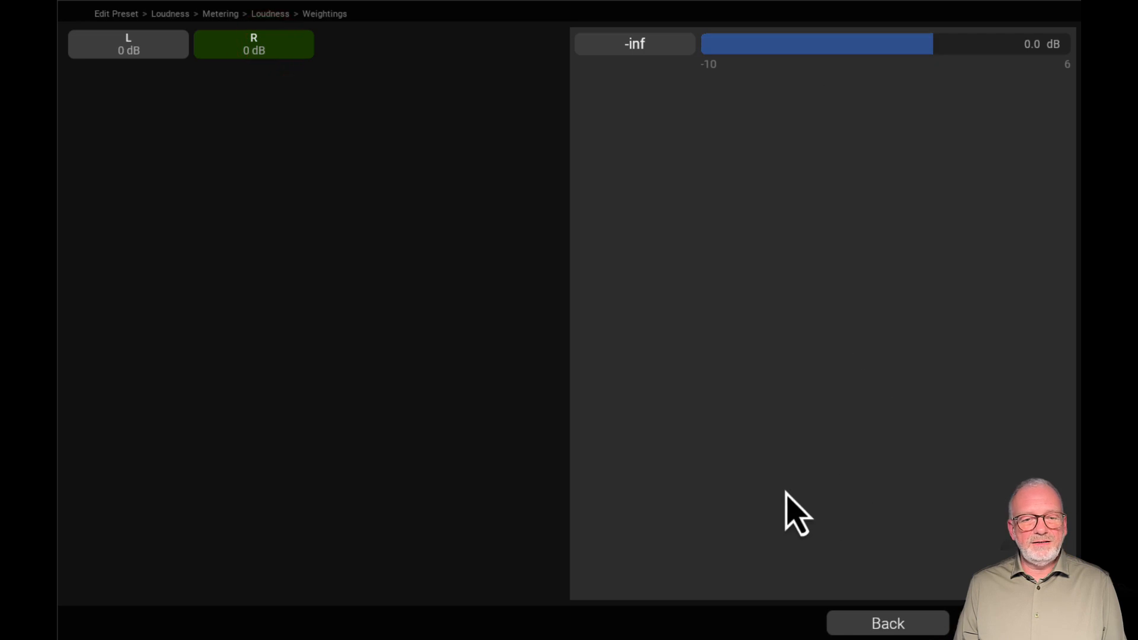
click(913, 627)
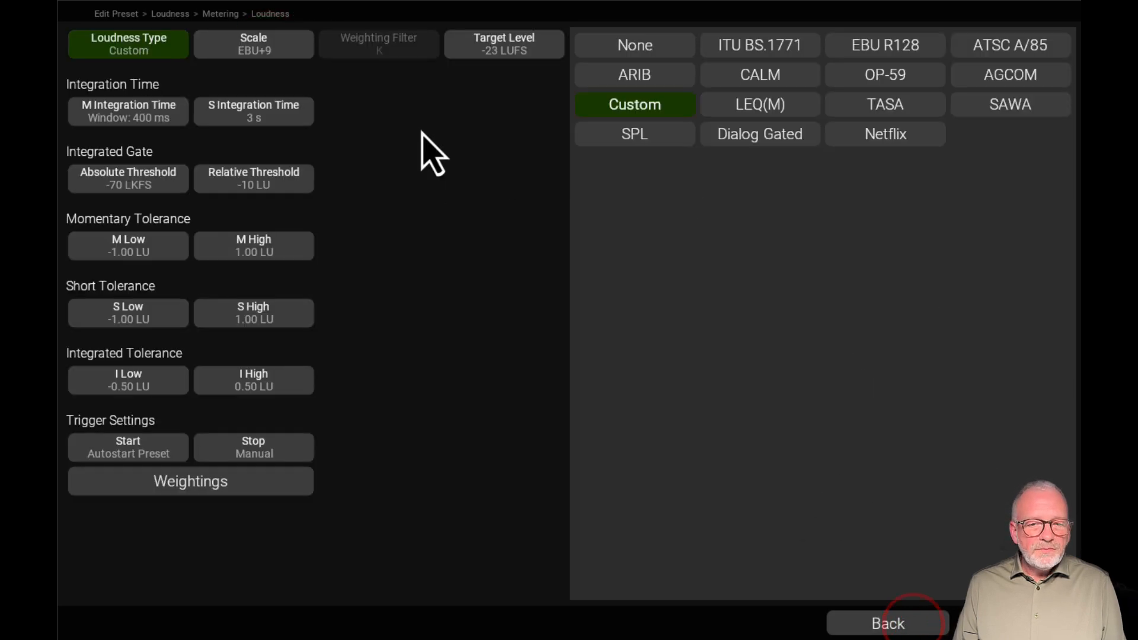
Switch the loudness type back to EBU R128 and compare its settings with those of ATSC A/85, ending on EBU R128
click(892, 47)
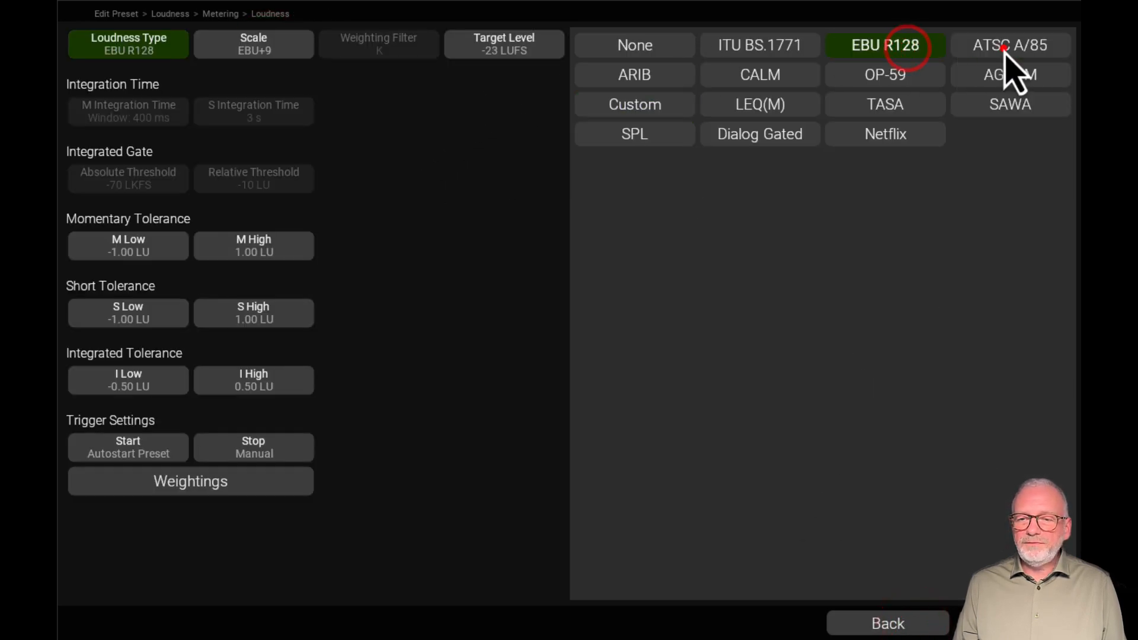
click(996, 50)
click(898, 51)
click(981, 50)
click(918, 51)
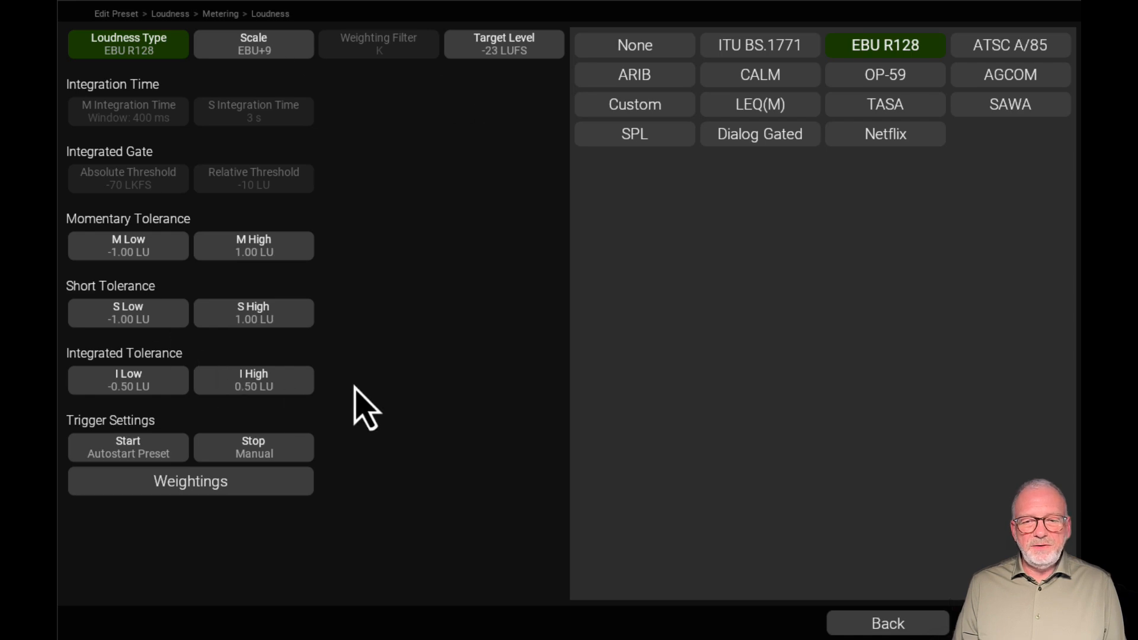
Try the CALM and SPL loudness types, select Dialog Gated and look through its dialog settings and tolerances
click(776, 72)
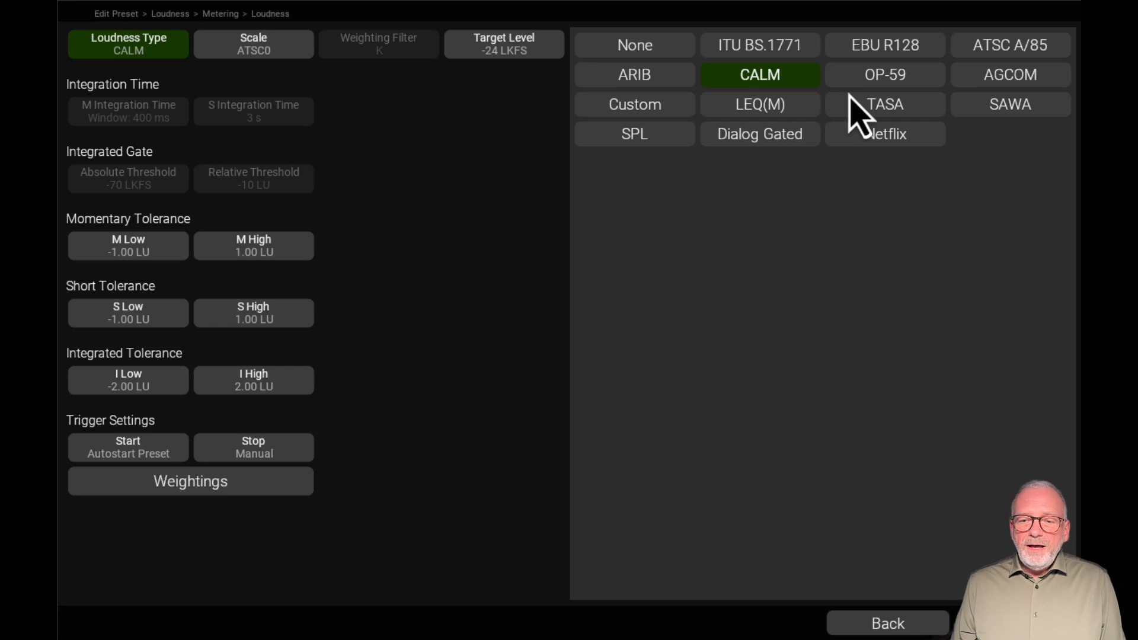
click(638, 135)
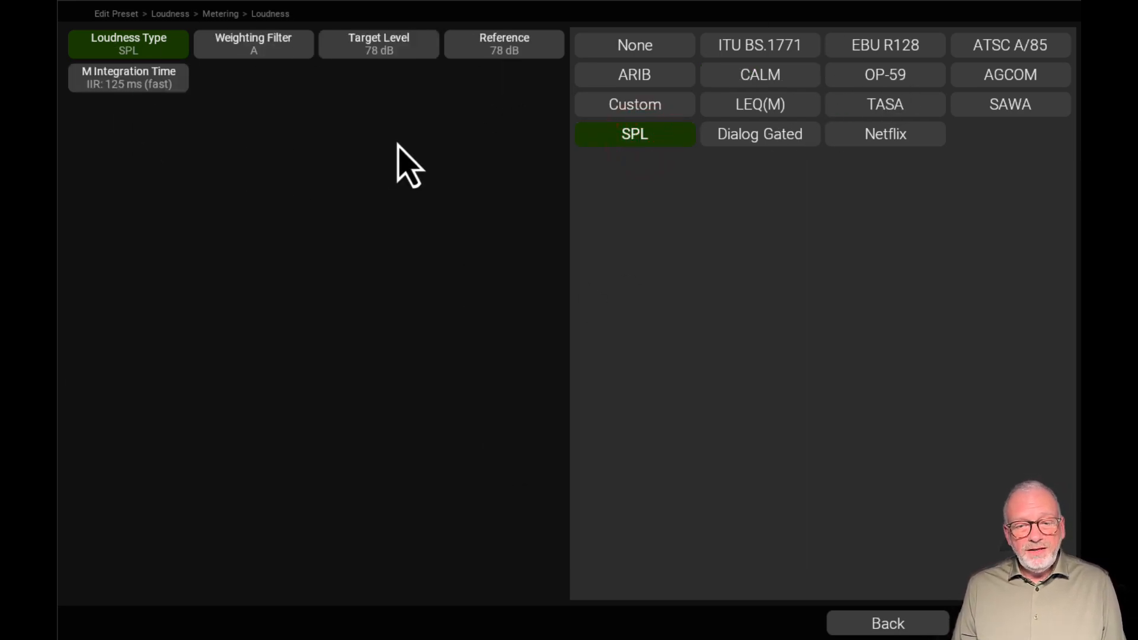
click(792, 138)
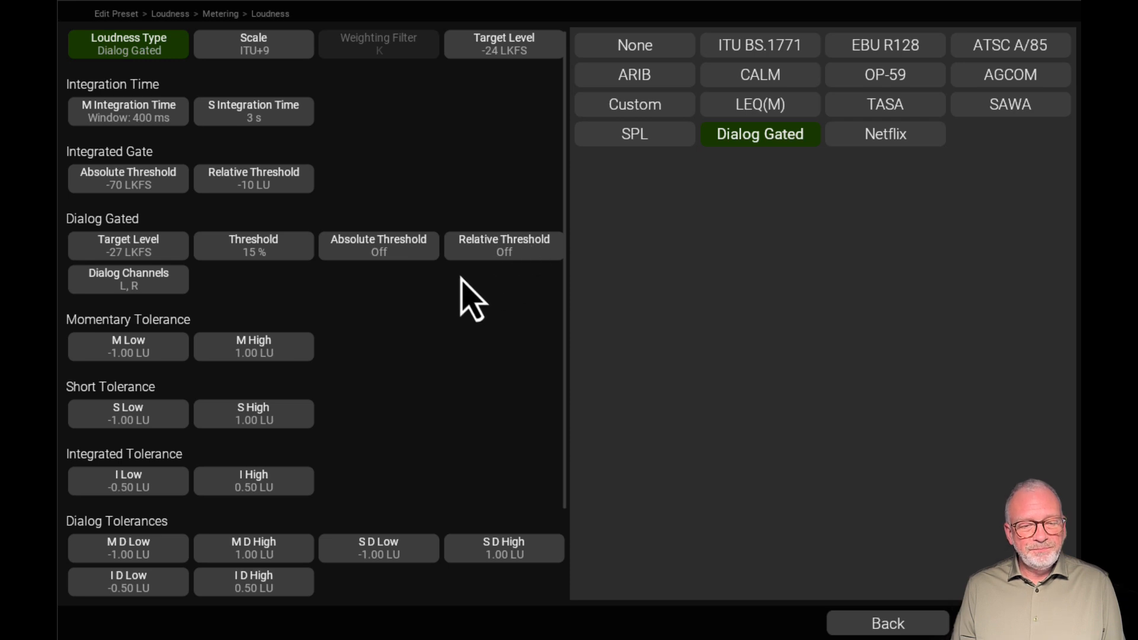
scroll(459, 284, down, 1)
scroll(468, 306, up, 1)
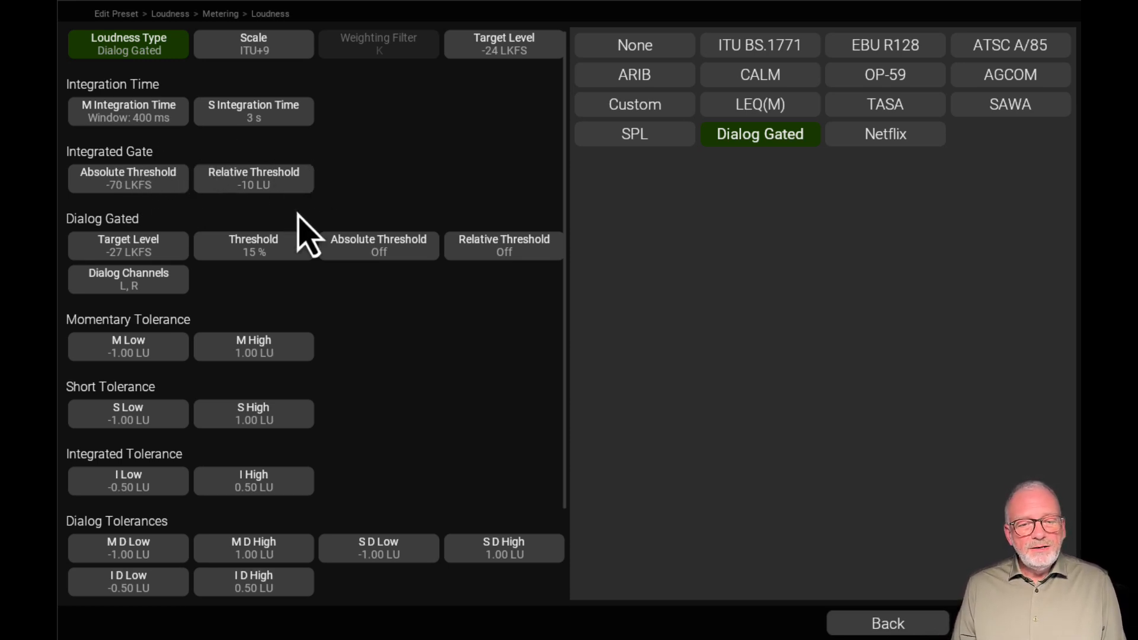
Examine the Dialog Gated target level, absolute and relative thresholds, dialog percentage threshold and dialog channels
scroll(300, 233, down, 1)
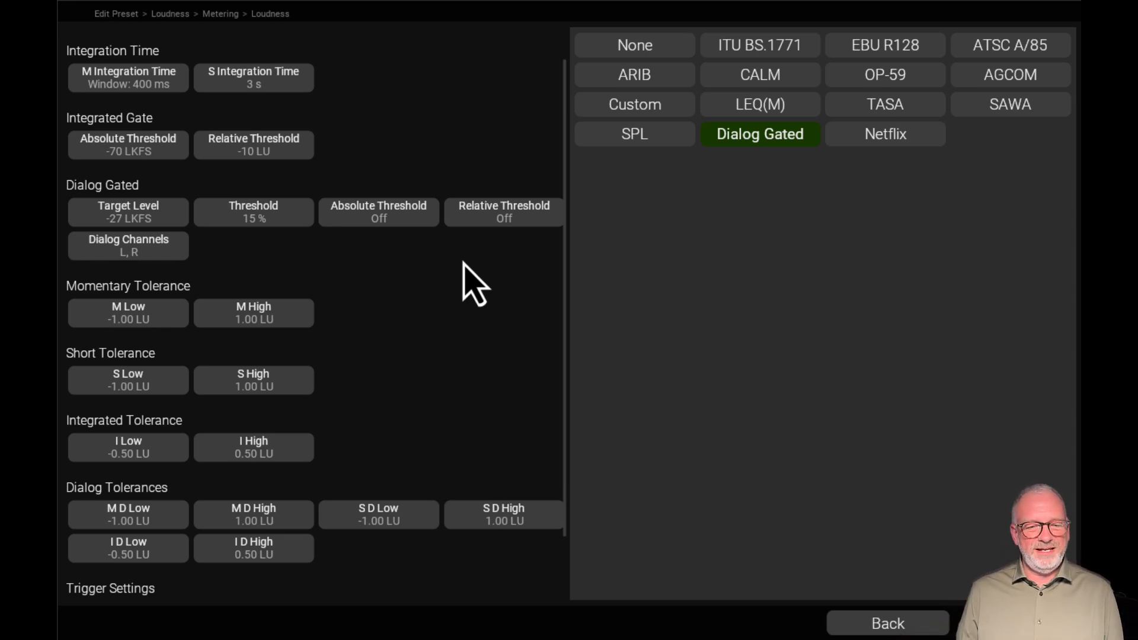
click(166, 221)
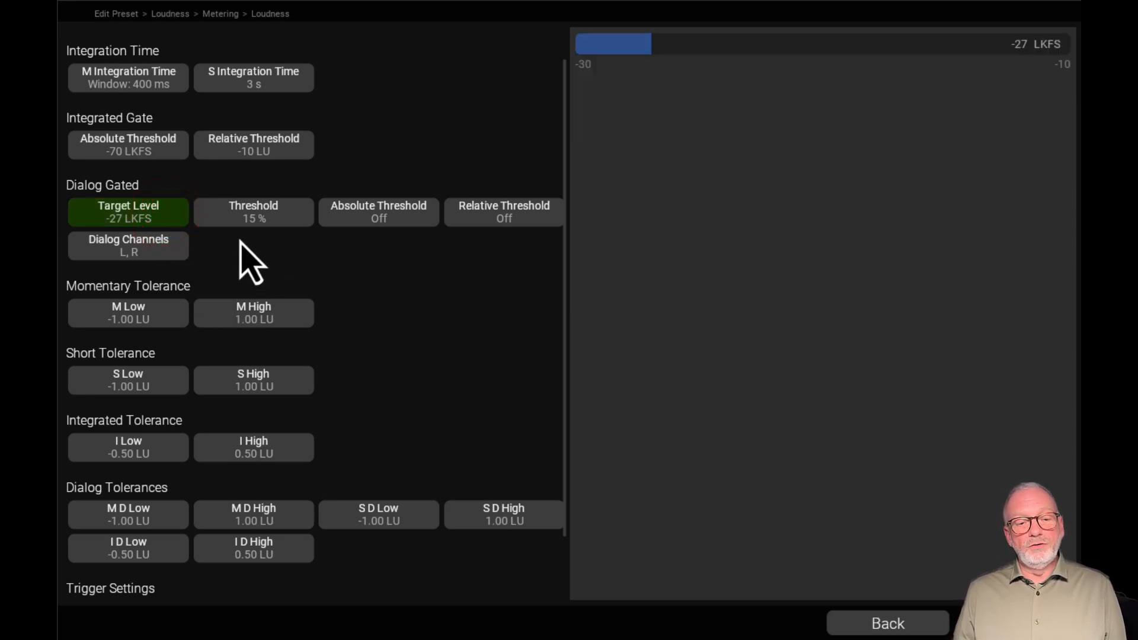
scroll(355, 238, up, 1)
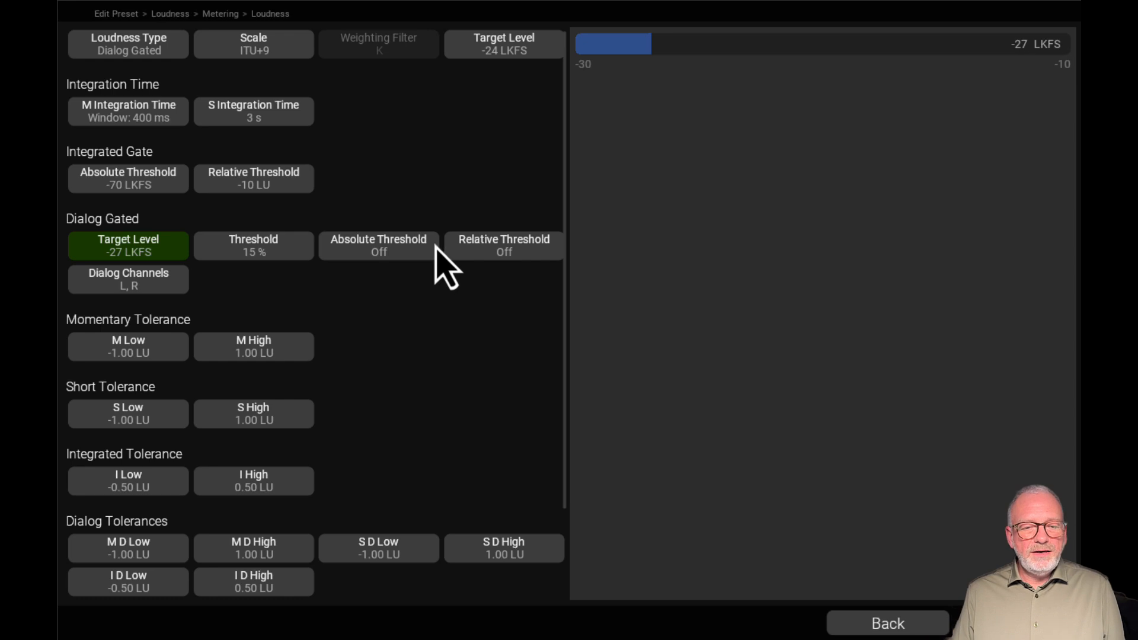
click(408, 247)
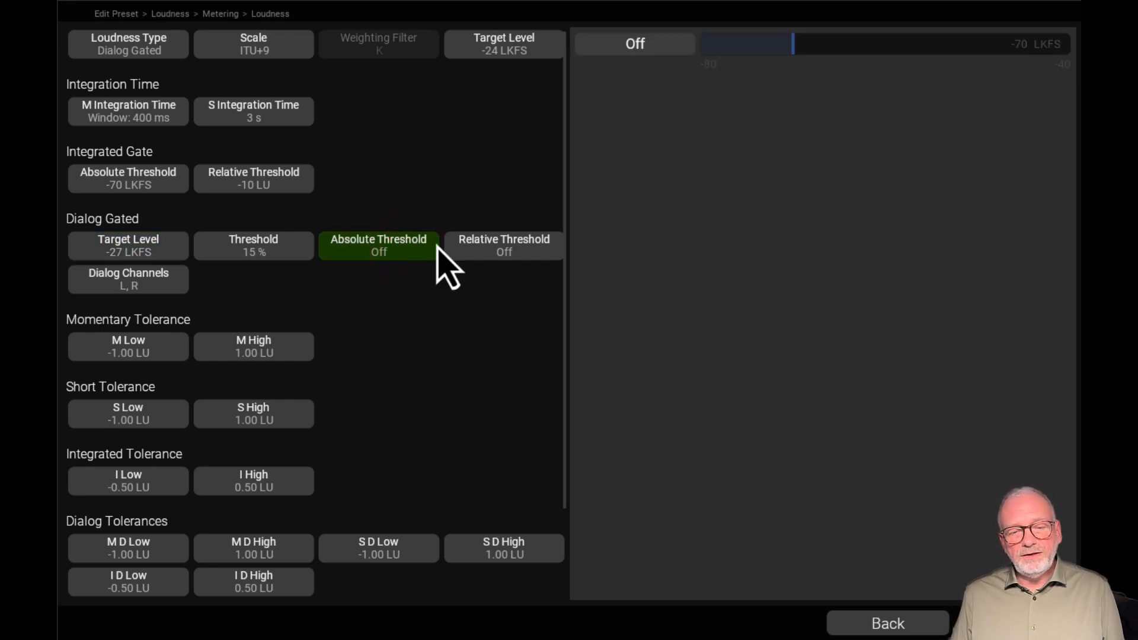
click(512, 253)
click(382, 250)
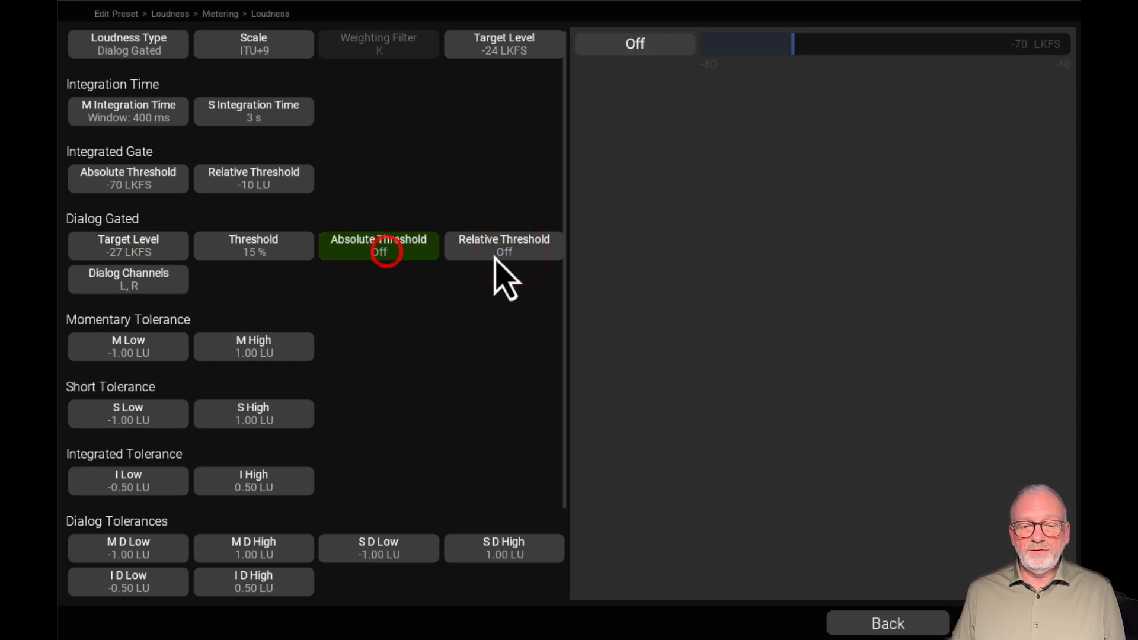
click(498, 245)
click(255, 247)
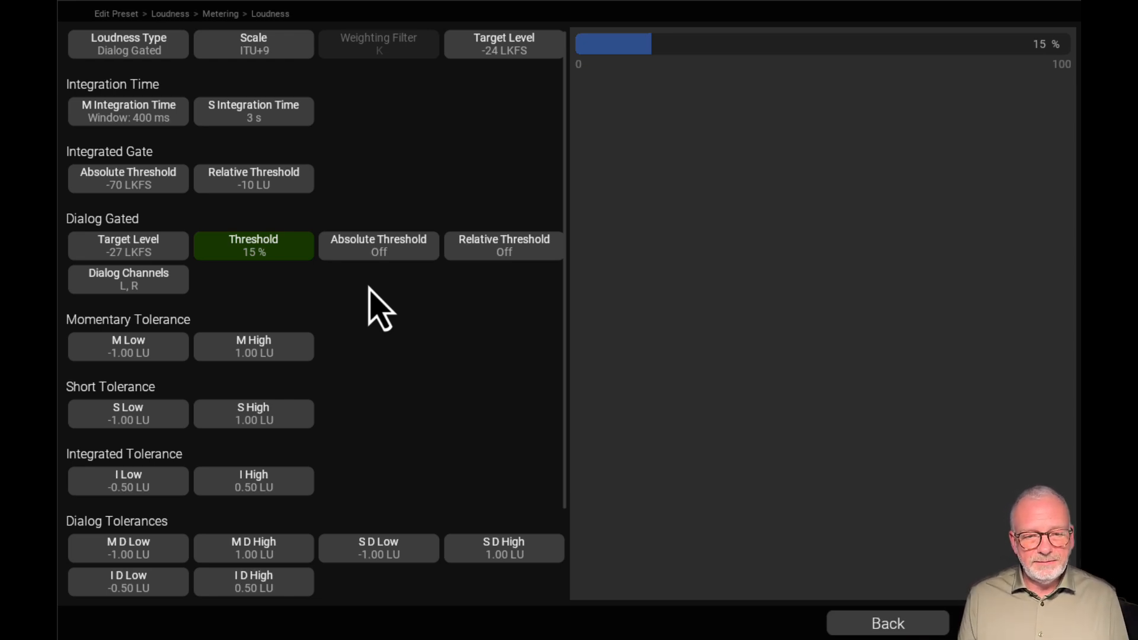
click(151, 276)
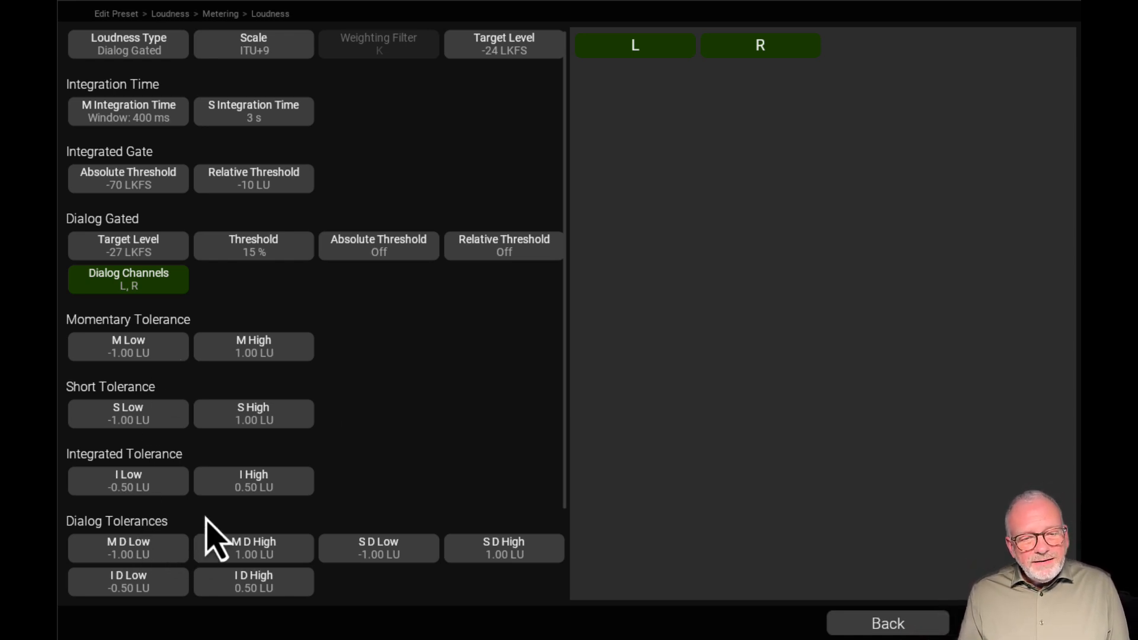
Review the low and high dialog tolerances for momentary, short and integrated loudness in the Dialog Gated type
click(153, 58)
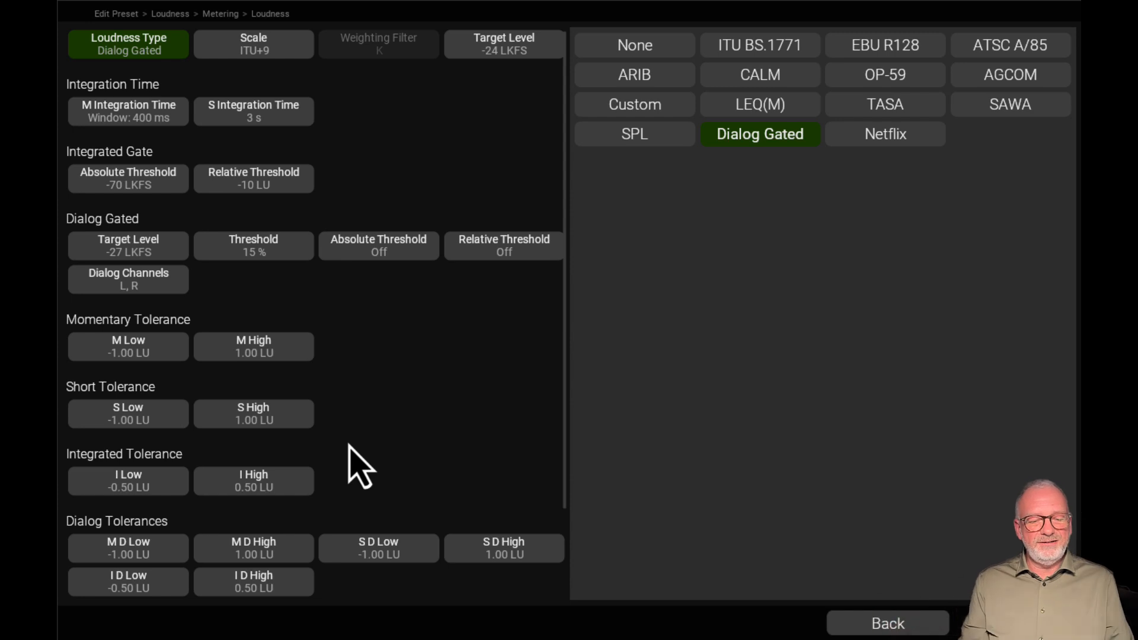
click(128, 551)
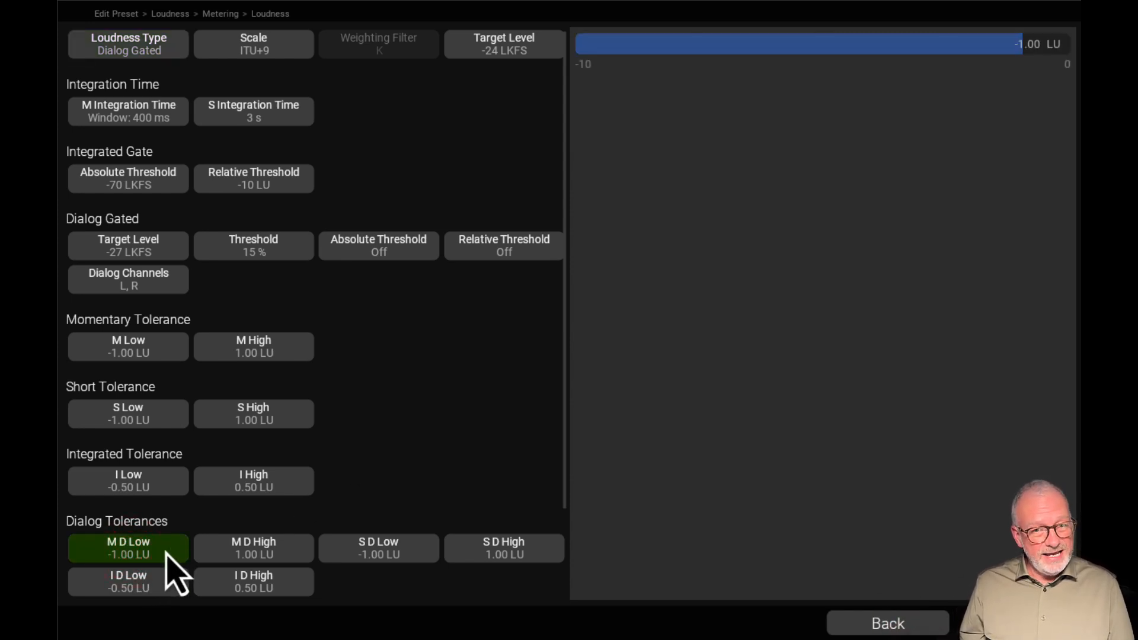
click(261, 558)
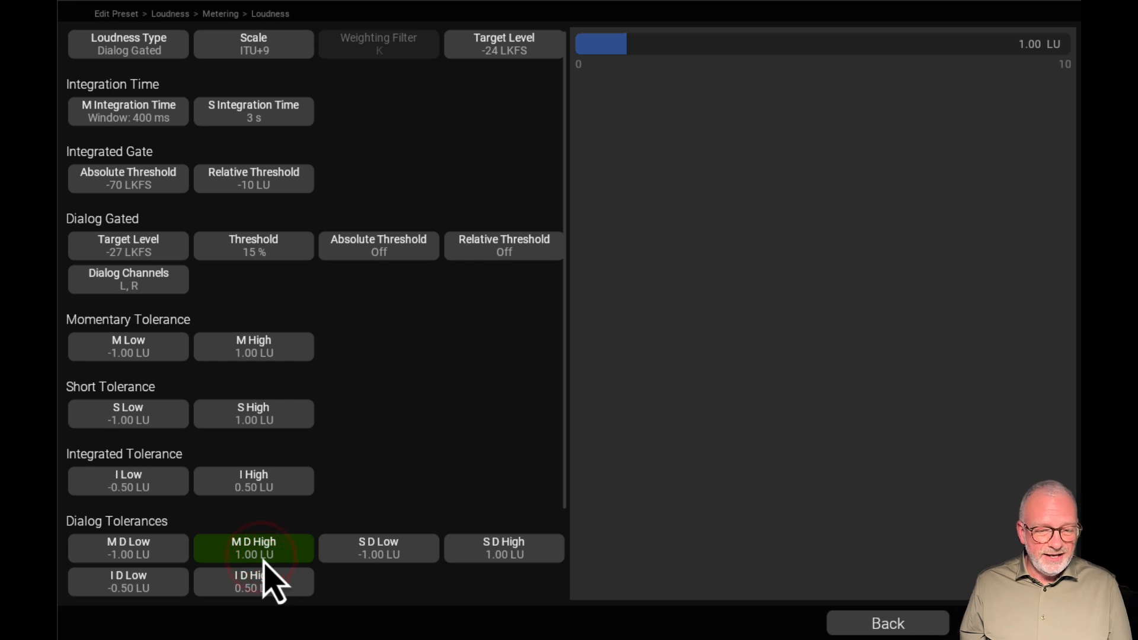
click(378, 559)
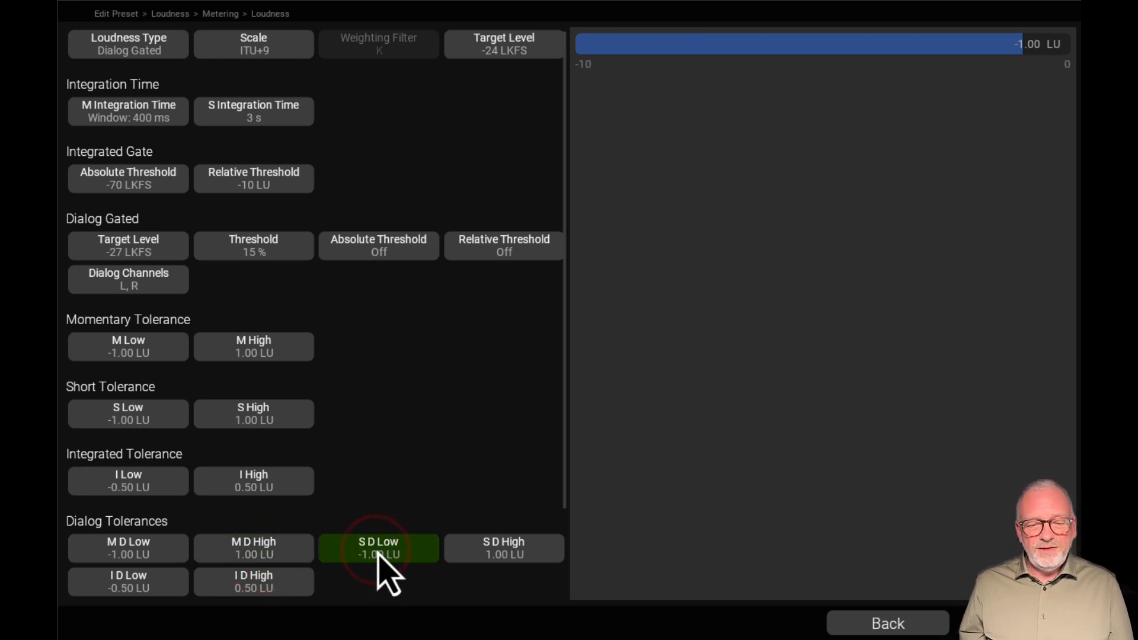
click(492, 544)
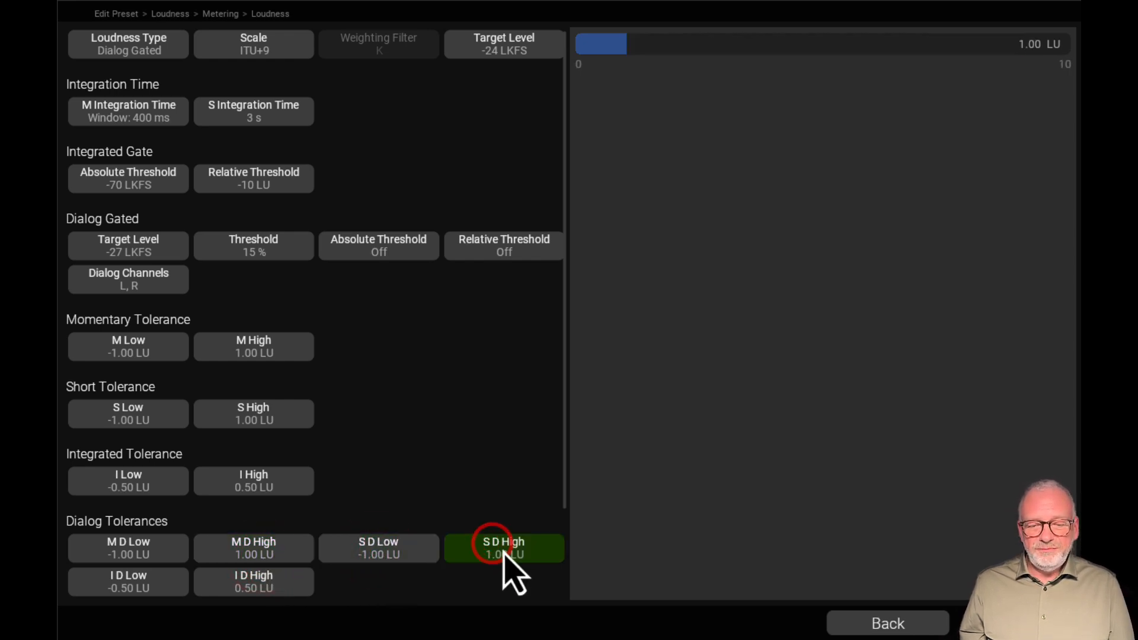
click(120, 579)
click(251, 585)
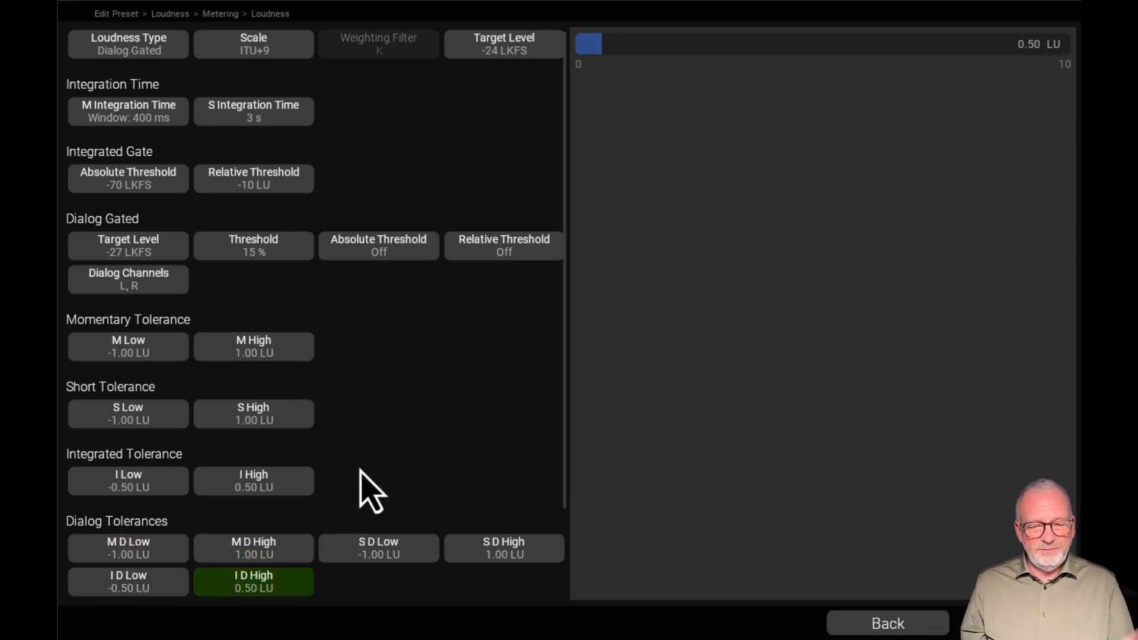
Check the remaining Dialog Gated trigger and weighting settings, and switch the loudness type to Netflix to view its parameters
scroll(362, 470, down, 3)
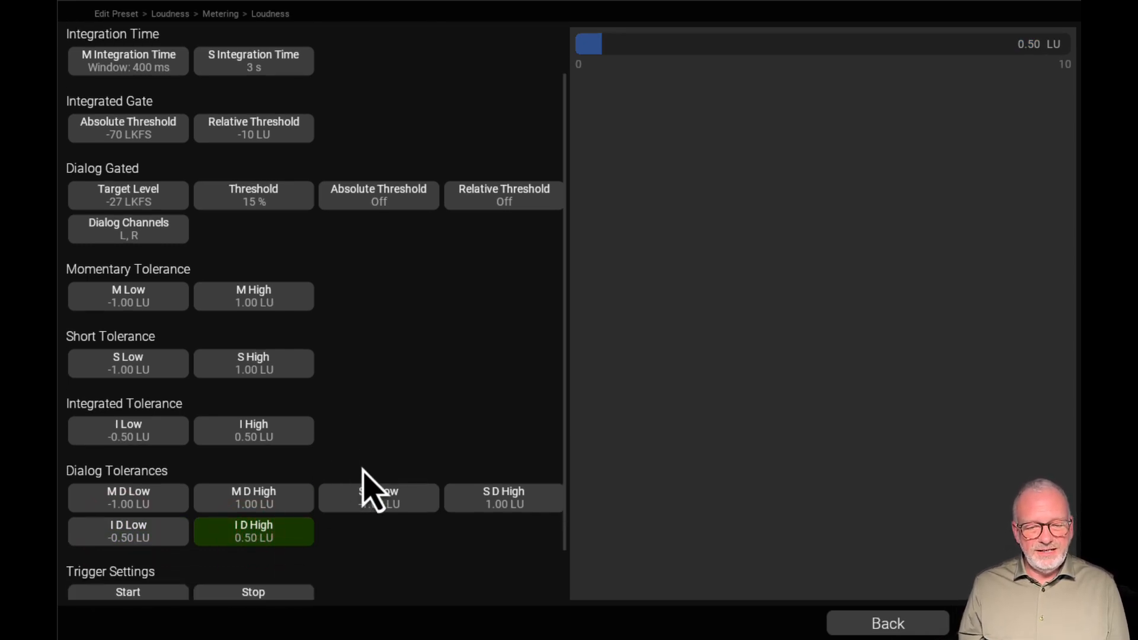
scroll(363, 472, down, 1)
scroll(363, 473, up, 4)
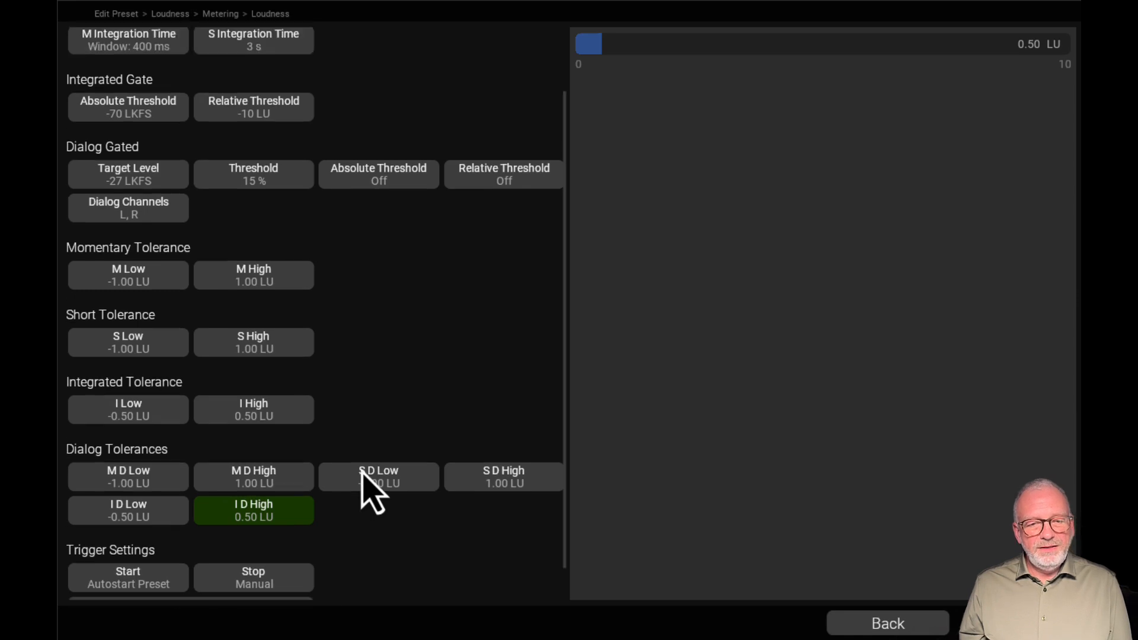
click(127, 47)
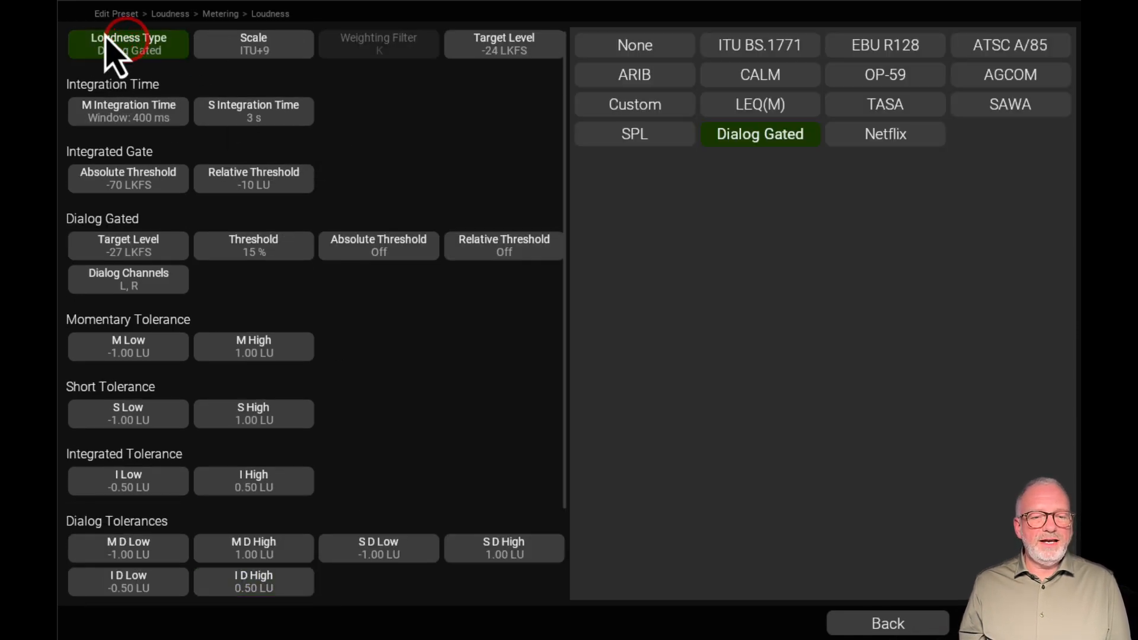
scroll(361, 275, down, 3)
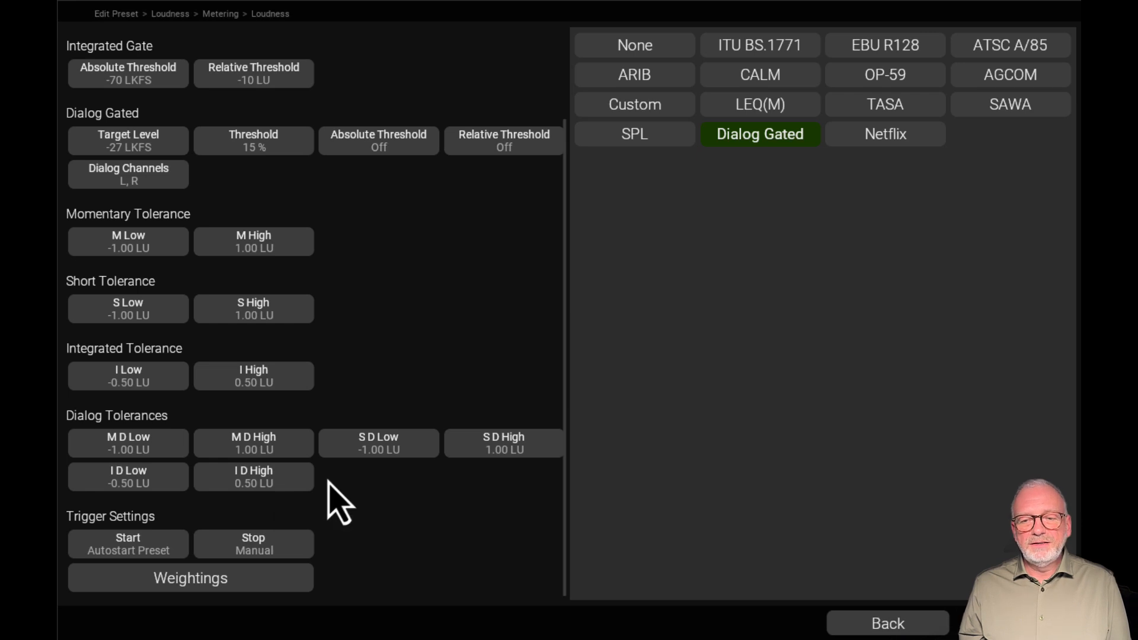
scroll(376, 470, up, 3)
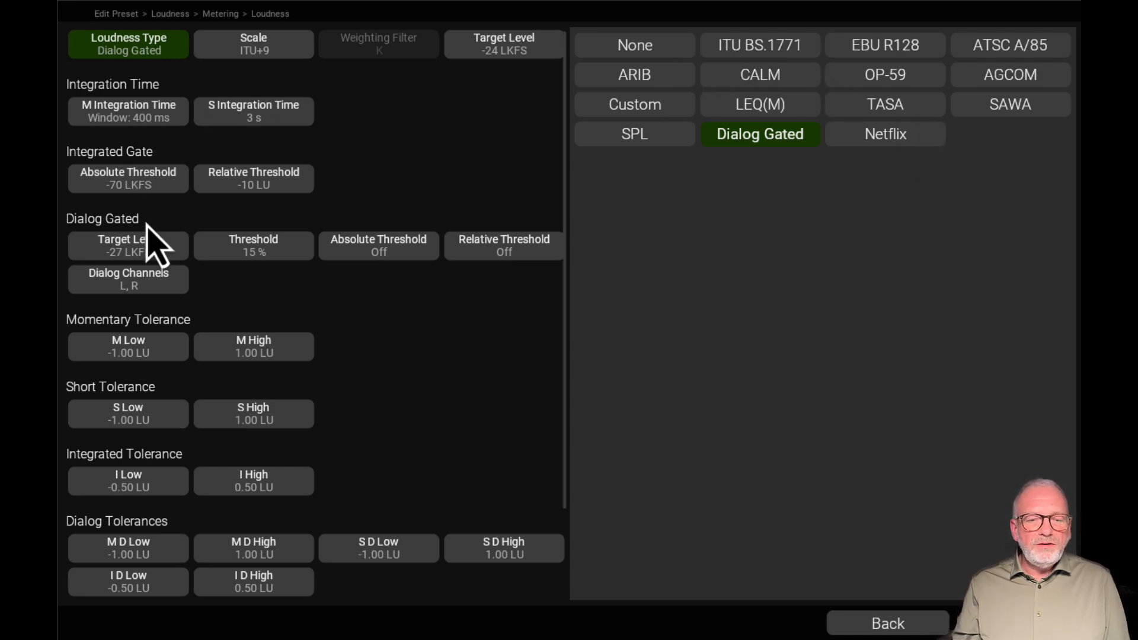
click(902, 136)
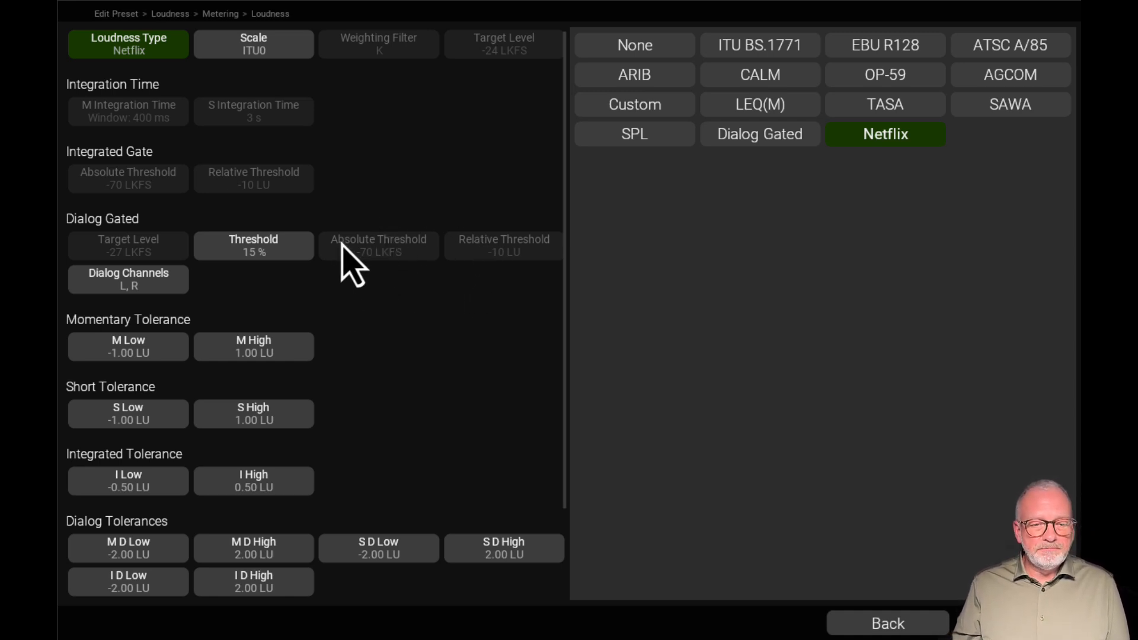
scroll(346, 261, down, 1)
Step through the None, ITU BS.1771, EBU R128, ATSC A/85 and Netflix loudness types, ending on None
click(673, 46)
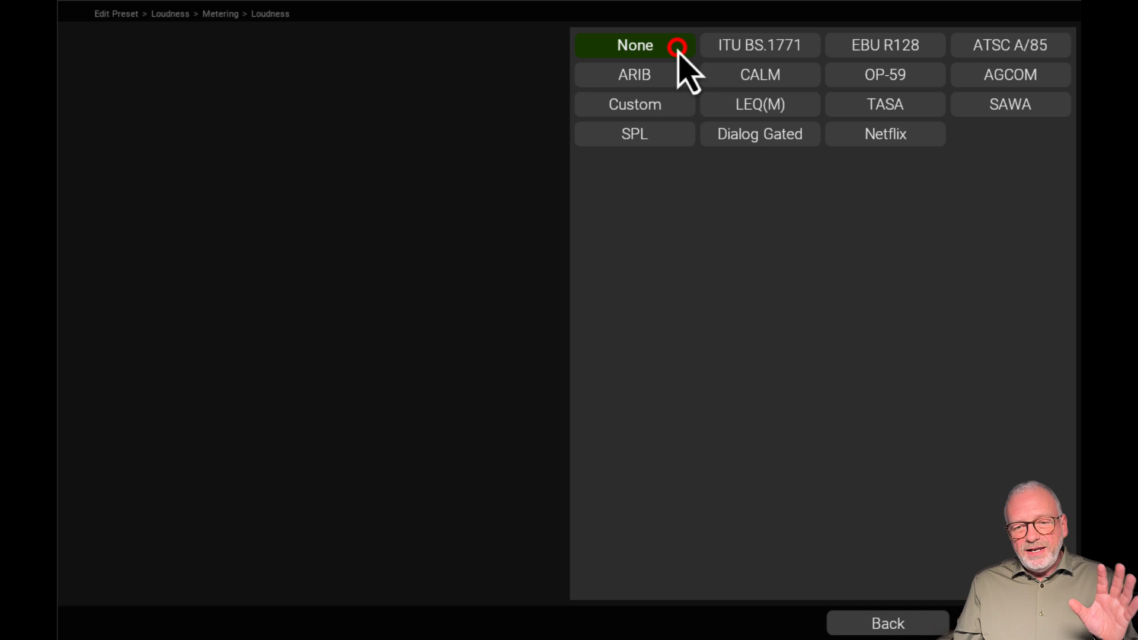
click(741, 45)
click(858, 43)
click(791, 46)
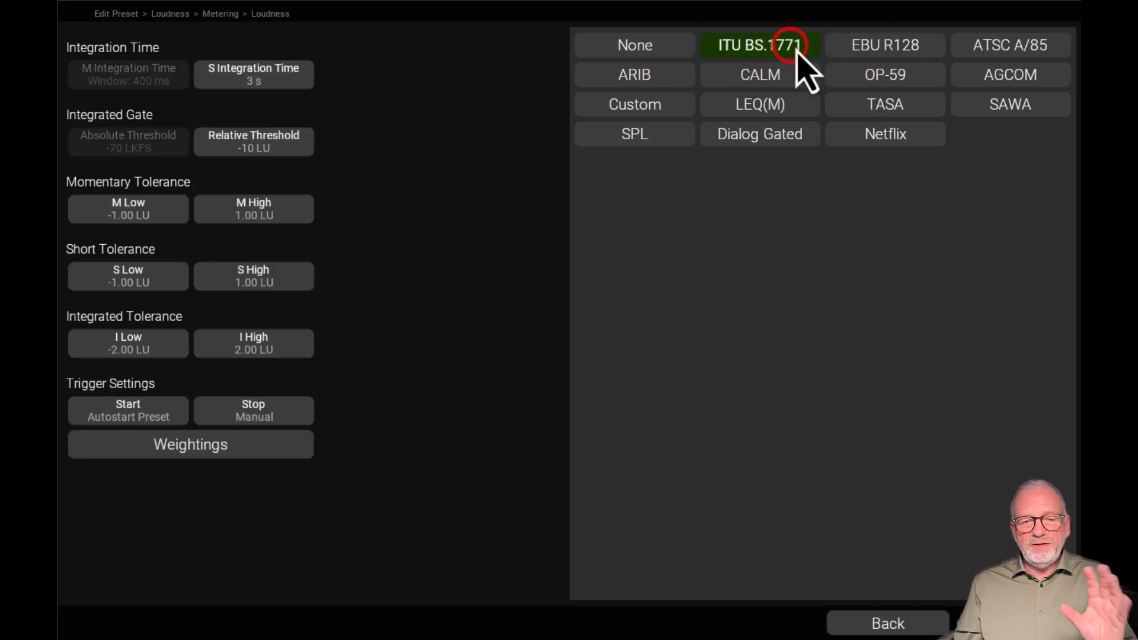
click(869, 47)
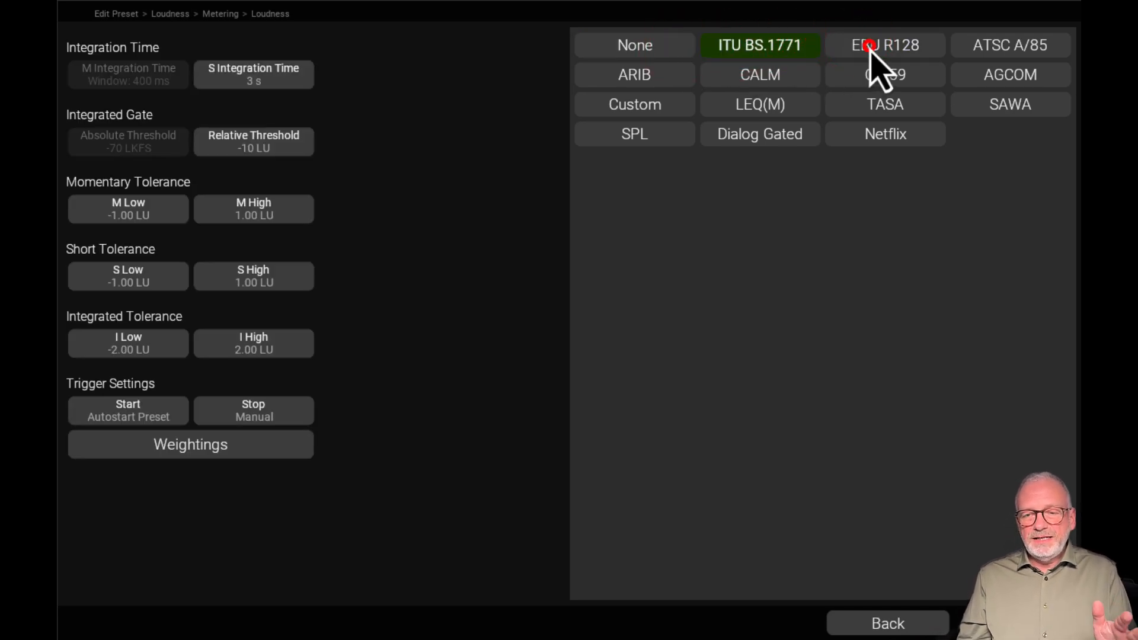
click(983, 44)
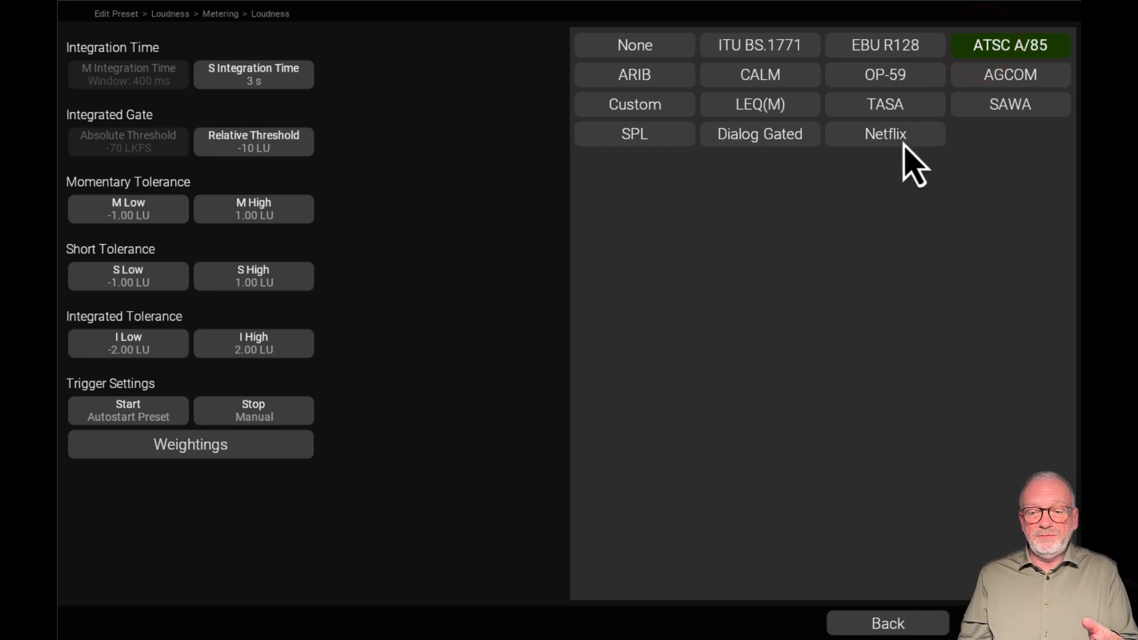
click(886, 136)
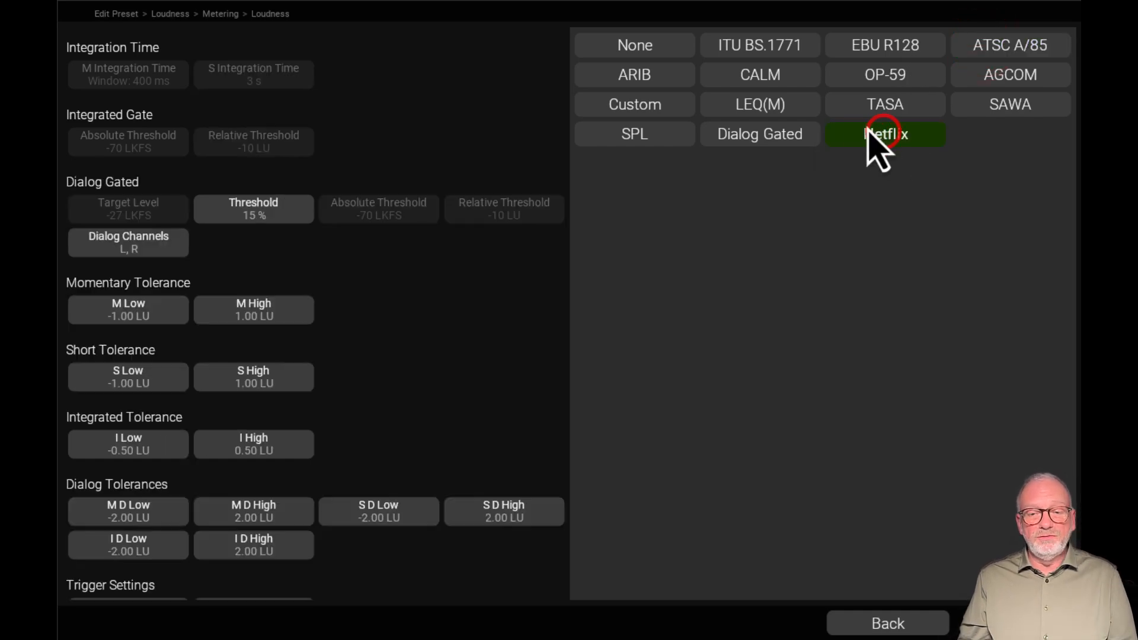
click(657, 40)
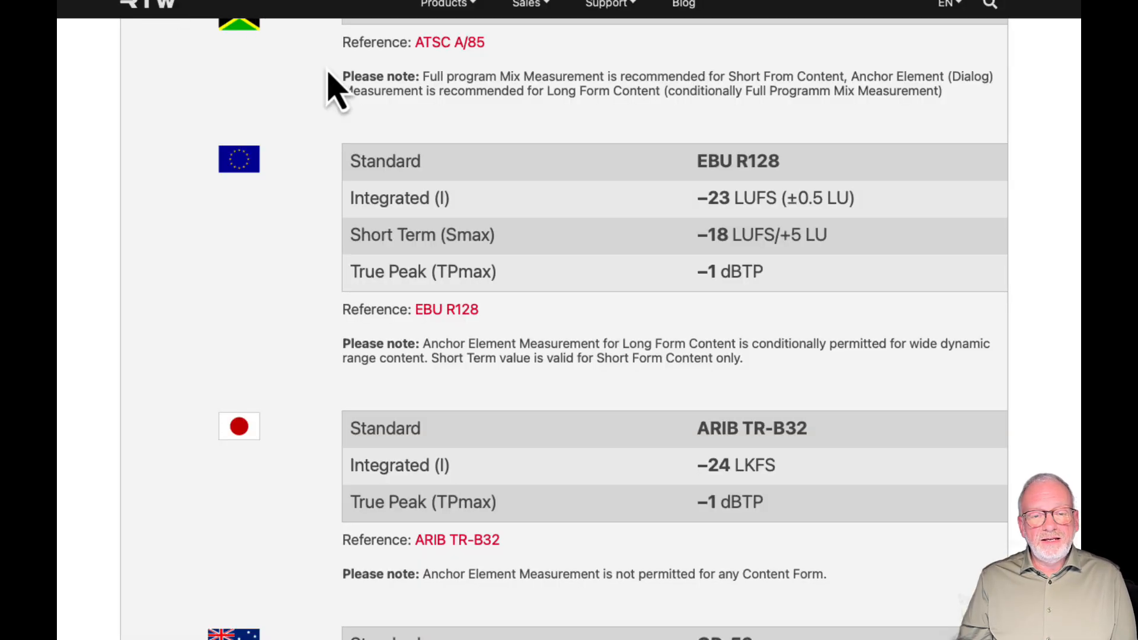
On the RTW website's loudness standards page, review the CTA, AES71 and regional broadcast entries such as EBU R128 and ARIB TR-B32
scroll(470, 183, up, 4)
scroll(540, 234, up, 8)
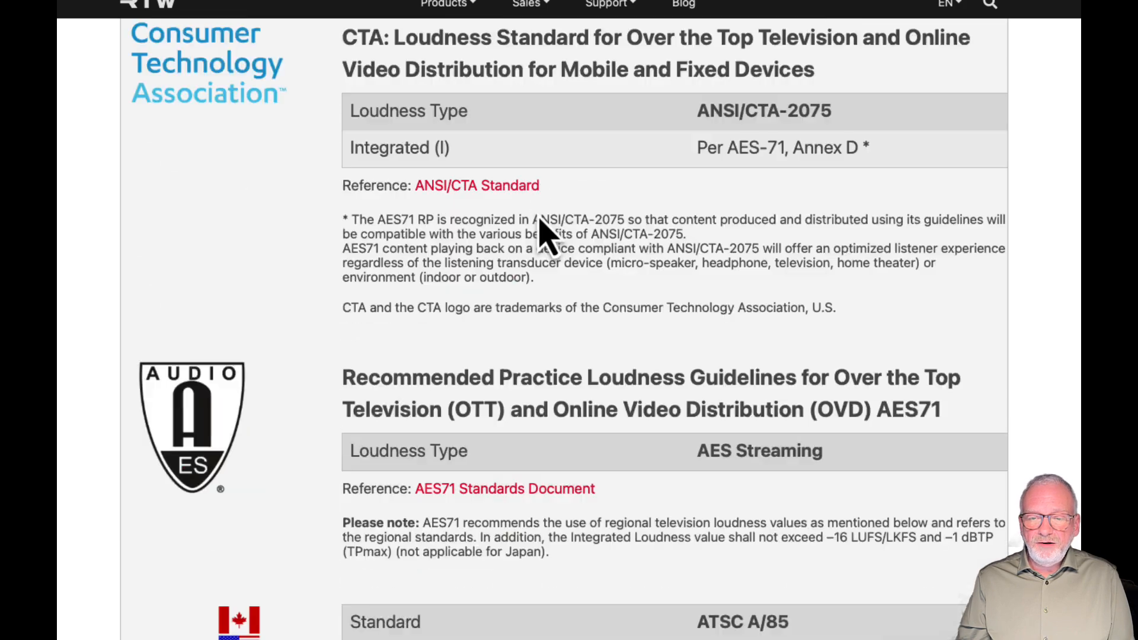
scroll(536, 214, down, 12)
scroll(537, 212, down, 15)
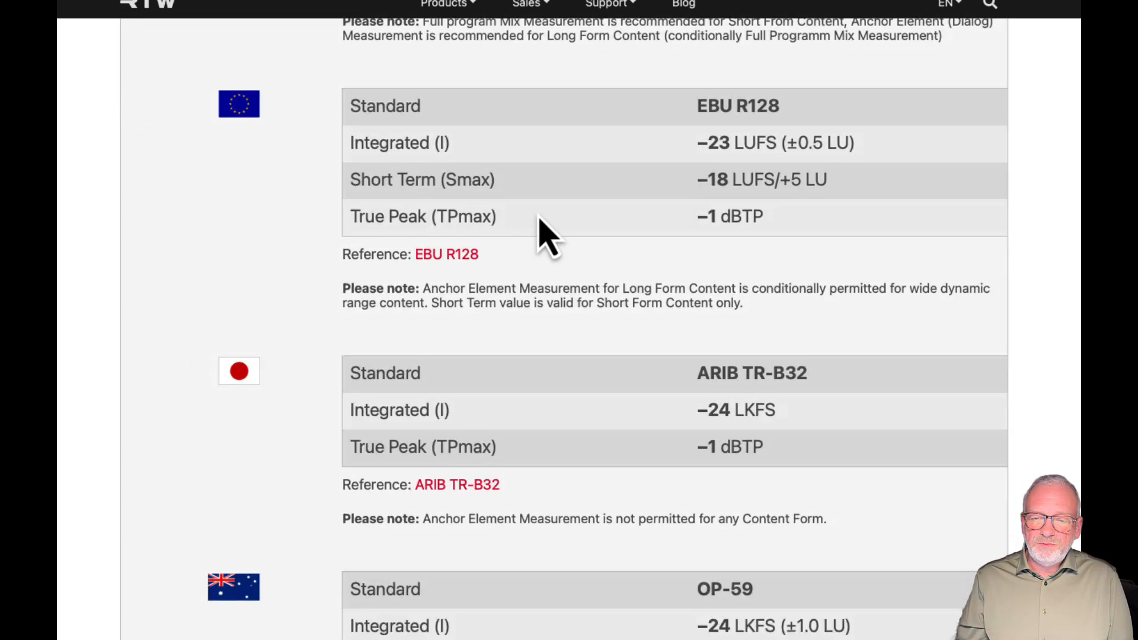
Read through the loudness targets of the gaming and streaming platforms, from Sony and Amazon through Apple, Deezer, Disney and HBO to Netflix
scroll(542, 231, down, 6)
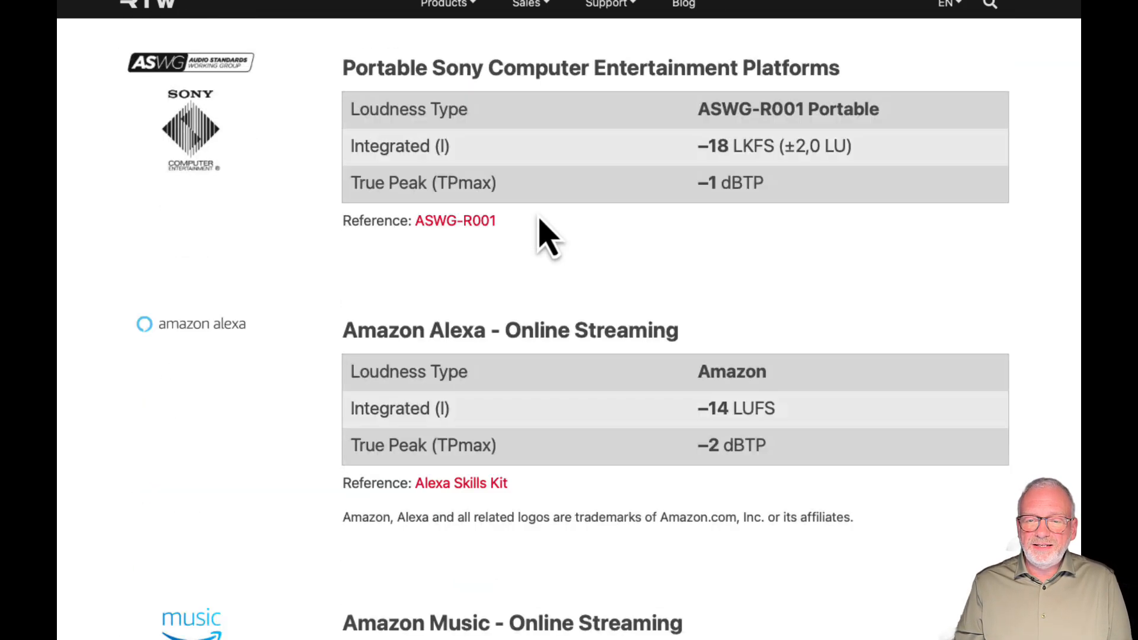
scroll(542, 231, down, 3)
scroll(541, 225, down, 7)
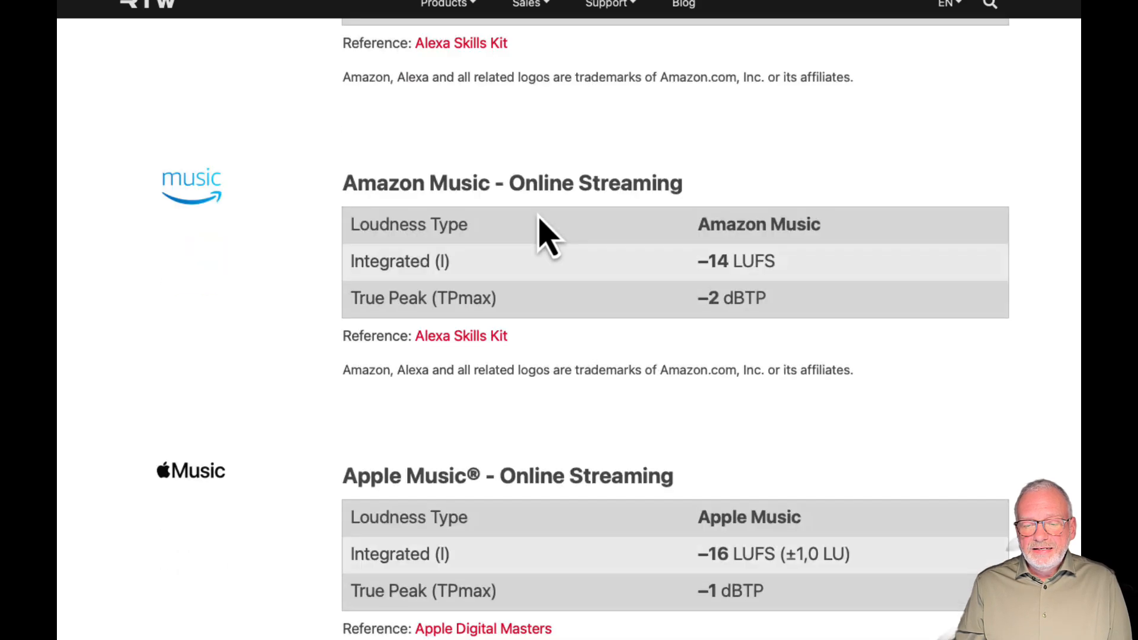
scroll(546, 234, down, 10)
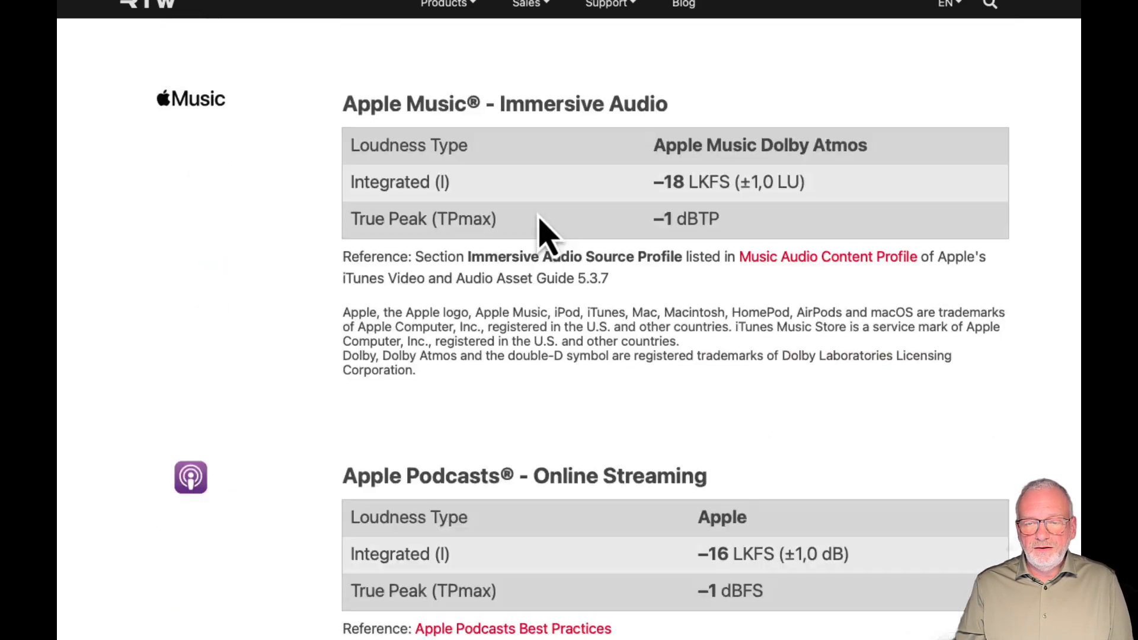
scroll(542, 234, down, 6)
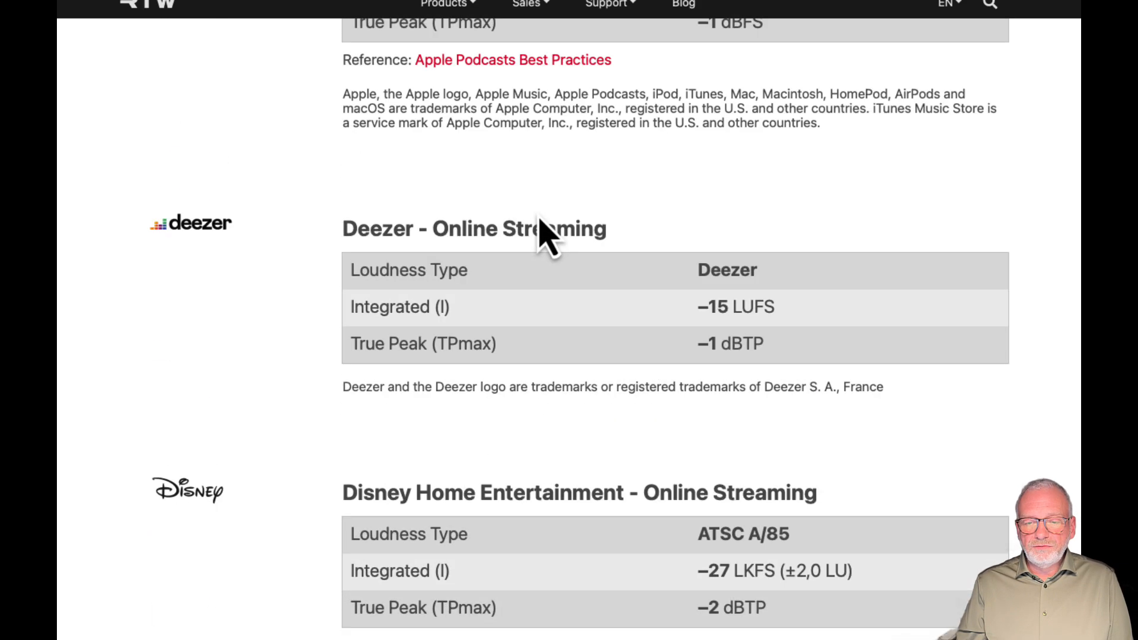
scroll(550, 238, down, 1)
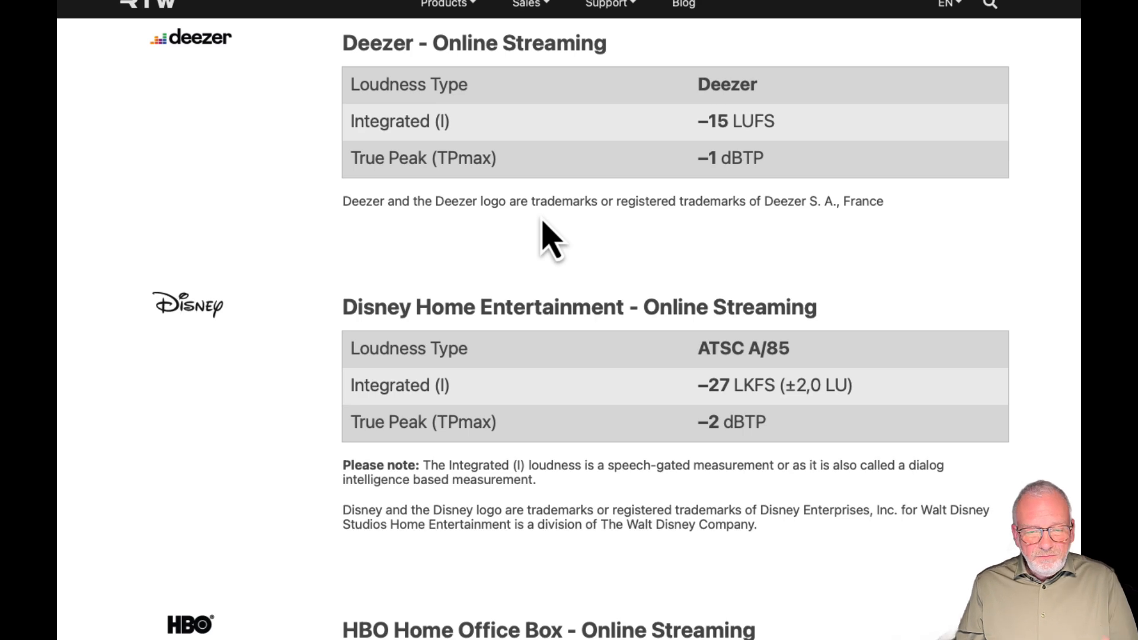
scroll(550, 240, down, 7)
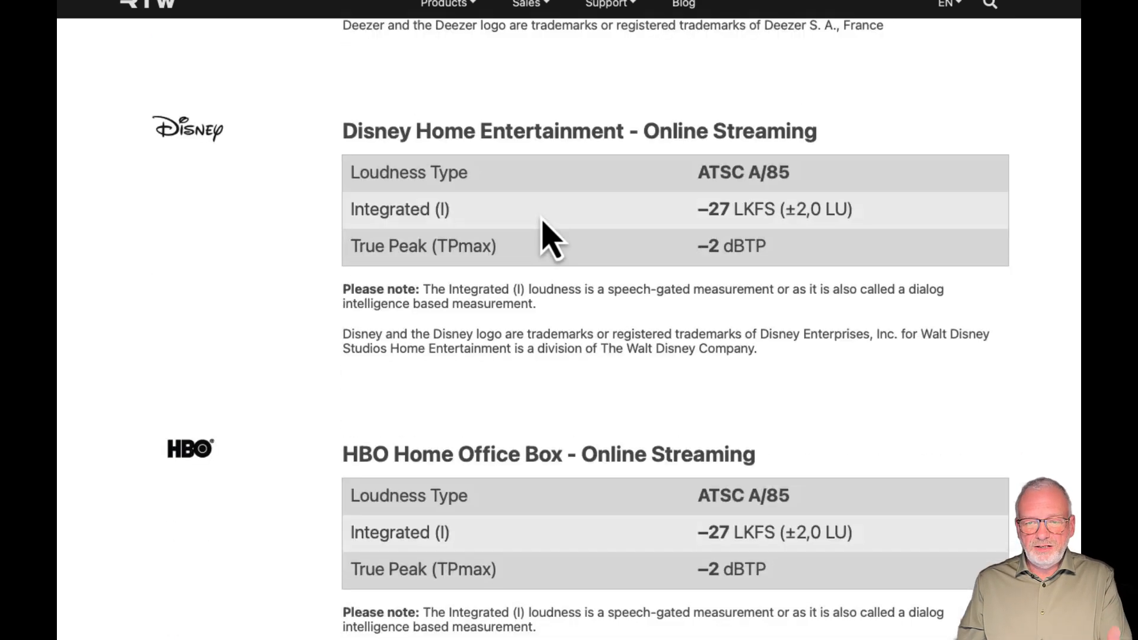
scroll(539, 214, down, 2)
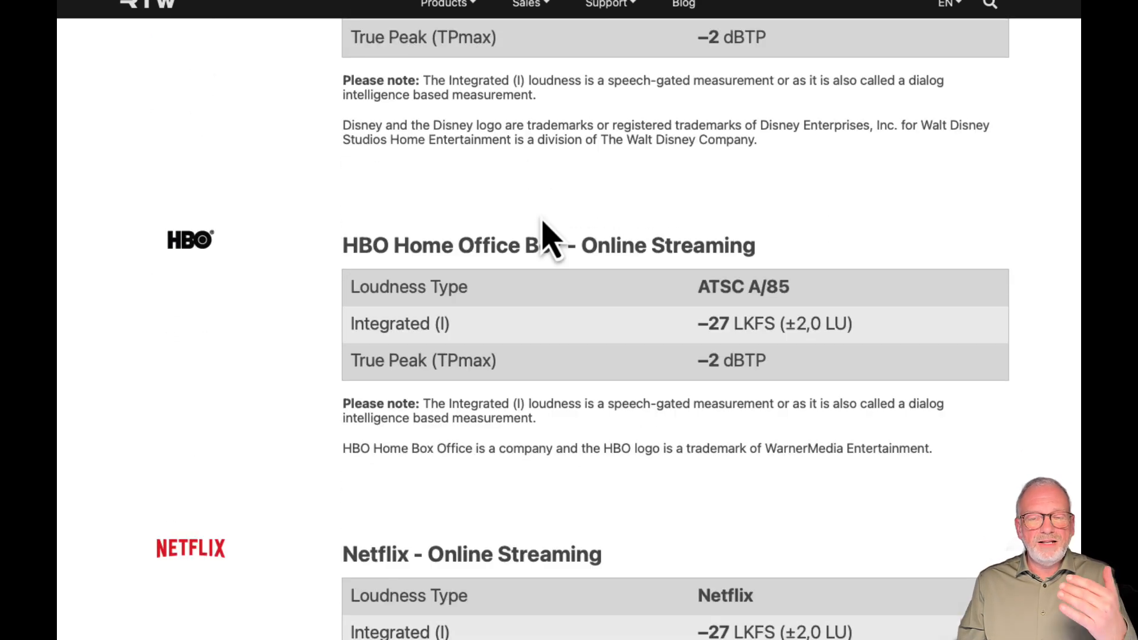
scroll(546, 234, down, 4)
scroll(550, 237, down, 3)
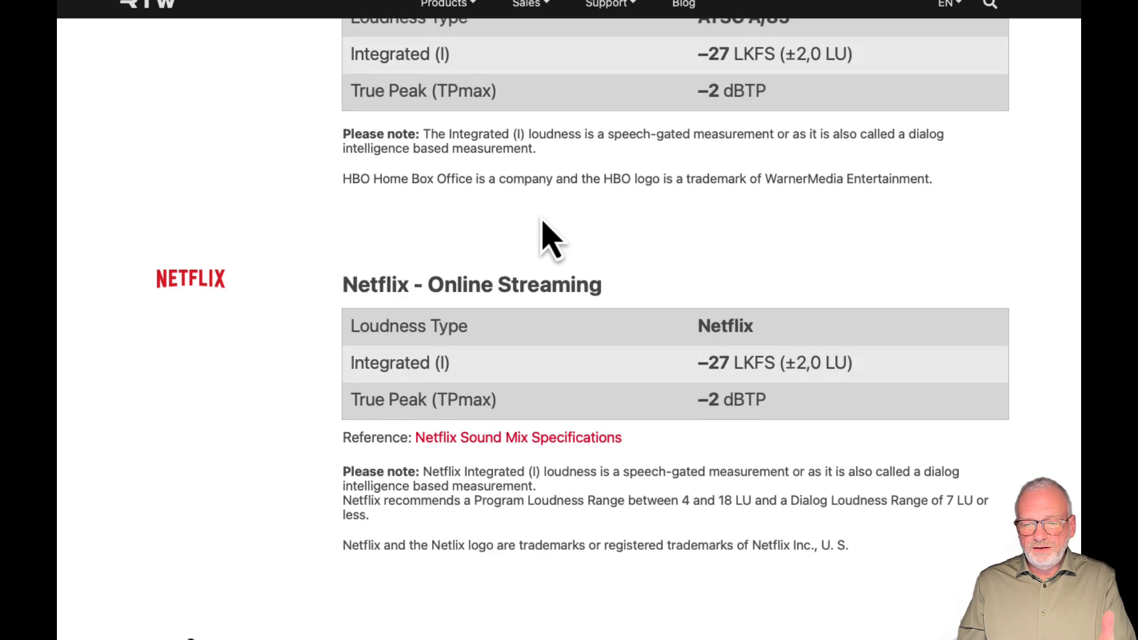
Read through the remaining streaming loudness targets from Netflix to Snapchat Ads and the Spotify entries
scroll(550, 237, down, 12)
scroll(544, 225, down, 4)
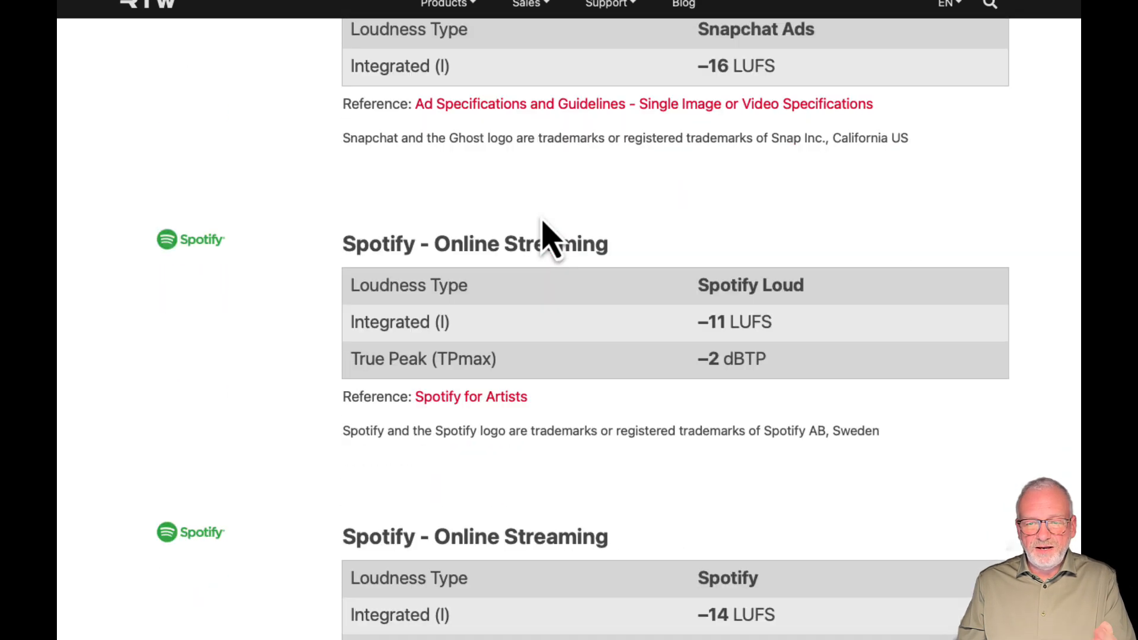
scroll(541, 237, up, 20)
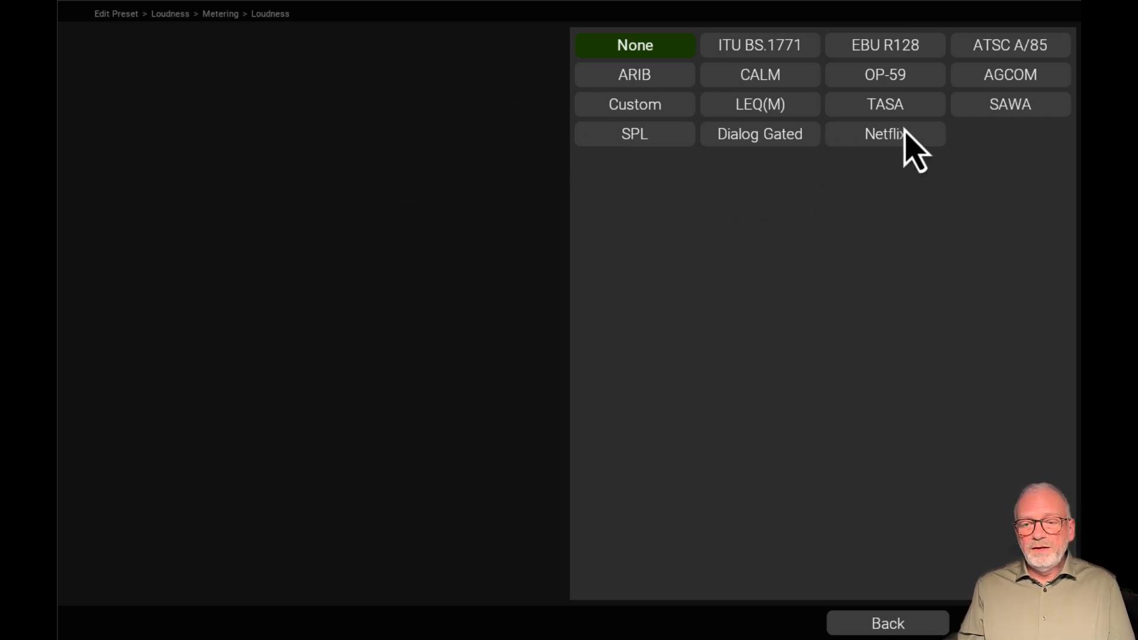
Check the Metering application's available instruments with loudness type None and return to the Loudness preset overview
click(911, 625)
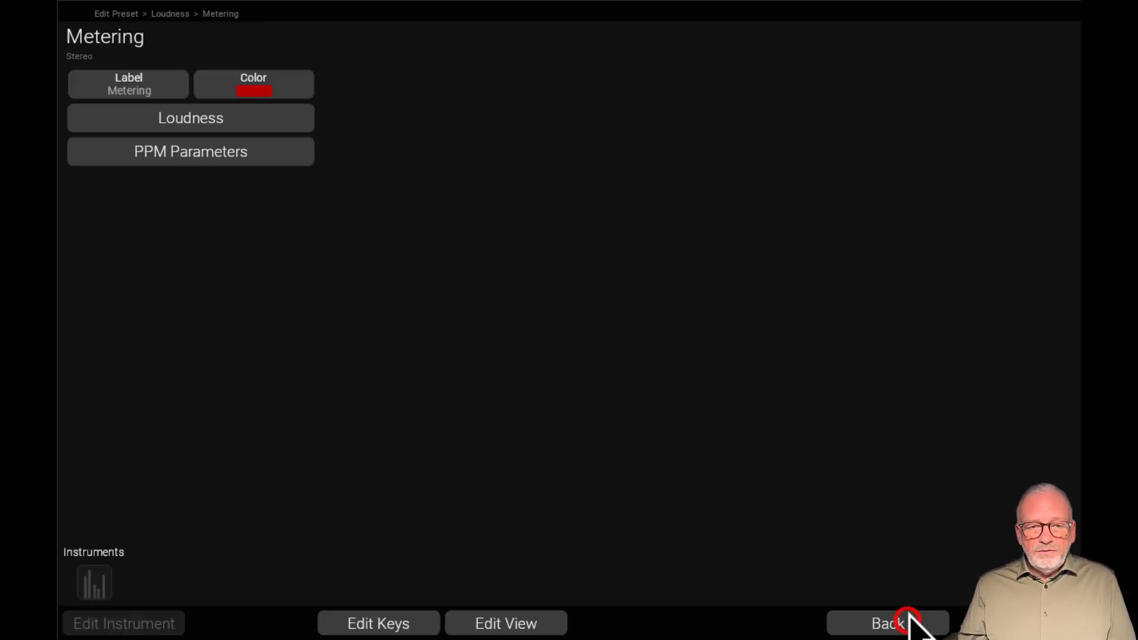
click(287, 126)
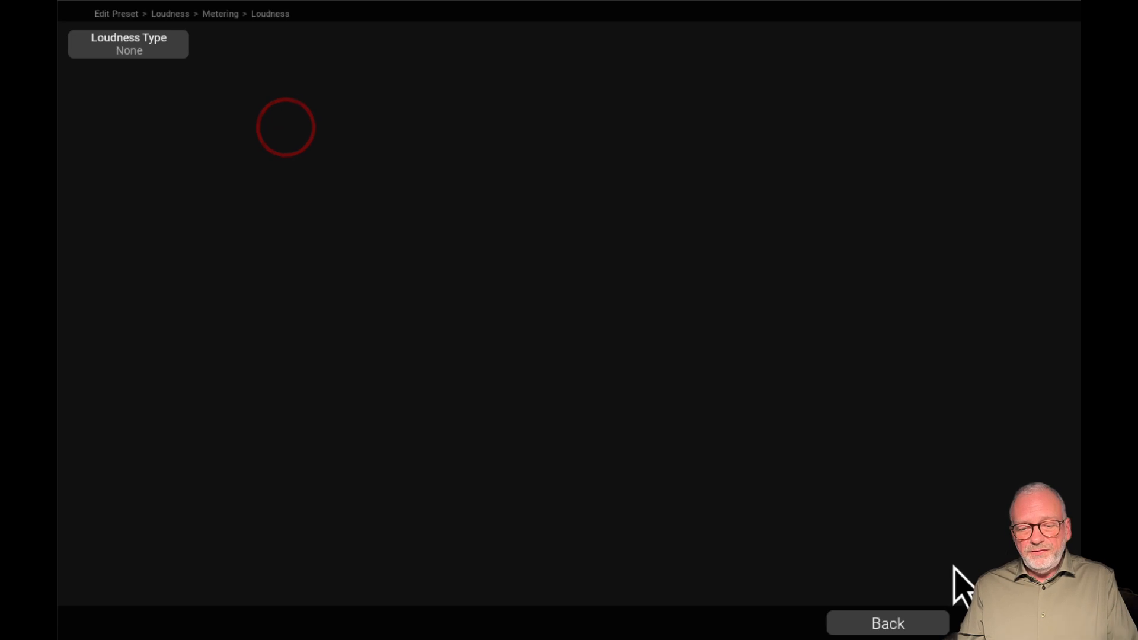
click(909, 623)
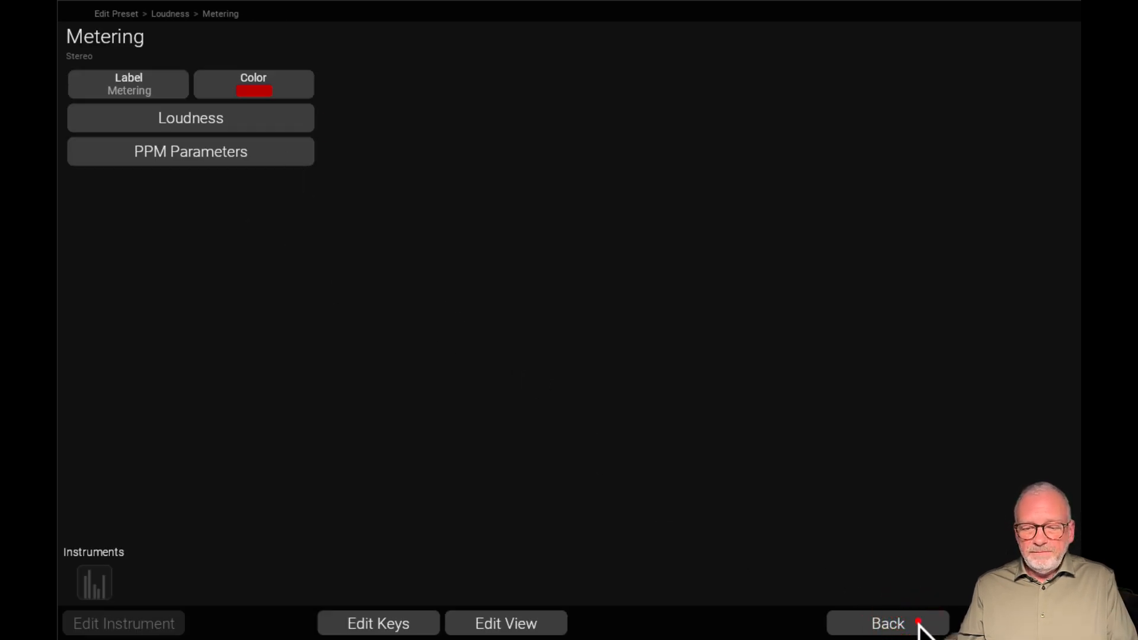
click(919, 623)
Edit the Metering application and set its loudness type to EBU R128
click(153, 474)
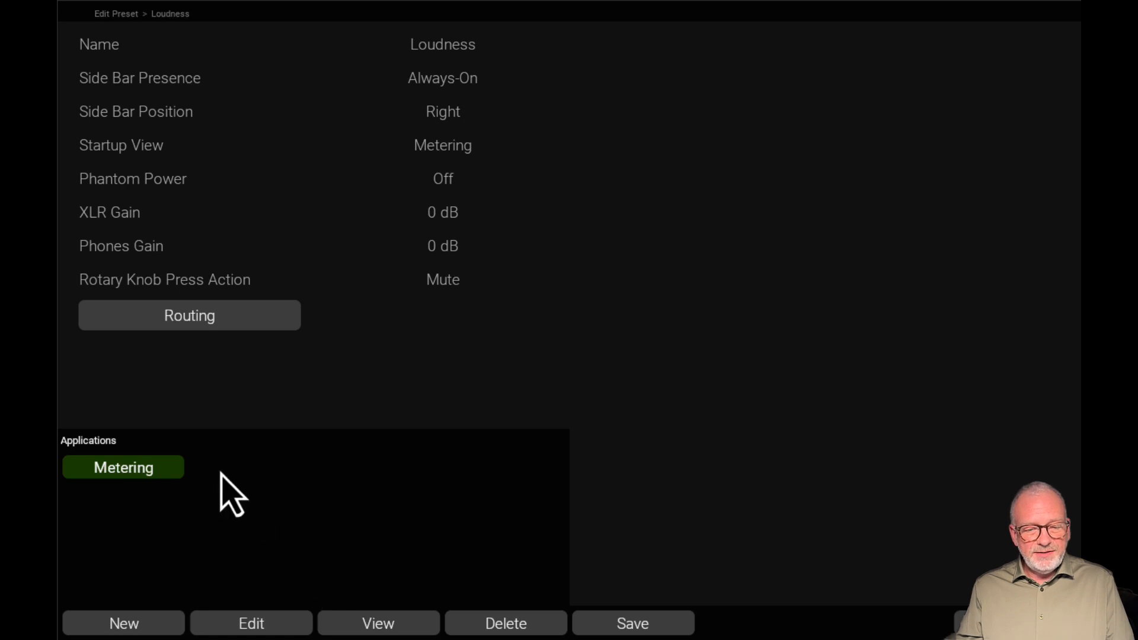
click(283, 620)
click(185, 114)
click(172, 50)
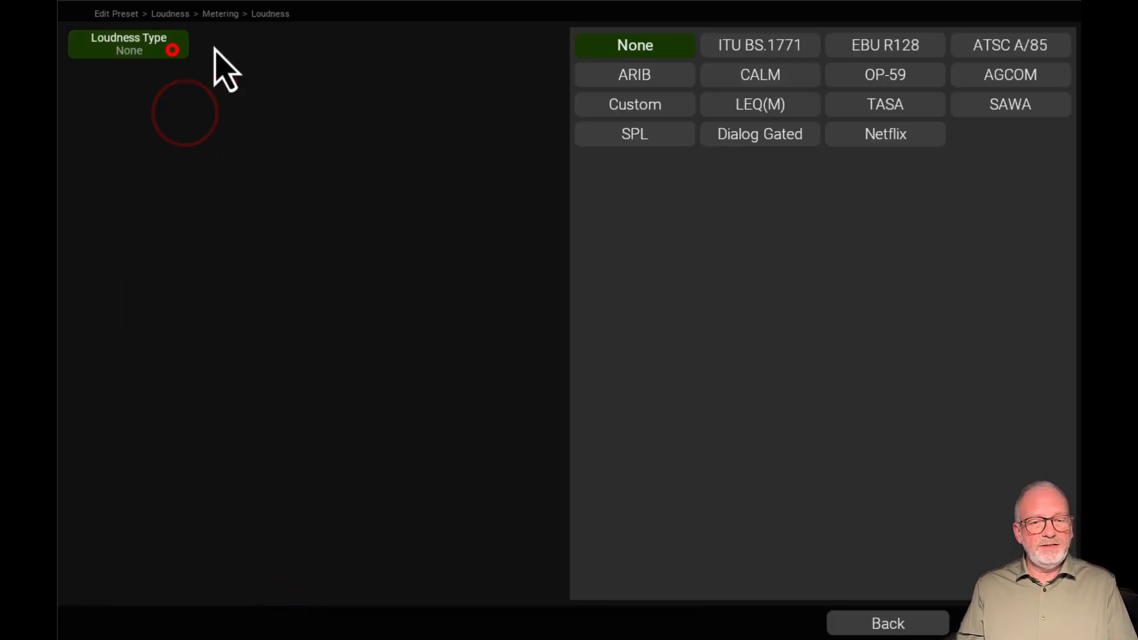
click(759, 43)
click(906, 76)
click(912, 53)
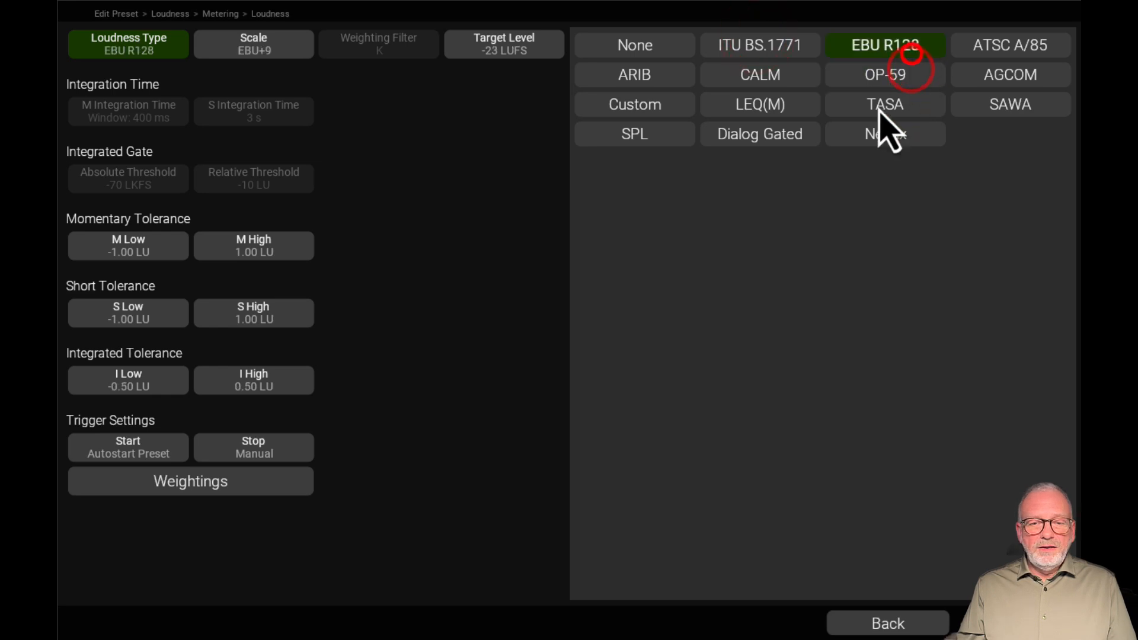
click(876, 630)
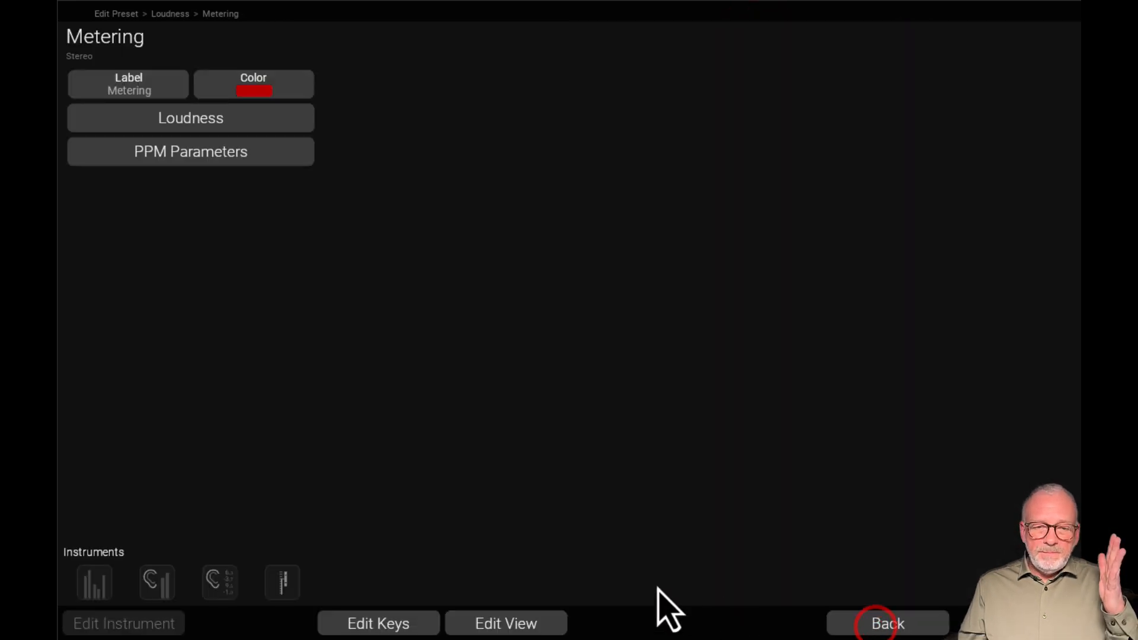
Lay out the stereo PPM, a full-height M/S/I loudness bargraph and the numeric loudness readout side by side in the preset view
click(500, 622)
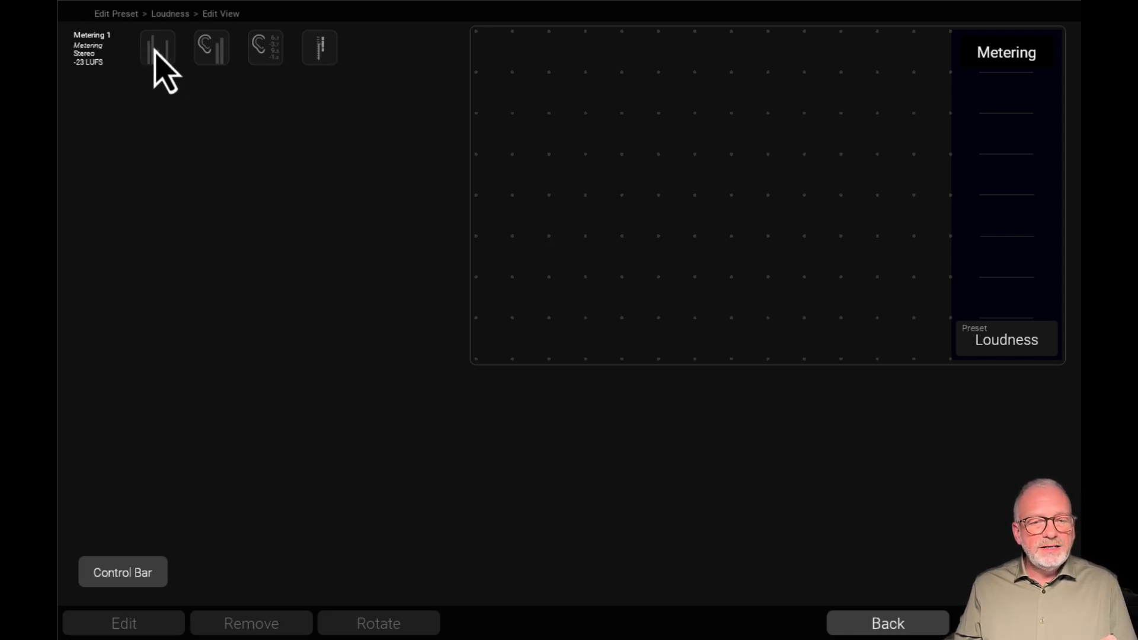
drag(154, 51, 618, 385)
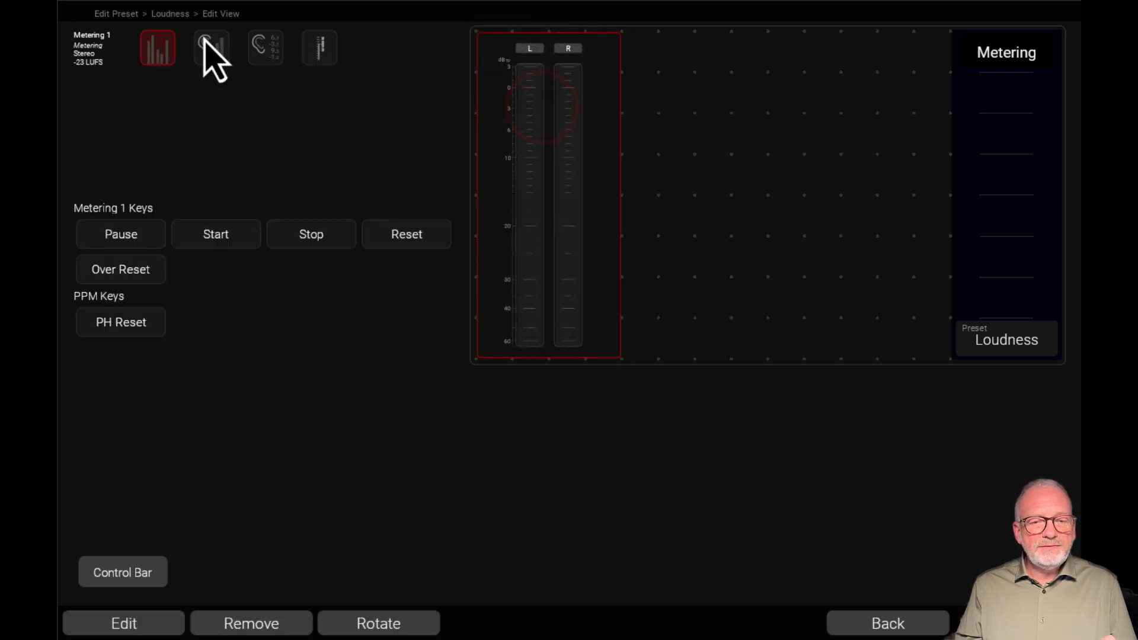
drag(207, 43, 671, 73)
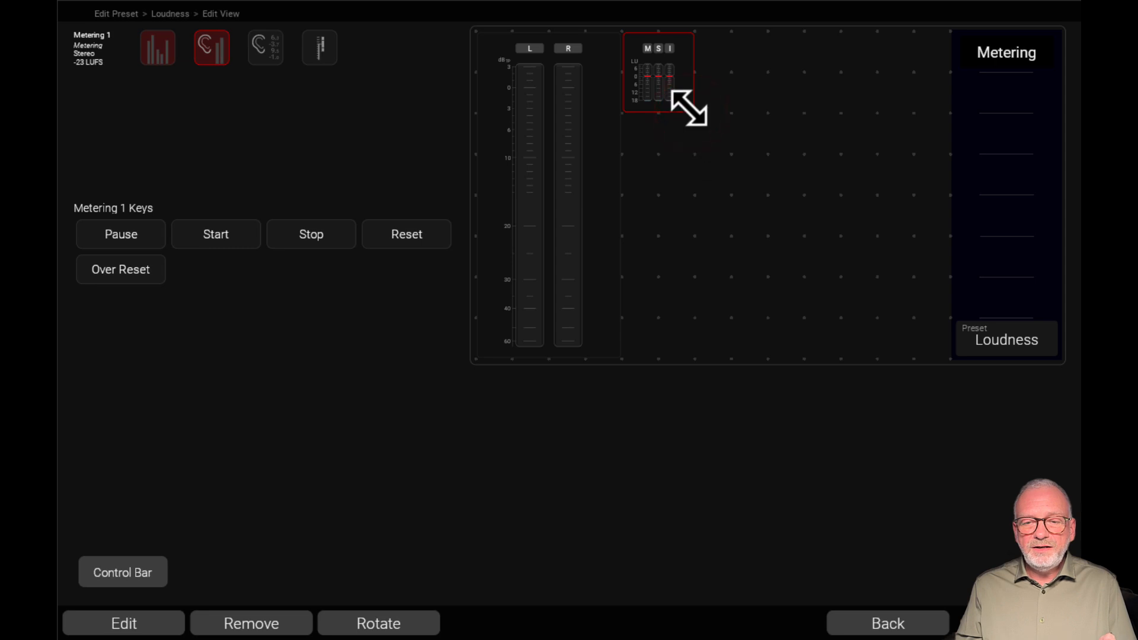
drag(689, 108, 733, 360)
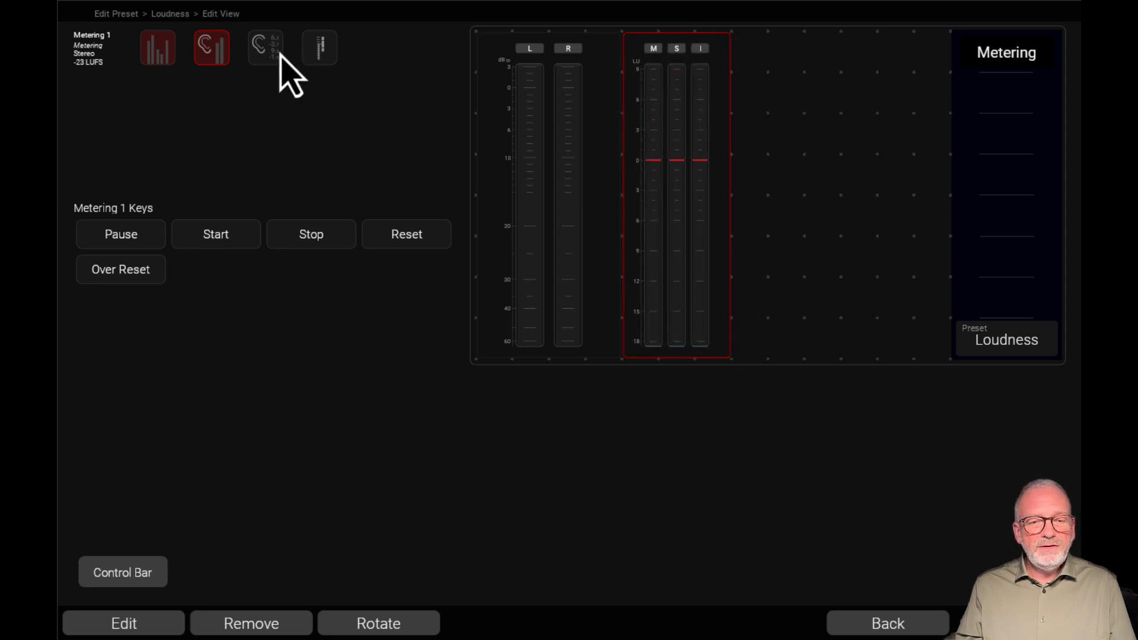
drag(264, 56, 873, 112)
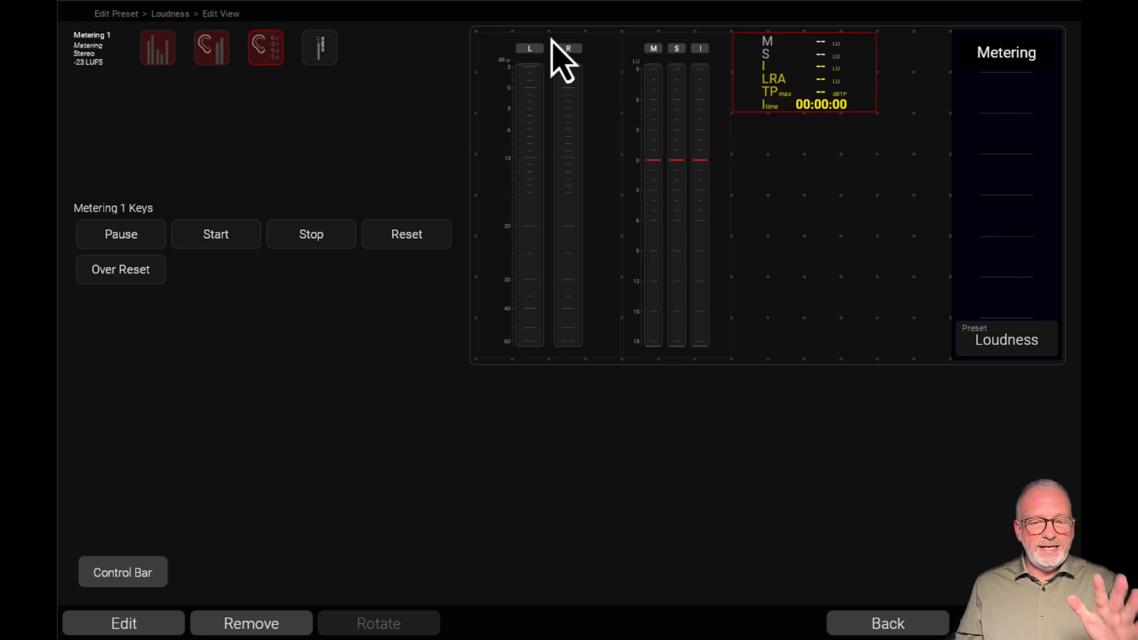
click(901, 628)
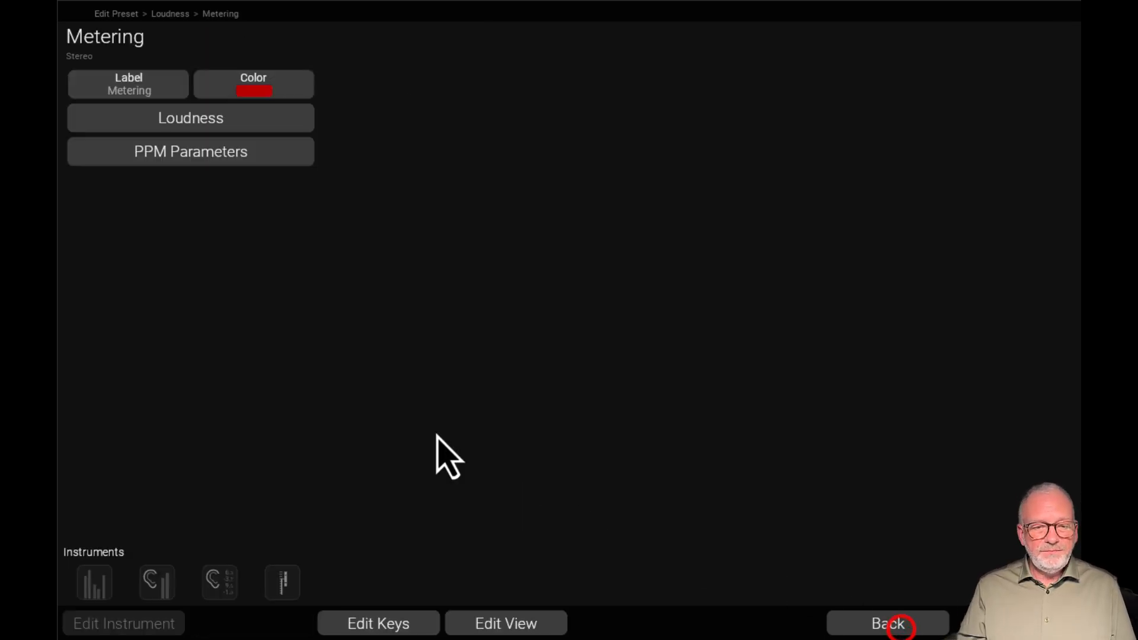
Change the Metering application's loudness type to Netflix
click(269, 120)
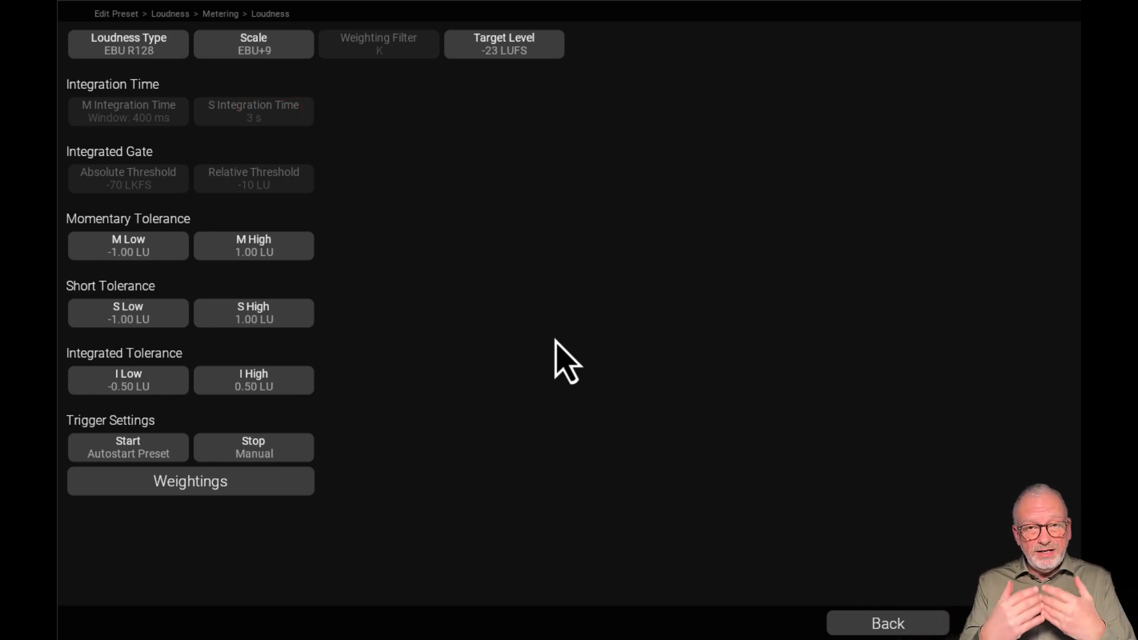
click(170, 48)
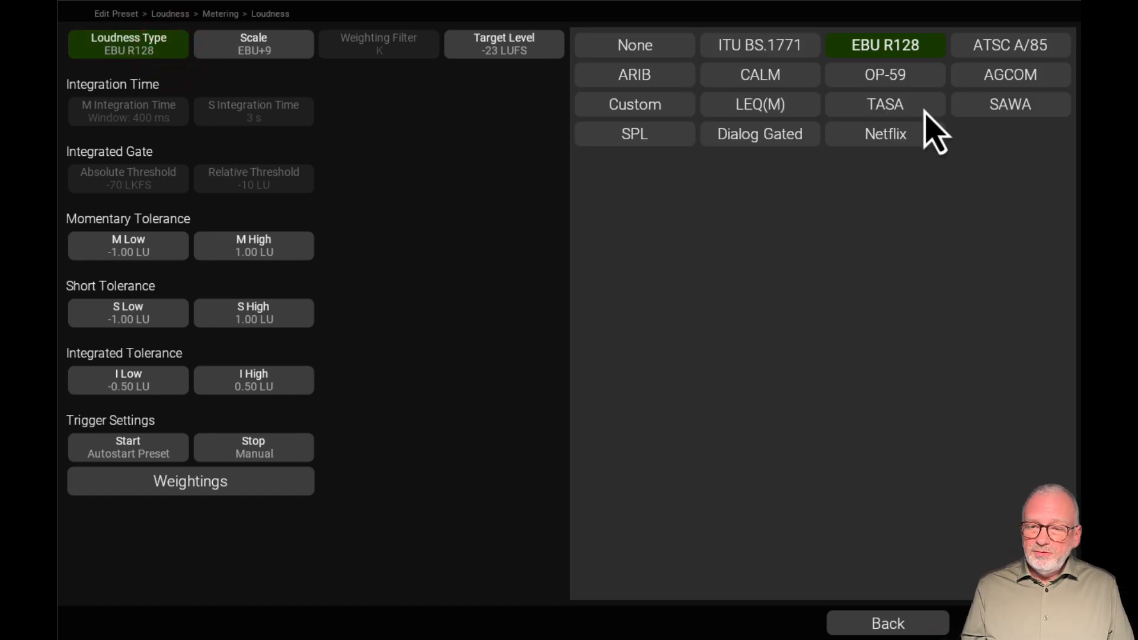
click(860, 136)
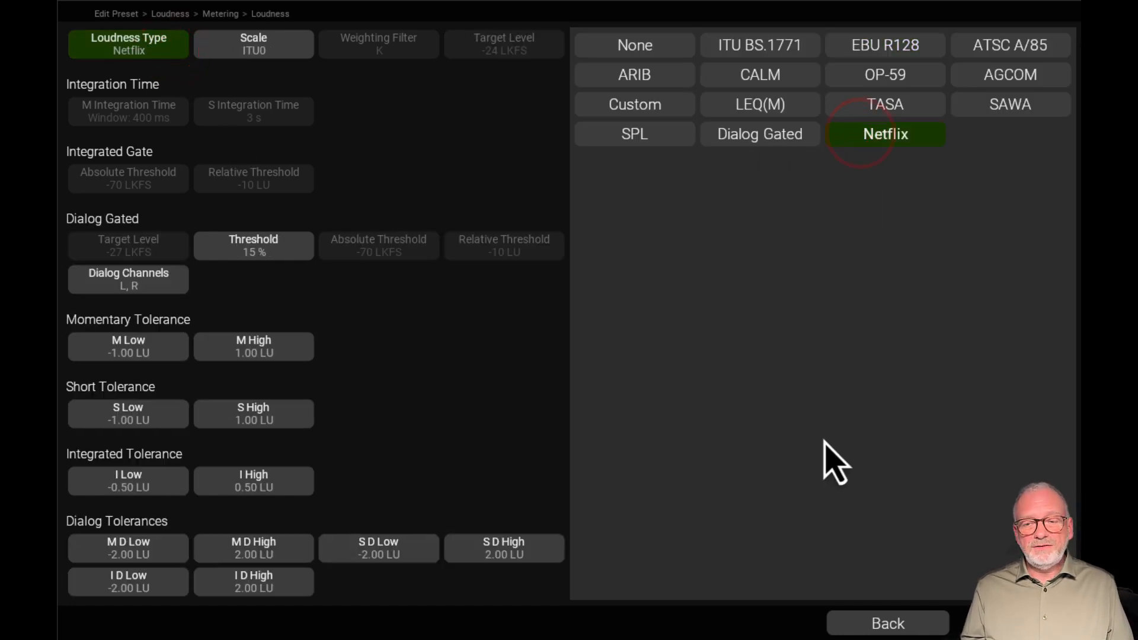
click(877, 625)
Add a compact dialog loudness bargraph below the numeric readout in the view, and place the dialog indicator between them
click(530, 620)
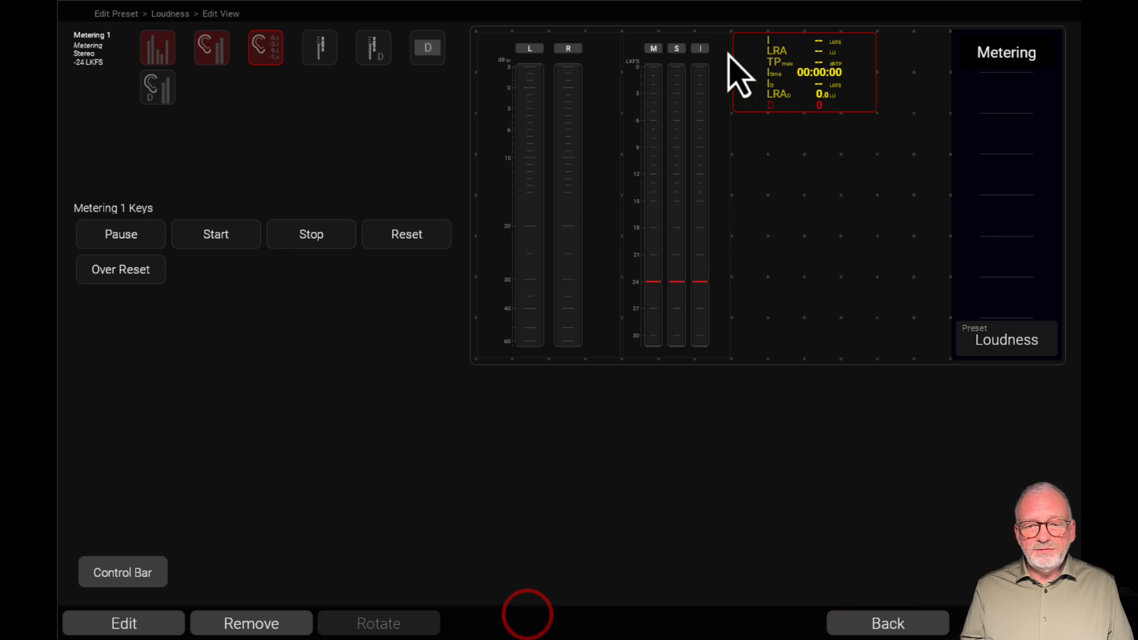
click(378, 51)
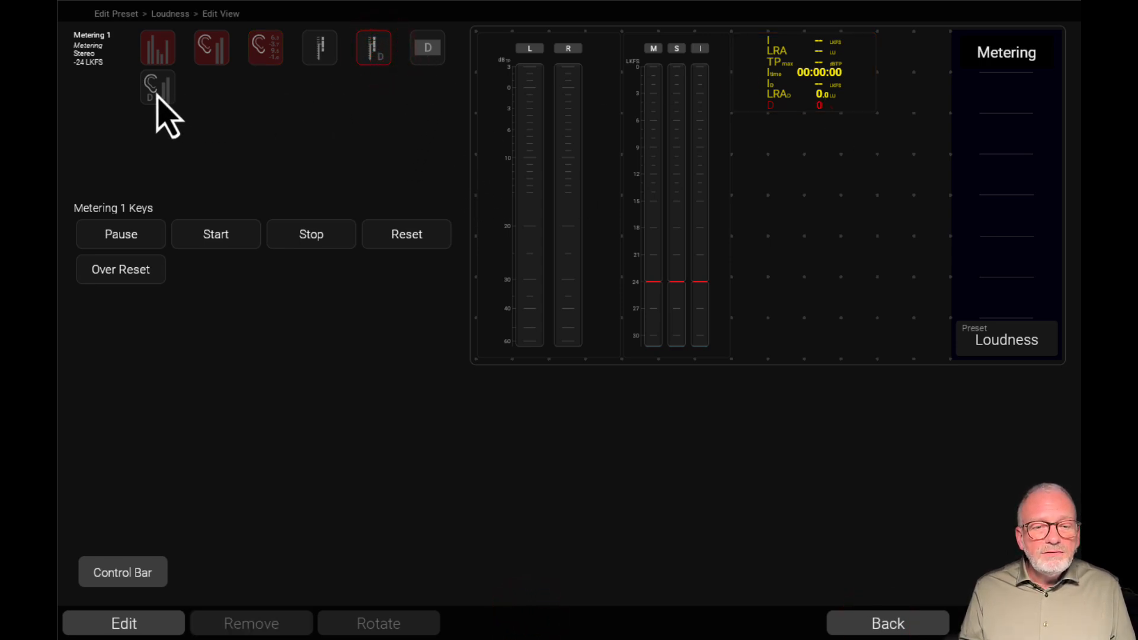
drag(155, 90, 840, 399)
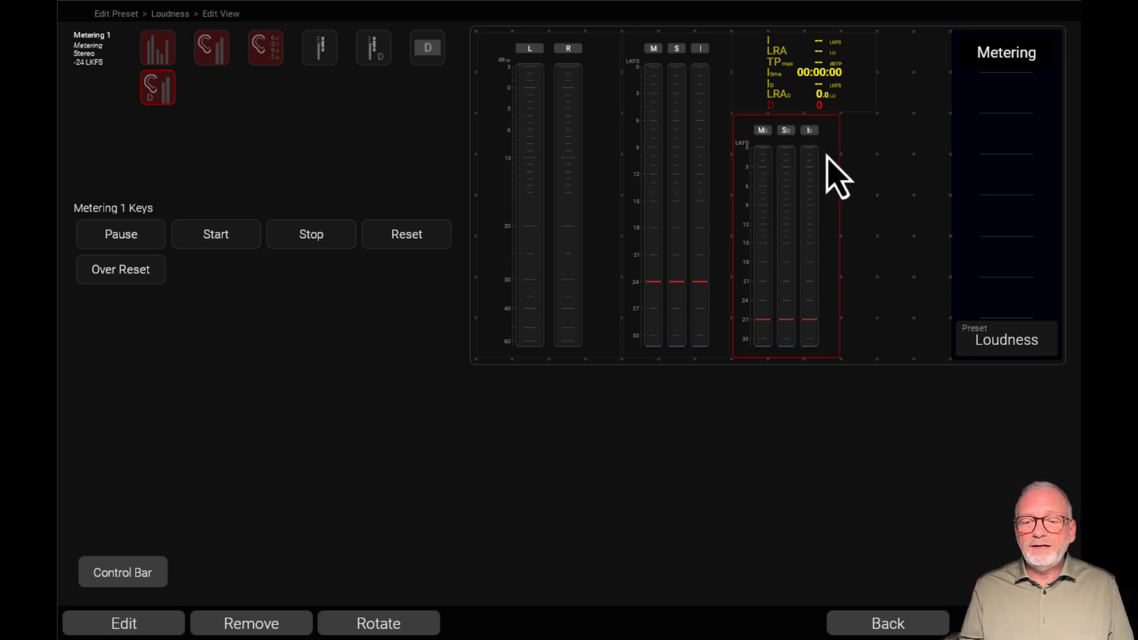
drag(784, 119, 783, 248)
drag(787, 290, 830, 302)
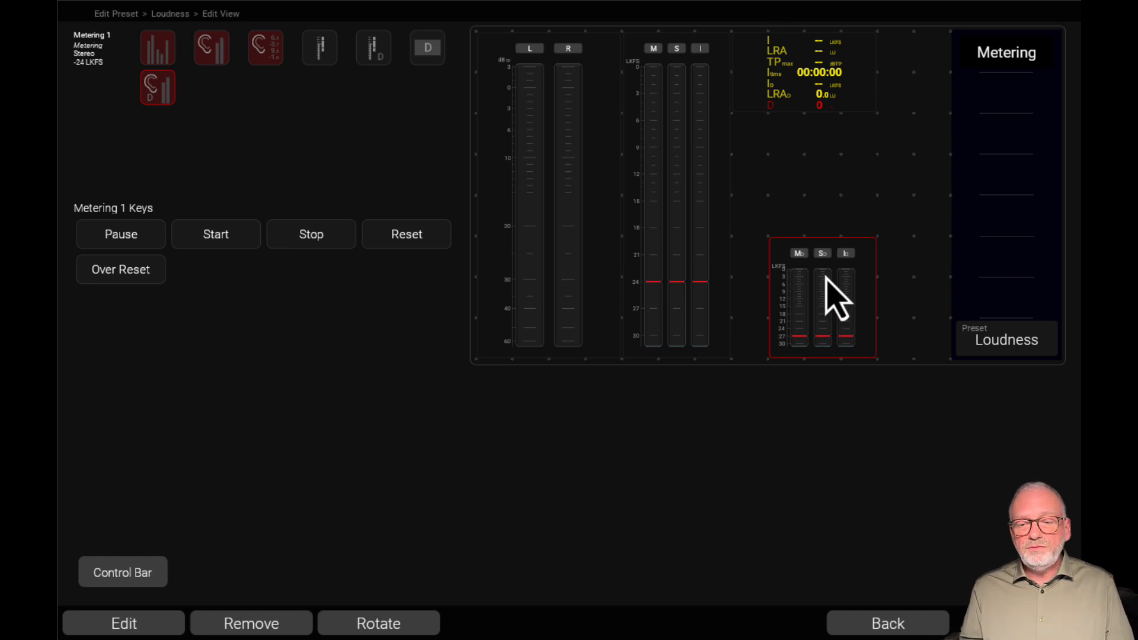
mouse_move(429, 45)
mouse_down()
mouse_move(446, 71)
mouse_move(759, 173)
mouse_move(771, 155)
mouse_move(983, 244)
mouse_move(956, 229)
mouse_up()
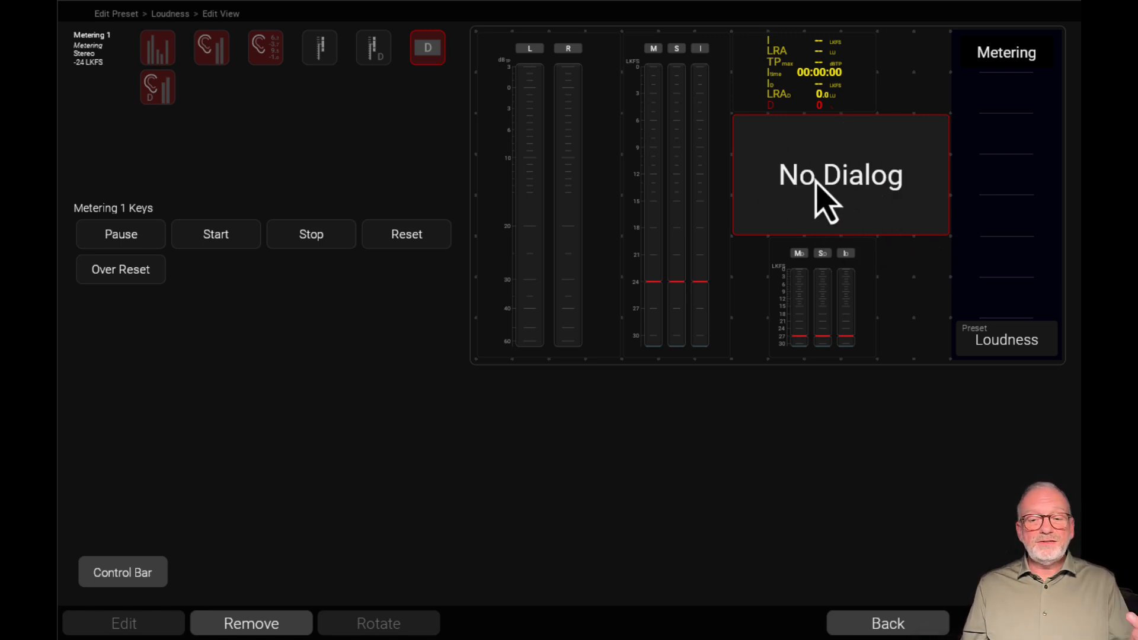
Remove the PPM, both loudness bargraphs and the numeric readout from the view, keeping only the dialog indicator
click(575, 102)
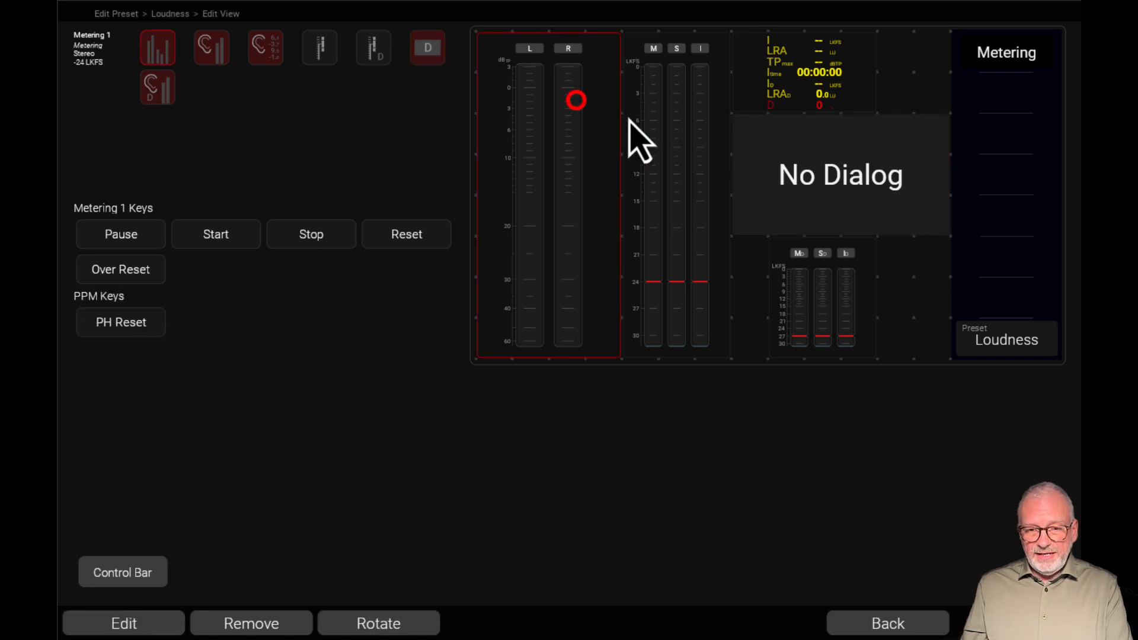
key(Delete)
click(688, 76)
key(Delete)
click(793, 59)
click(803, 266)
key(Delete)
click(801, 58)
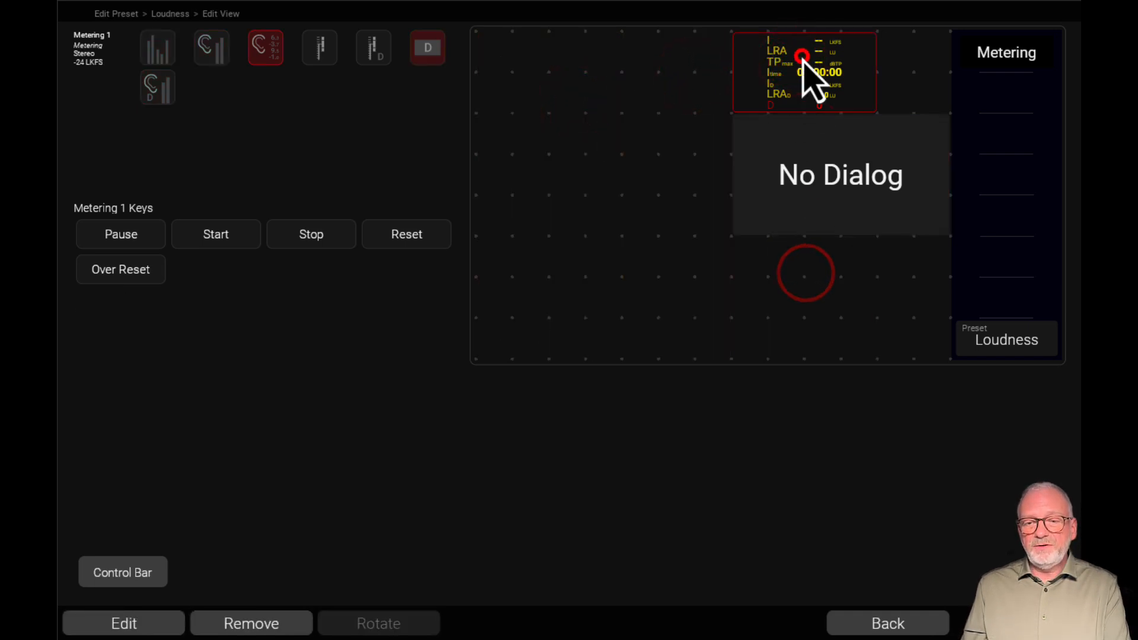
key(Delete)
Try the dialog indicator at full-view size and as a narrow strip, and place it in the side bar as a three-slot block
drag(790, 172, 983, 391)
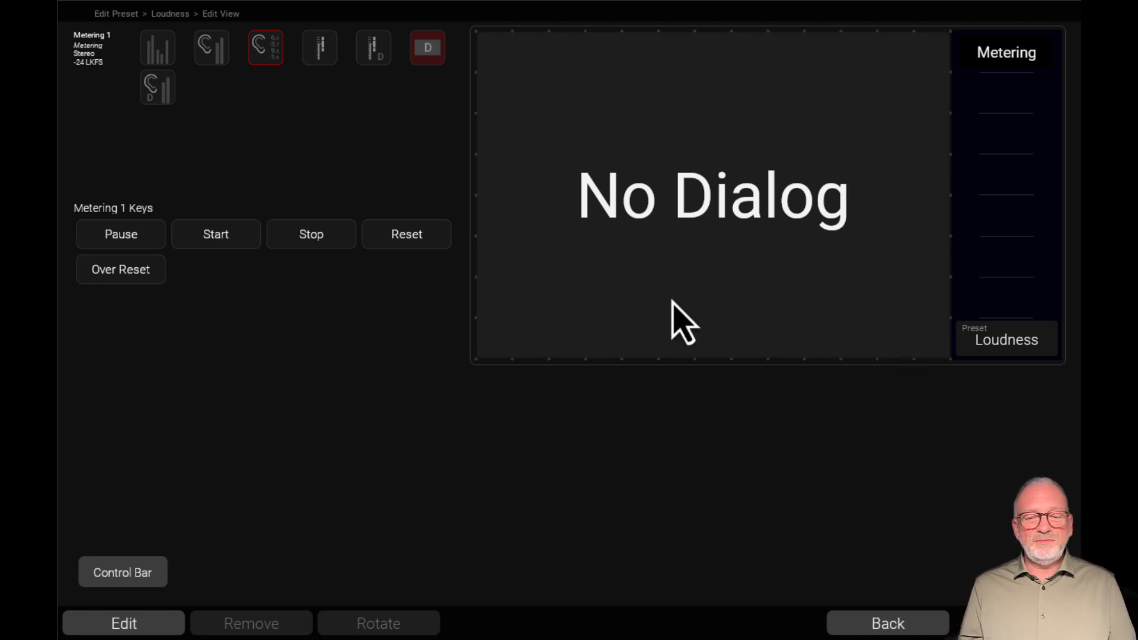
click(867, 289)
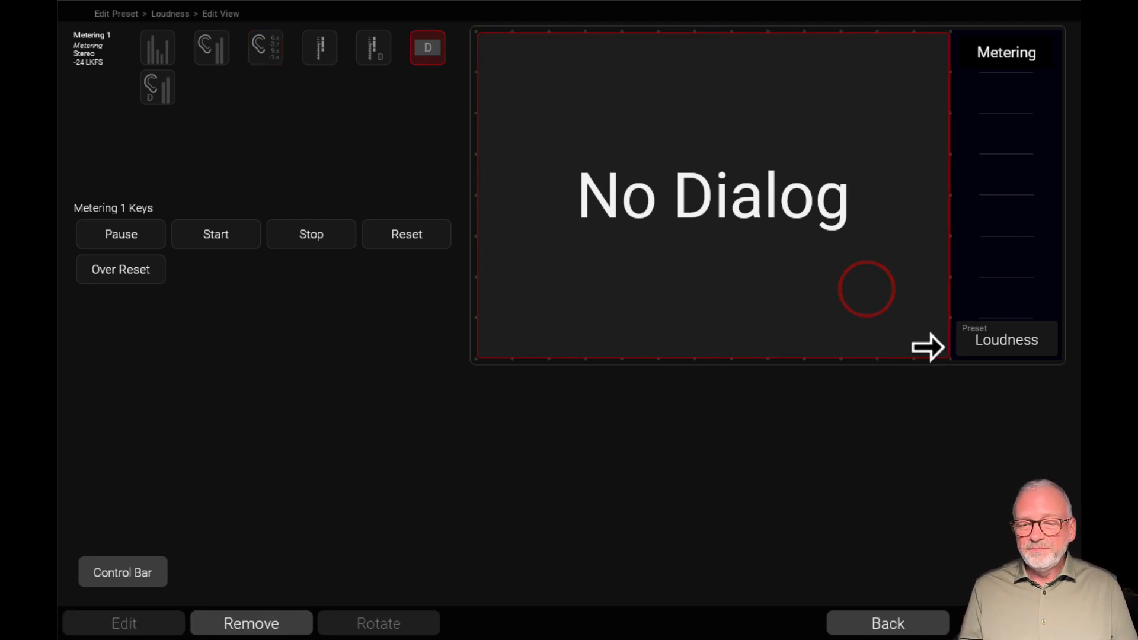
drag(941, 356, 640, 65)
mouse_move(799, 318)
mouse_down()
mouse_move(704, 114)
mouse_move(713, 77)
mouse_move(767, 305)
mouse_move(794, 338)
mouse_up()
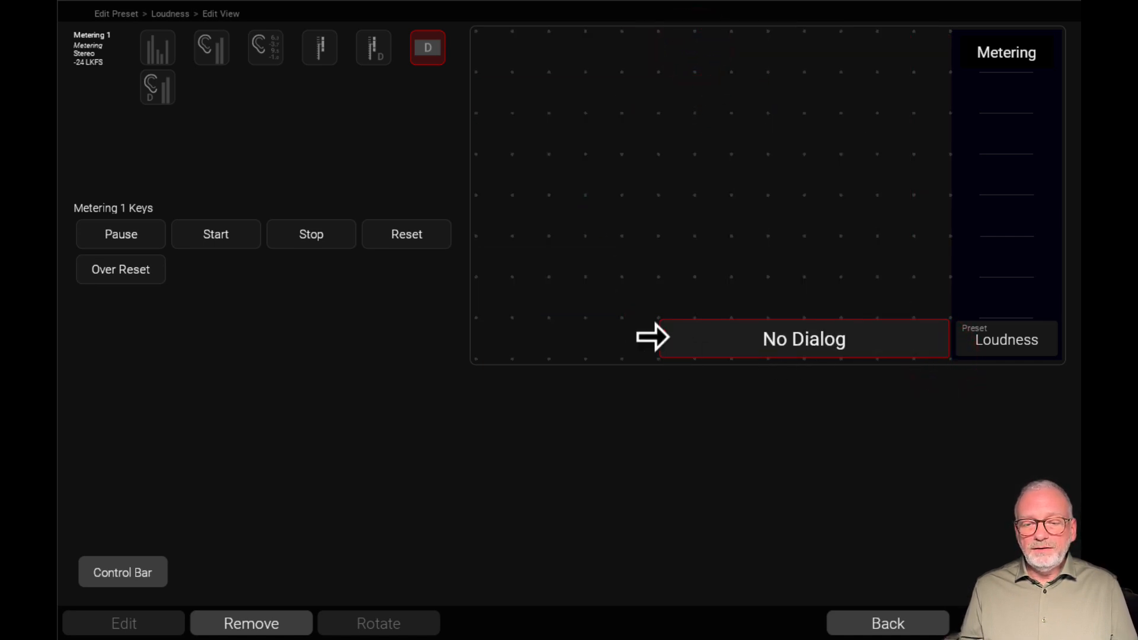
drag(655, 337, 1008, 117)
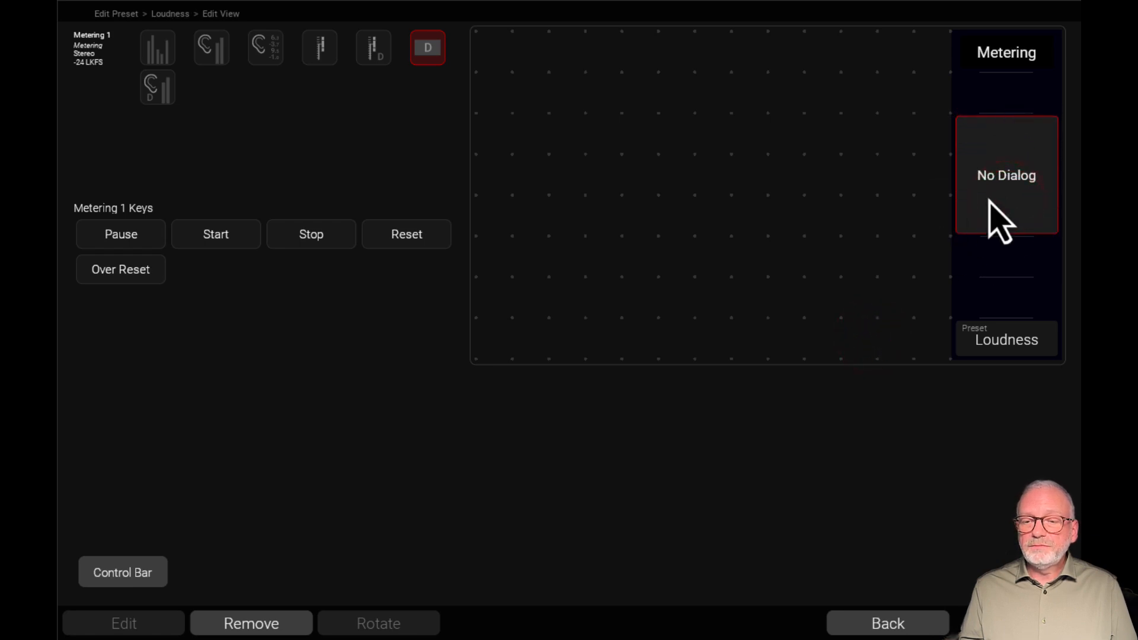
click(988, 197)
click(869, 218)
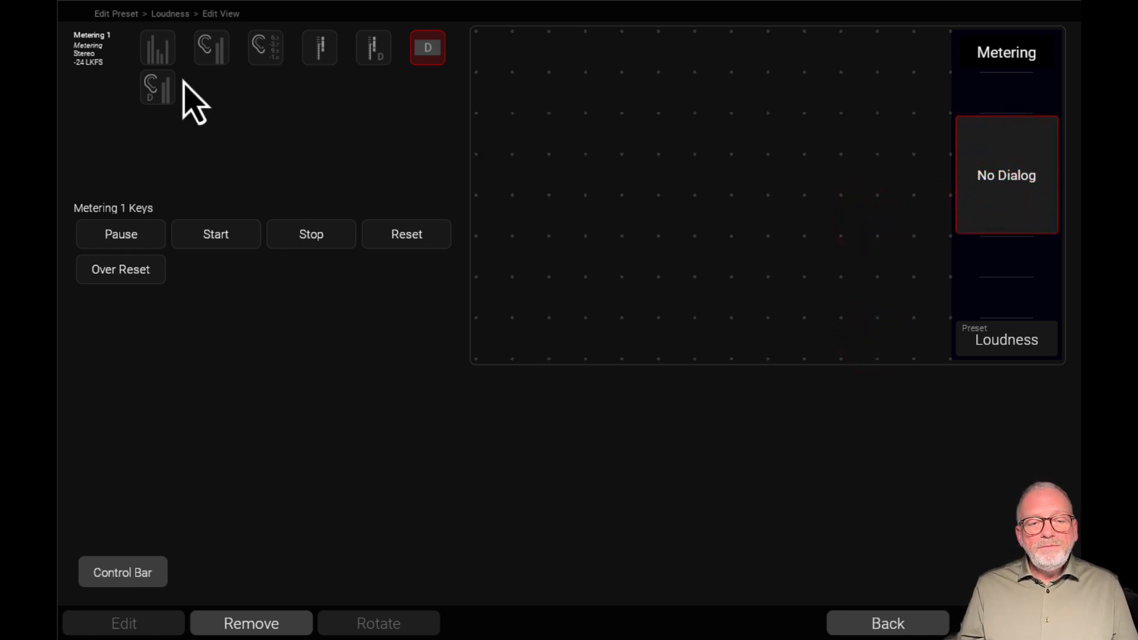
Place the dialog loudness bargraph and the numeric loudness readout at full height in the view
drag(163, 90, 582, 360)
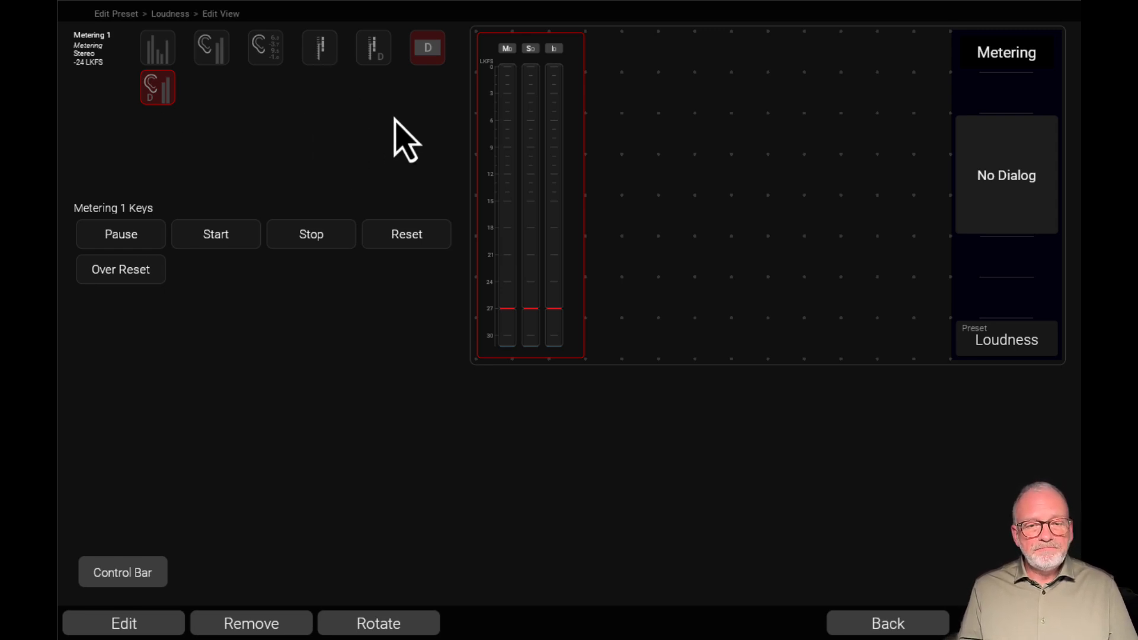
drag(264, 44, 836, 372)
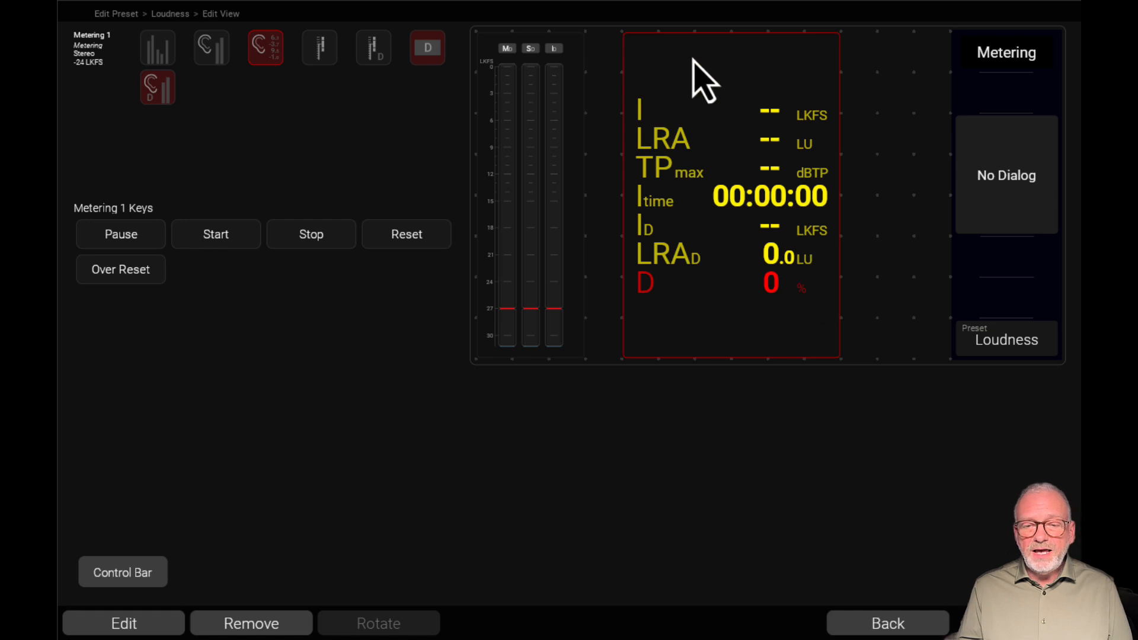
Add the M, S, M Max, S Max and S Dialog readouts to the loudness numeric instrument
click(725, 109)
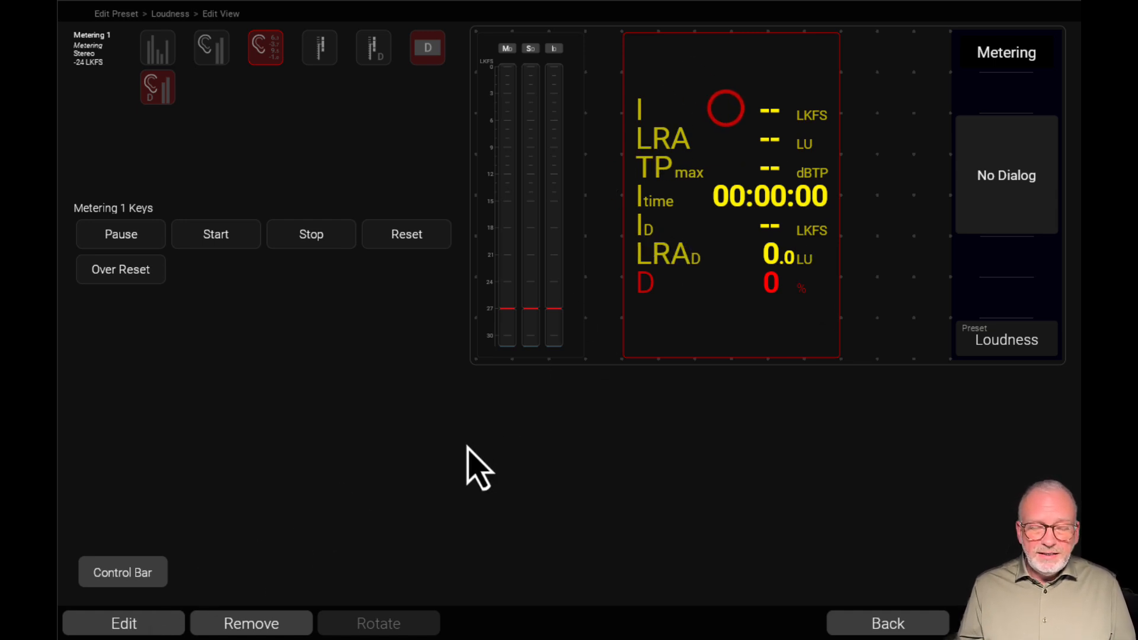
click(158, 630)
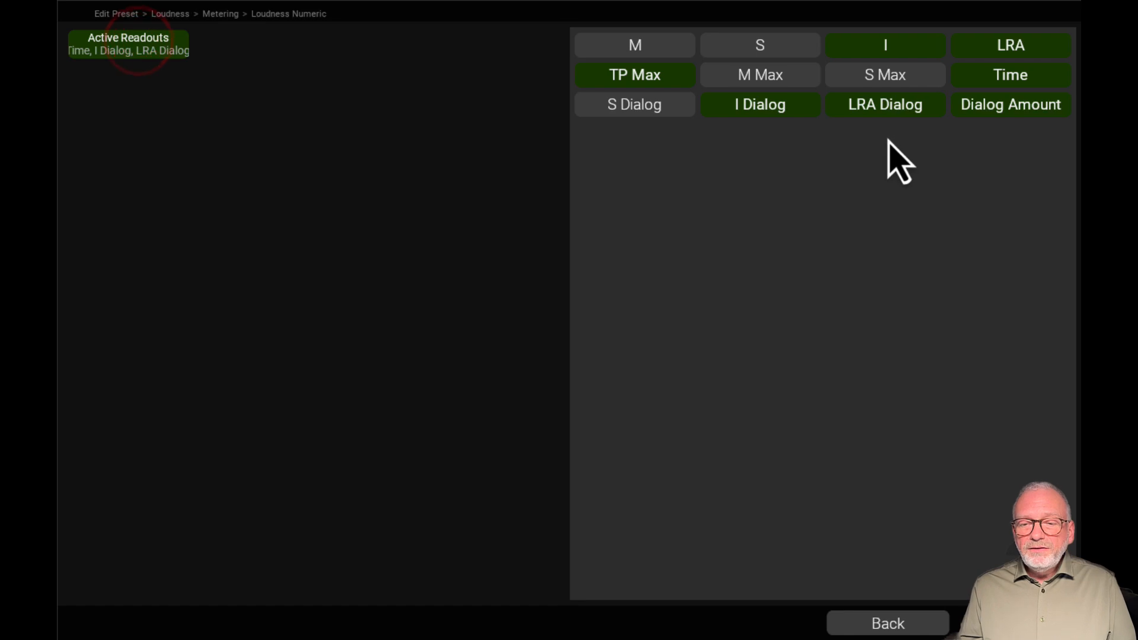
click(674, 37)
click(760, 47)
click(778, 83)
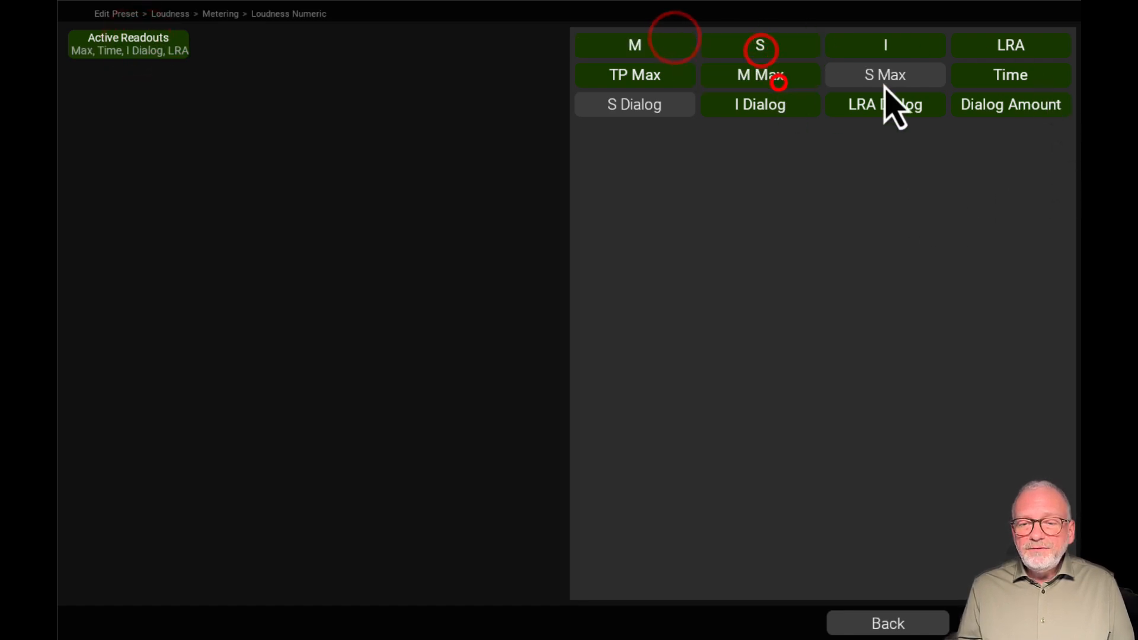
click(886, 82)
click(656, 110)
click(889, 629)
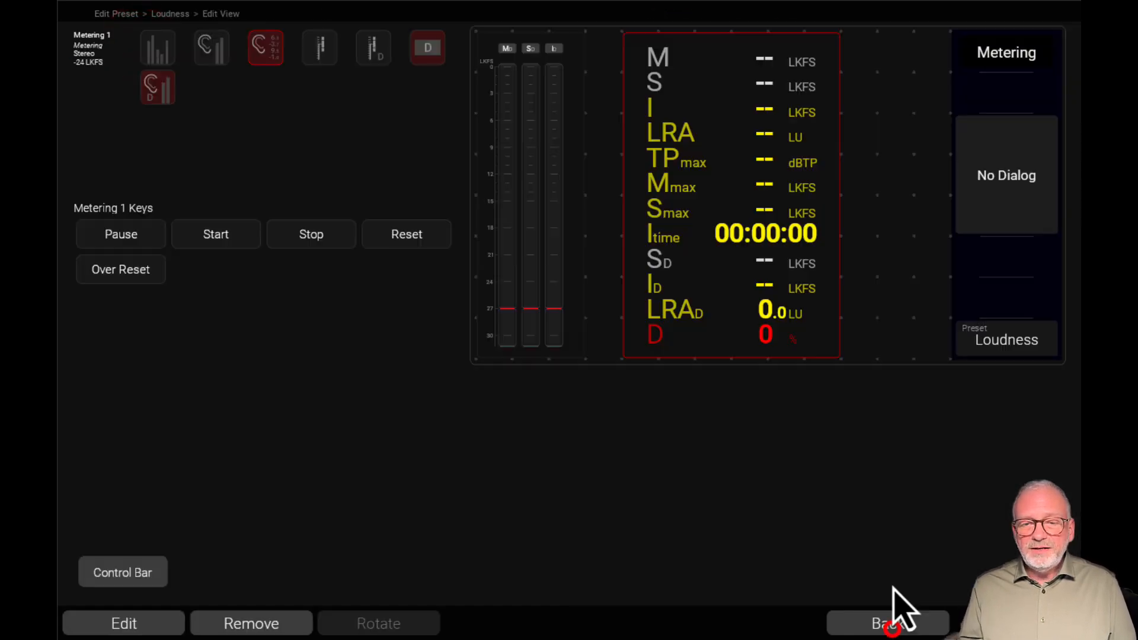
click(809, 403)
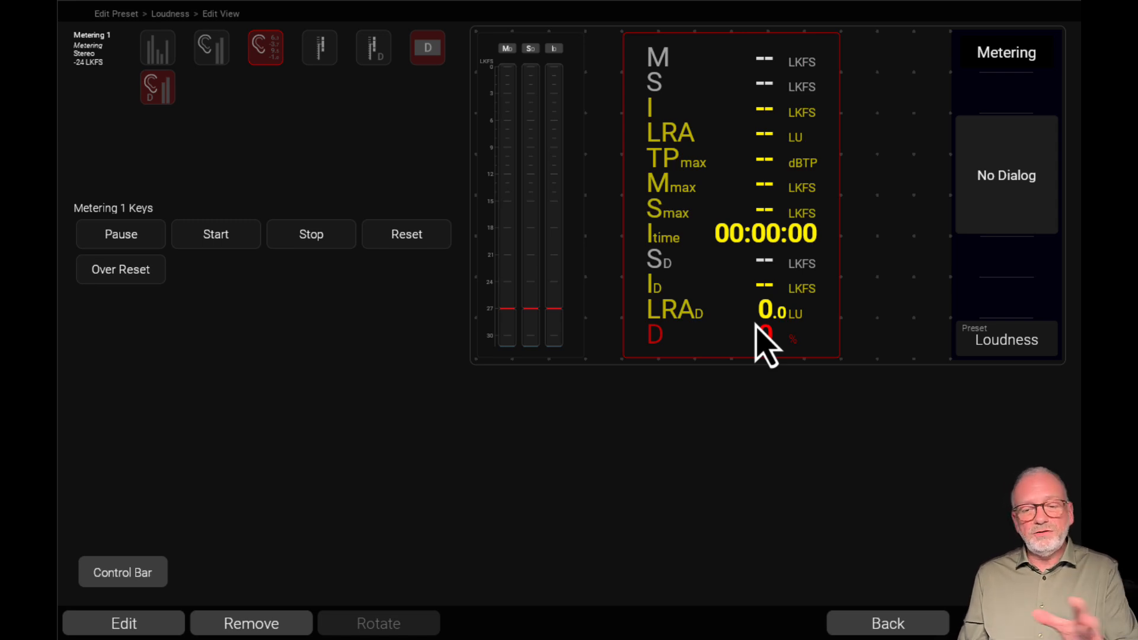
Turn off the TP Max, M Max, S Max, LRA, LRA Dialog and Dialog Amount readouts of the loudness numeric instrument
click(143, 626)
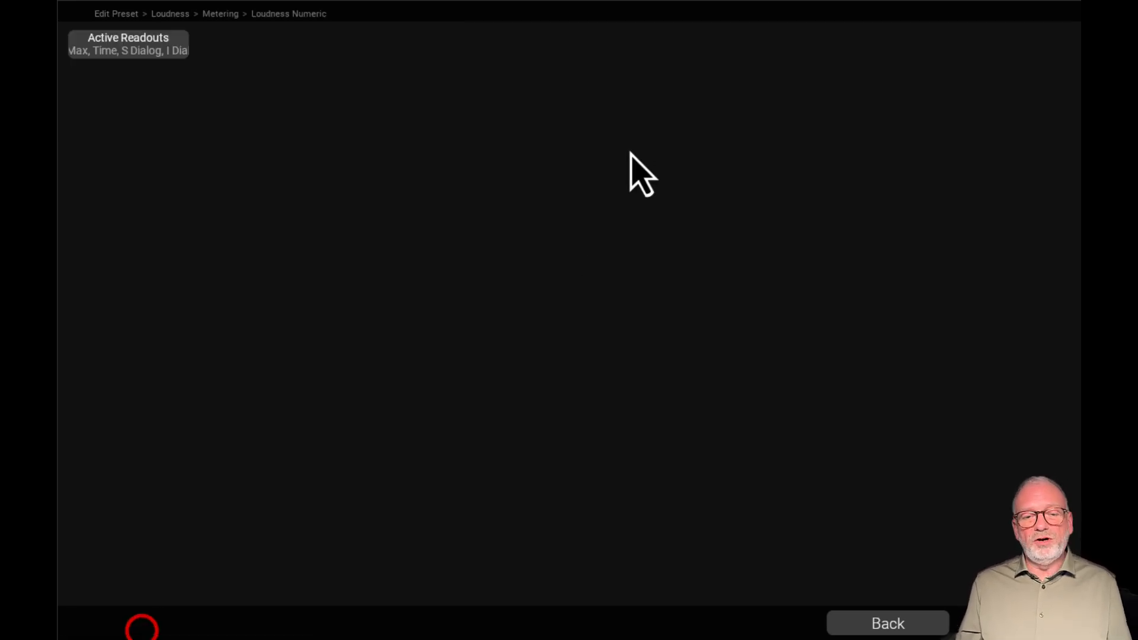
click(143, 41)
click(654, 76)
click(744, 77)
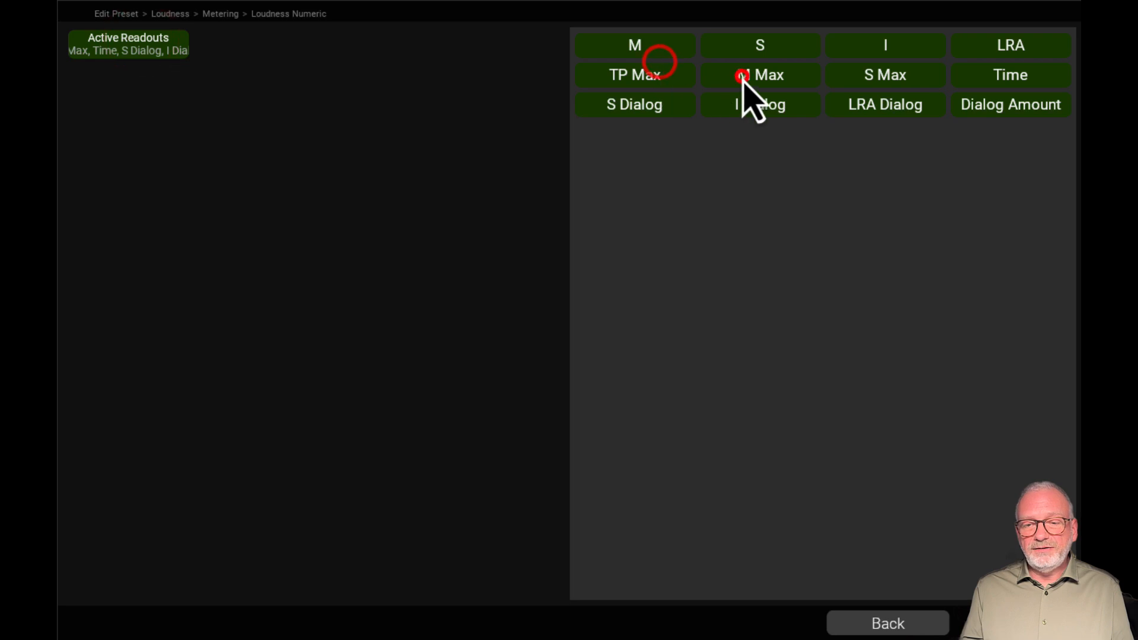
click(866, 83)
click(921, 103)
click(985, 108)
click(1001, 44)
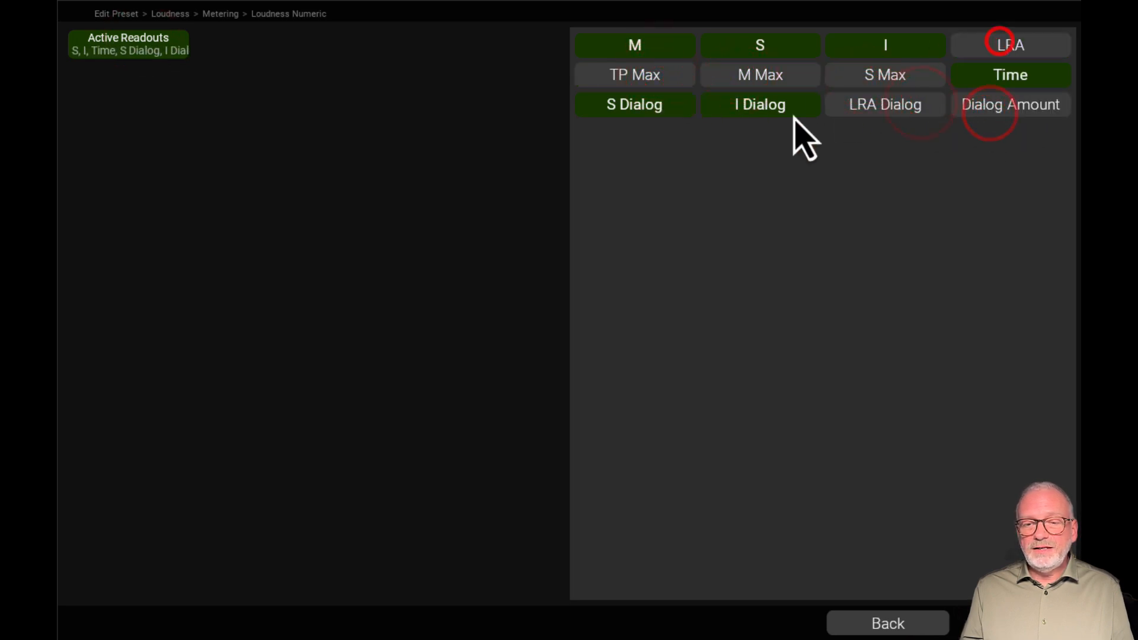
Leave only the I, Time and I Dialog readouts active, and shrink the numeric instrument to five by three grid cells
click(756, 105)
click(642, 106)
click(737, 39)
click(676, 44)
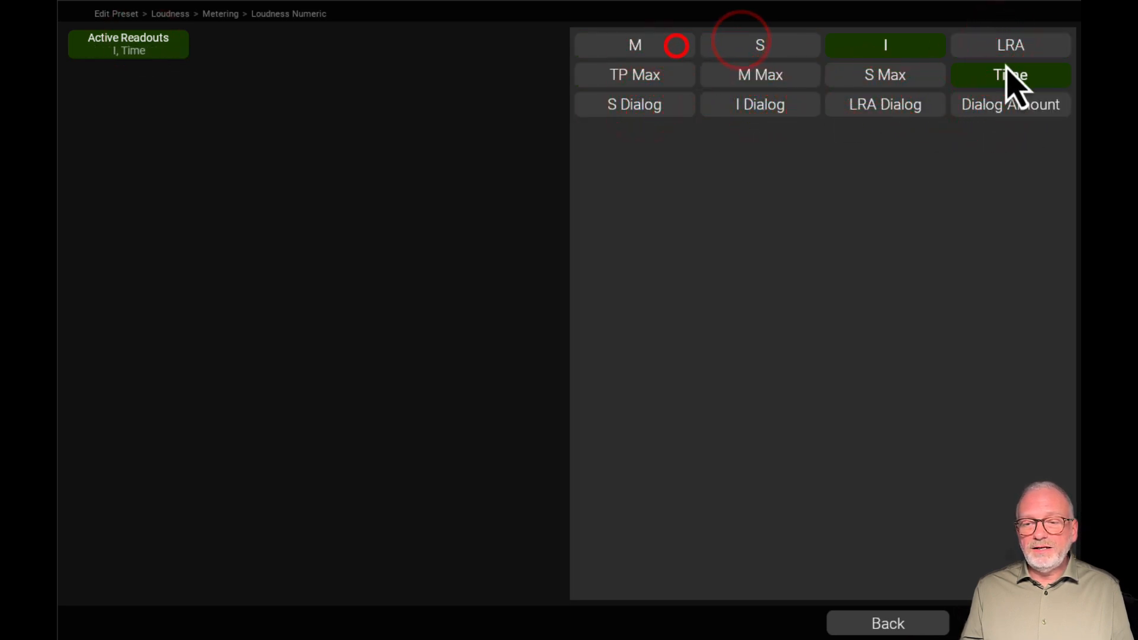
click(762, 107)
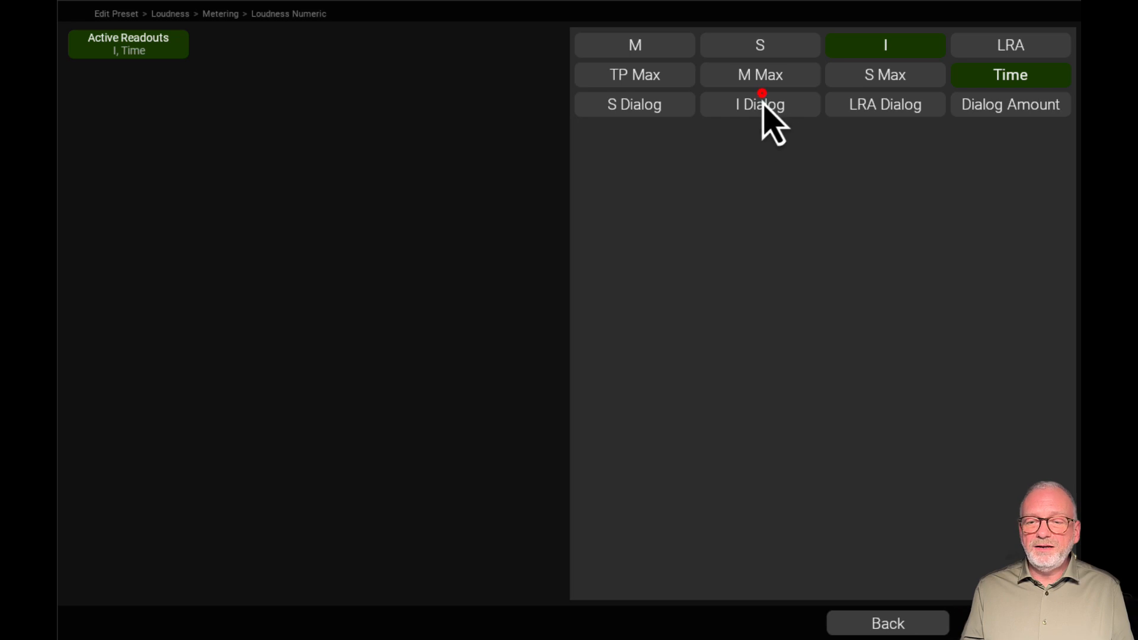
click(911, 623)
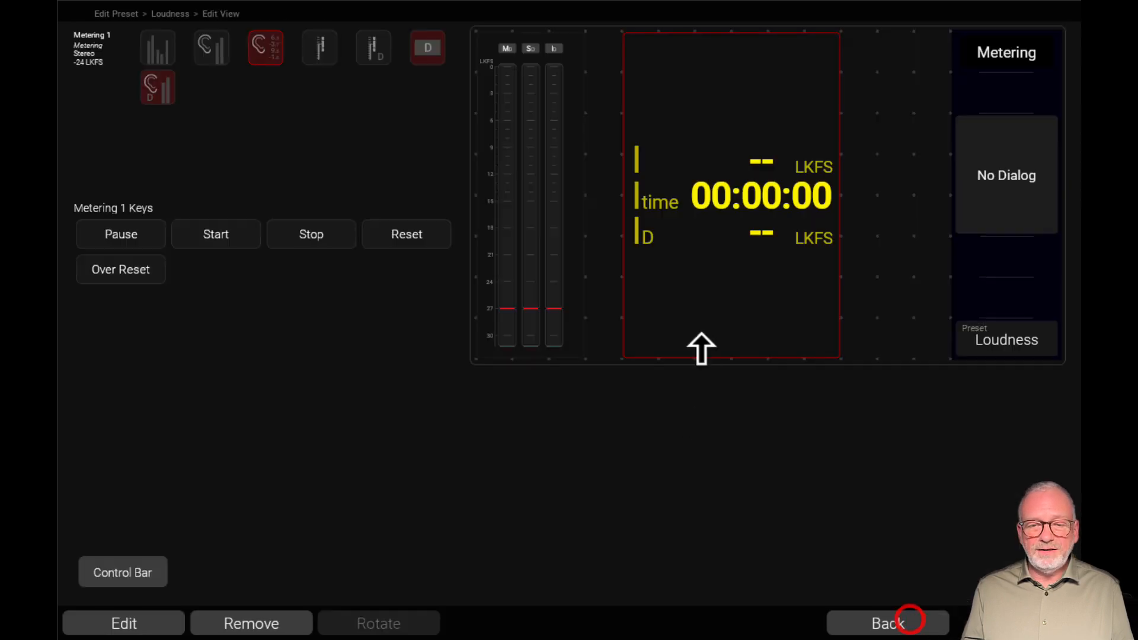
drag(834, 355, 804, 153)
click(696, 208)
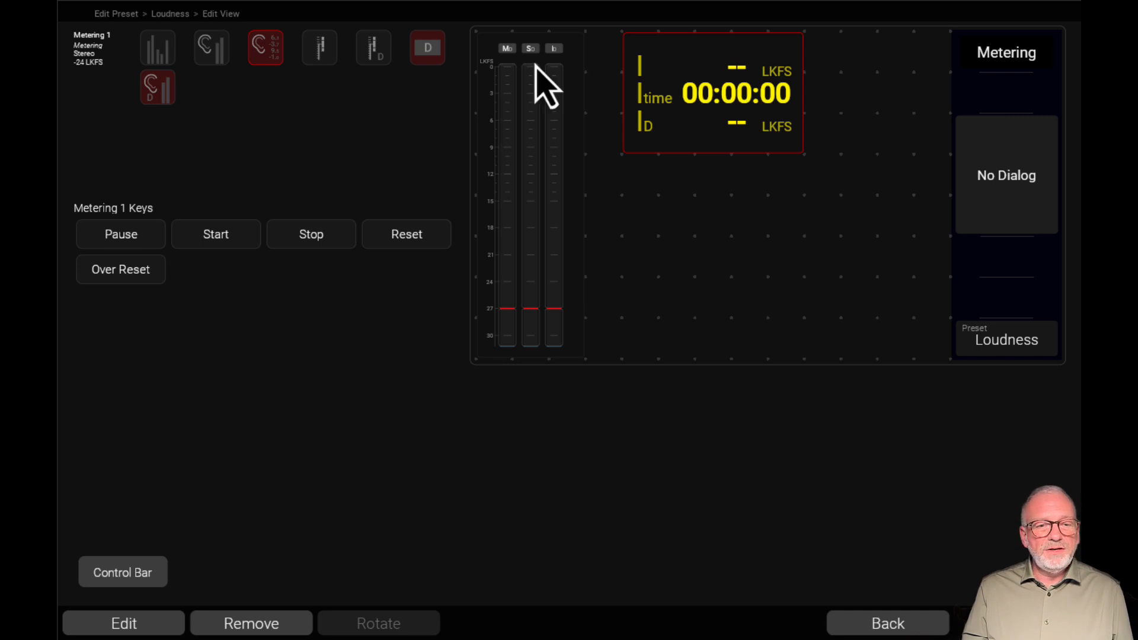
Switch to RTW's Worldwide Loudness Delivery Standards web page and review the LUFS overview and the entries from AES to Apple Music
click(169, 0)
scroll(661, 233, up, 20)
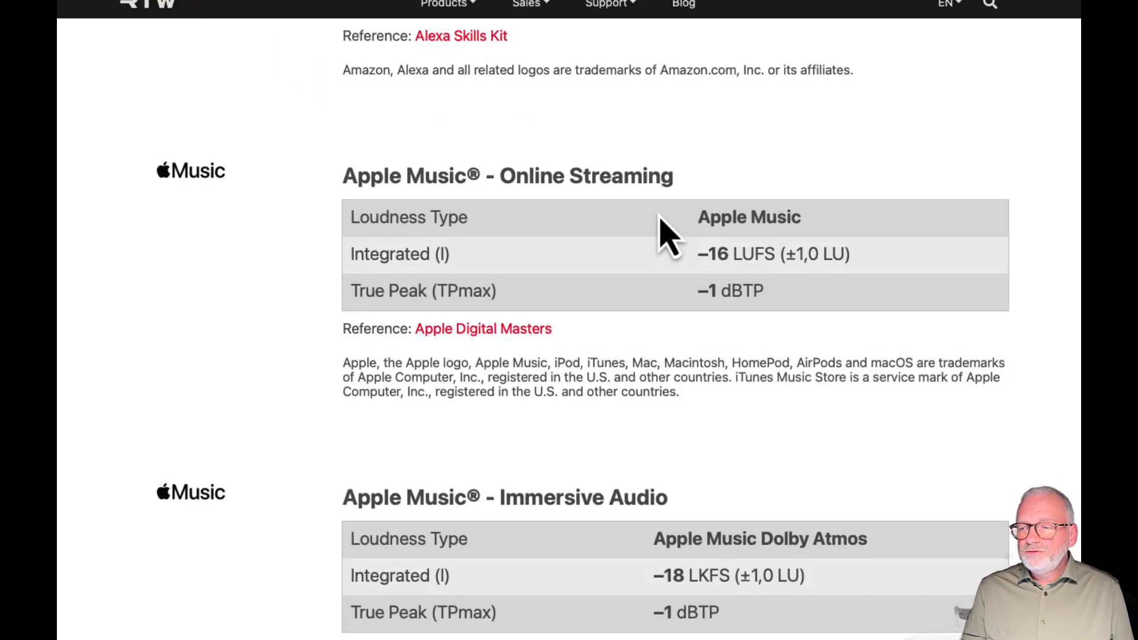
scroll(661, 221, up, 7)
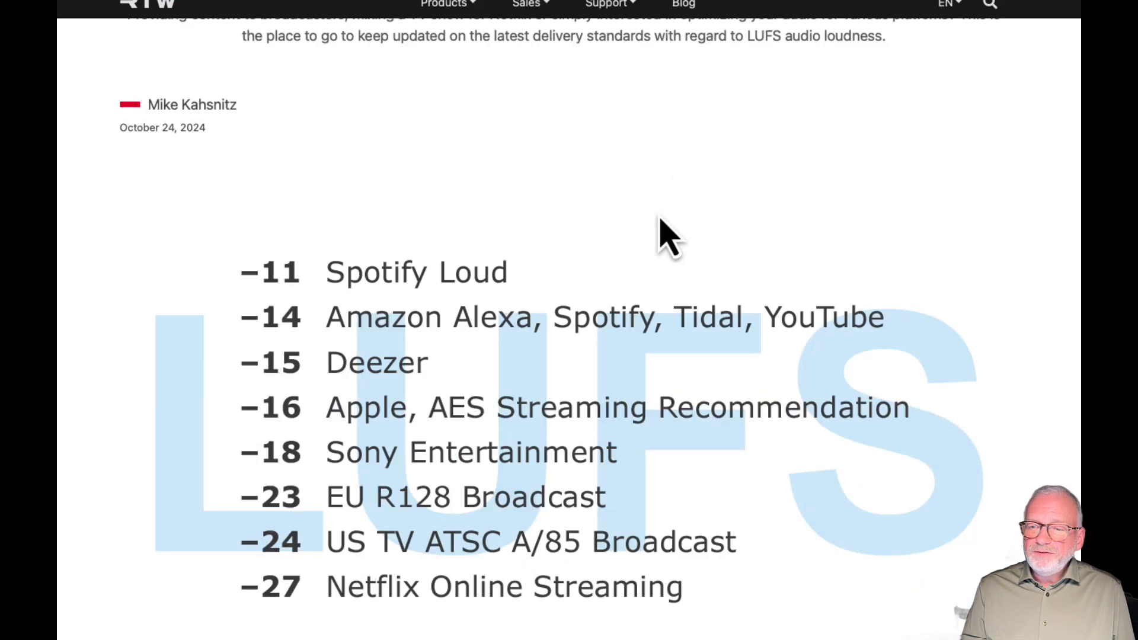
scroll(660, 221, down, 20)
scroll(666, 234, down, 20)
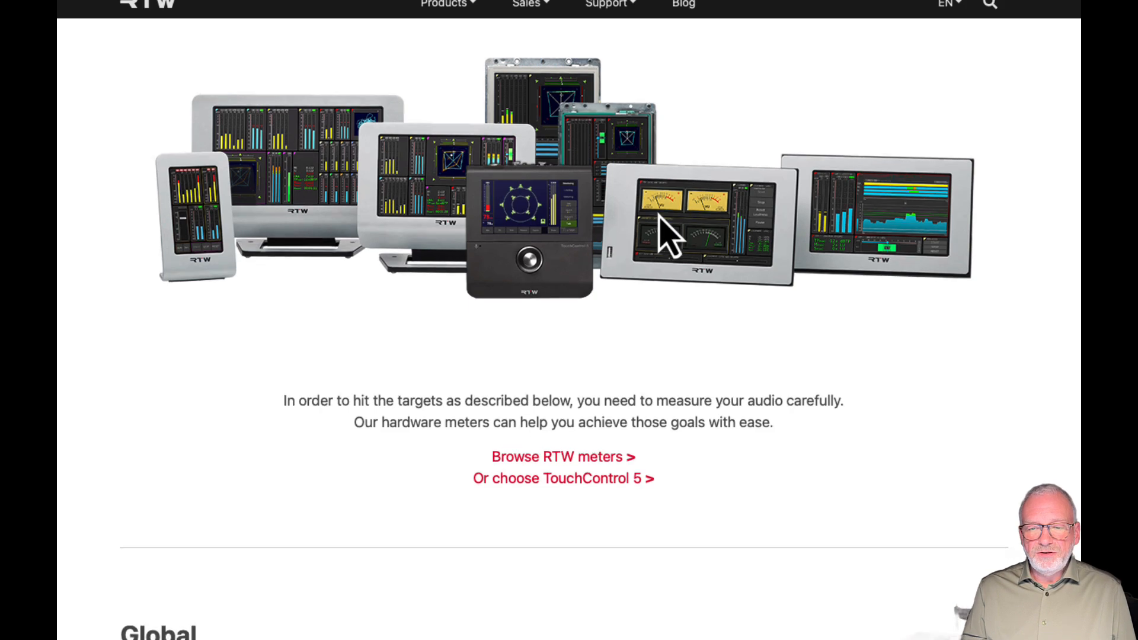
scroll(667, 234, down, 10)
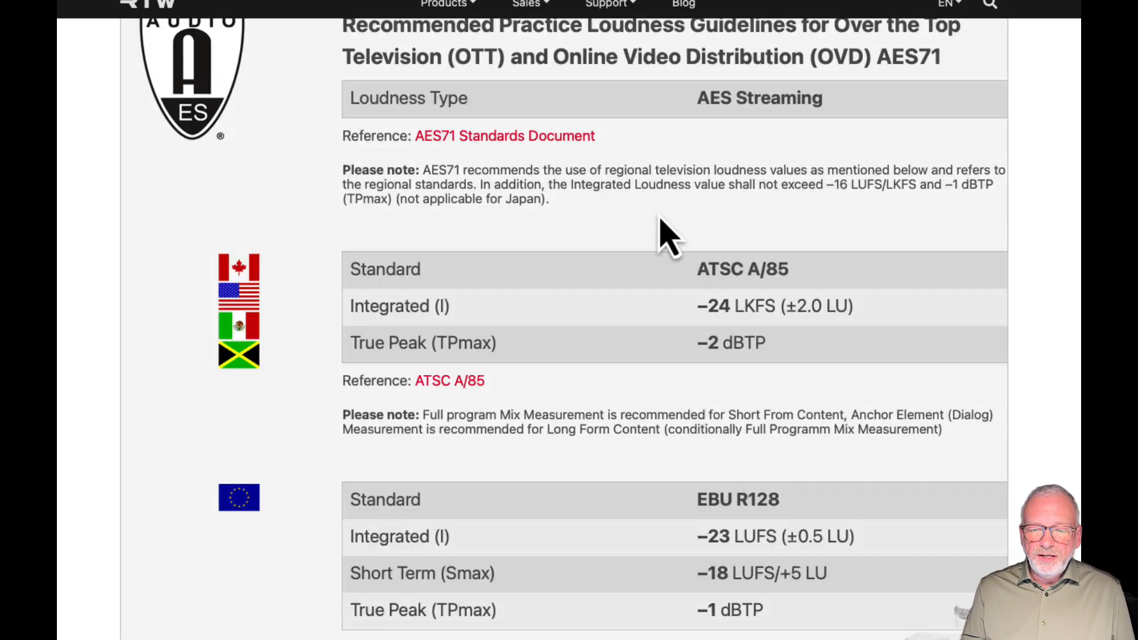
scroll(667, 235, down, 7)
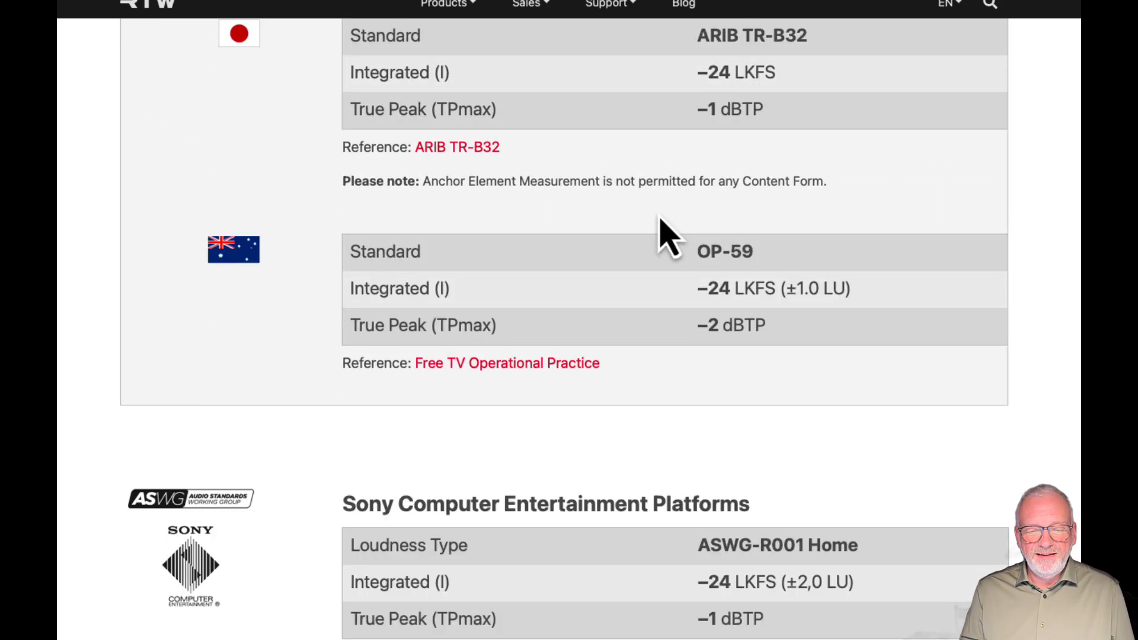
scroll(667, 235, up, 3)
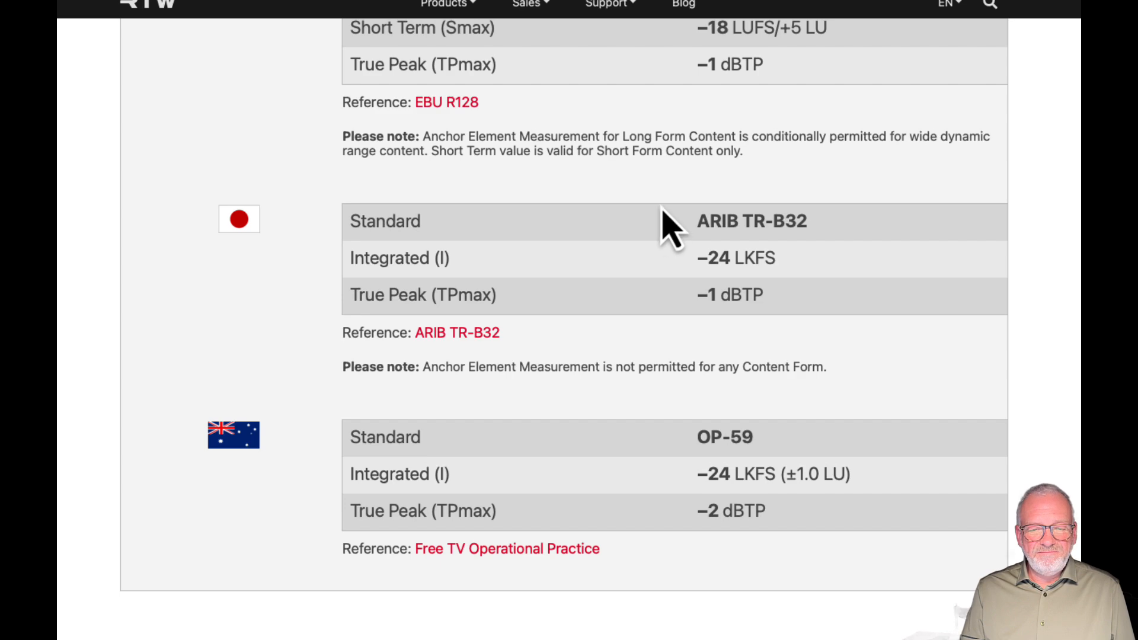
scroll(667, 234, down, 2)
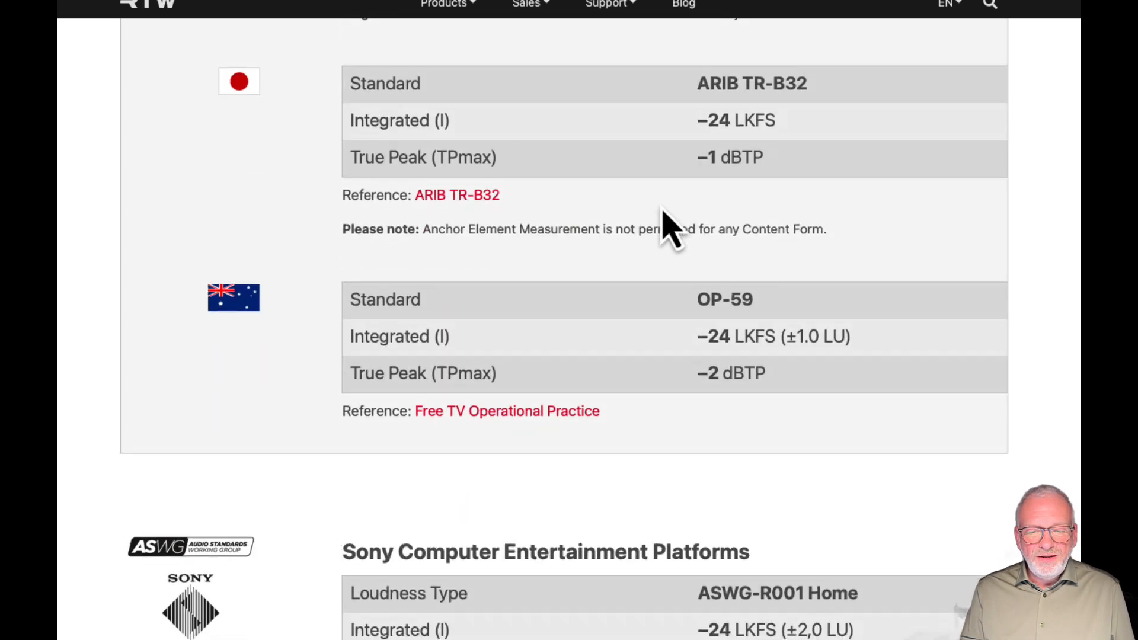
scroll(670, 231, down, 12)
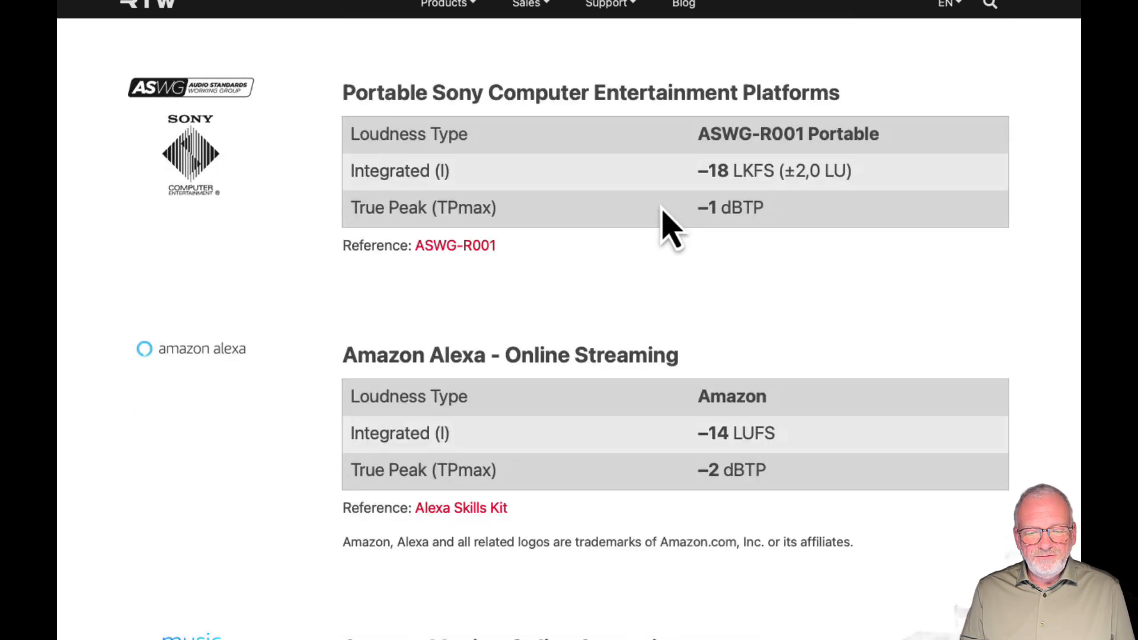
scroll(670, 231, down, 8)
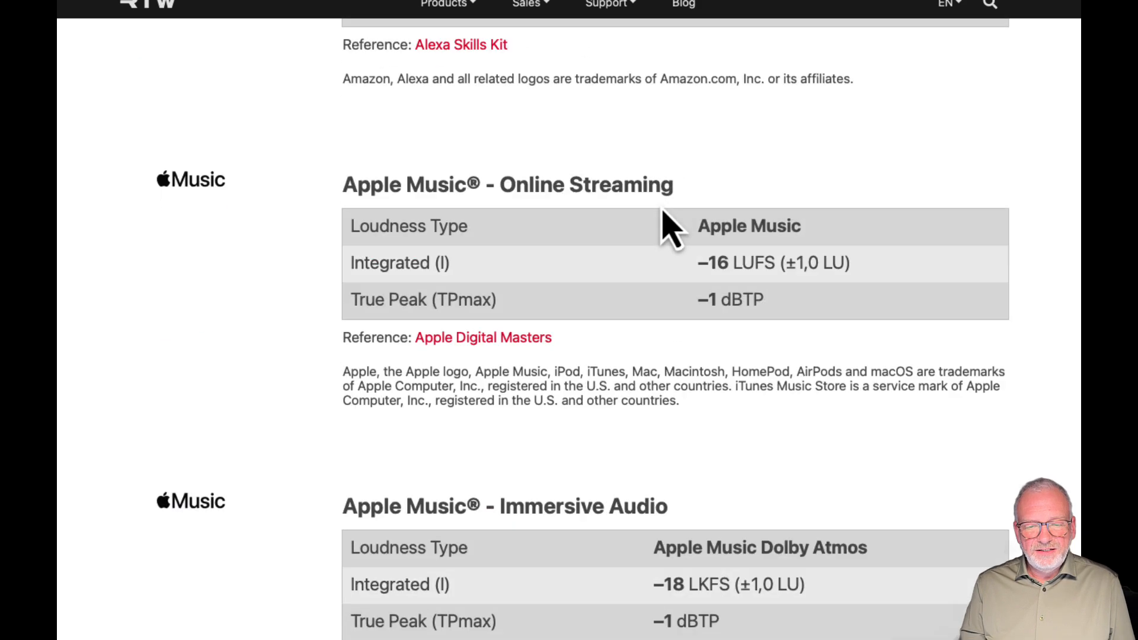
scroll(670, 228, down, 3)
scroll(667, 228, up, 9)
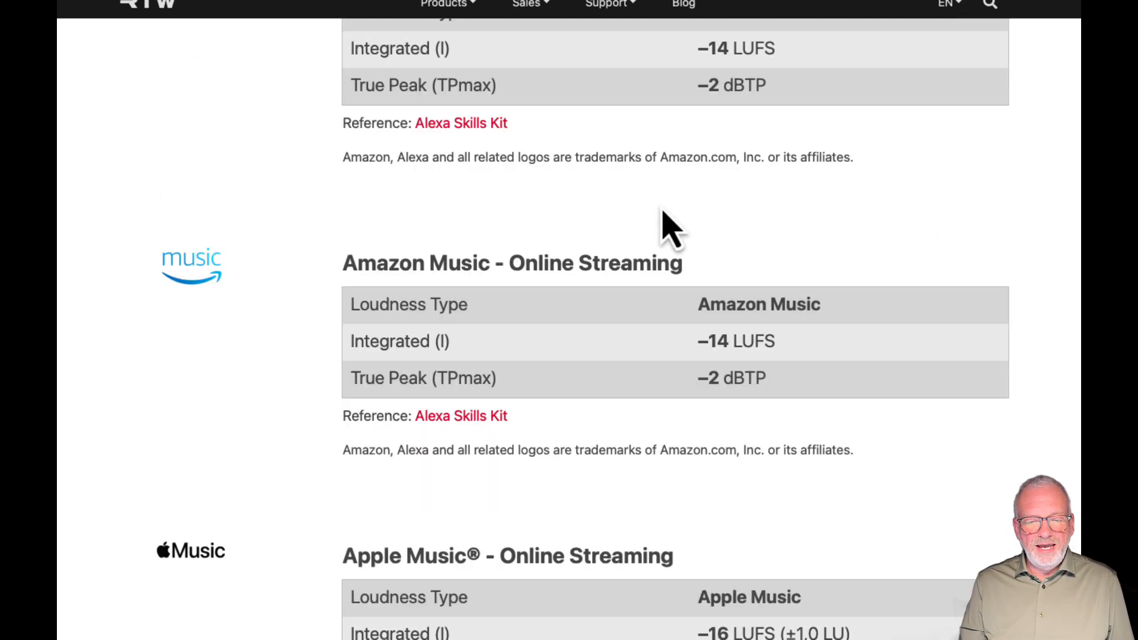
Open the Apple Digital Masters reference document for Apple Music online streaming and skim its loudness guidance
scroll(667, 228, down, 3)
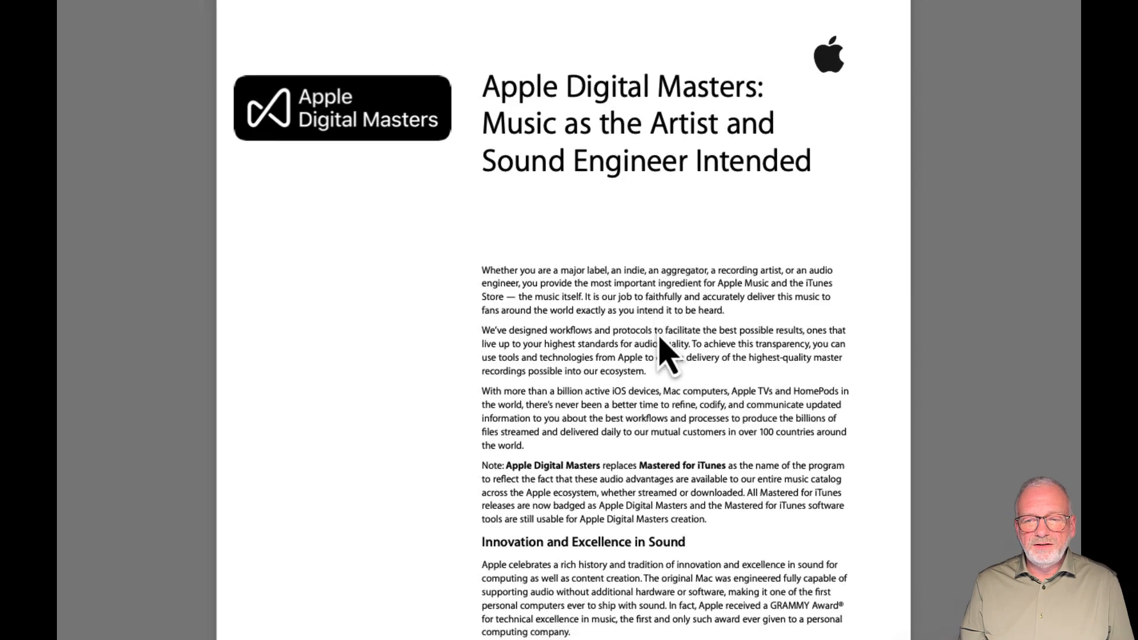
scroll(660, 335, down, 12)
scroll(663, 349, down, 12)
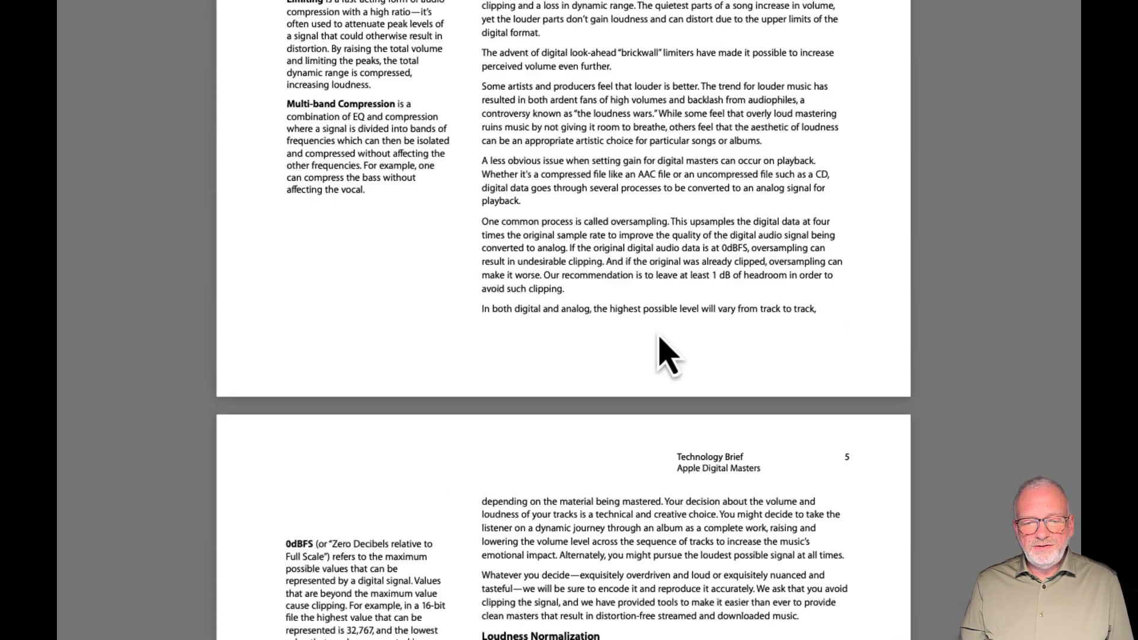
scroll(662, 350, up, 14)
scroll(659, 335, up, 15)
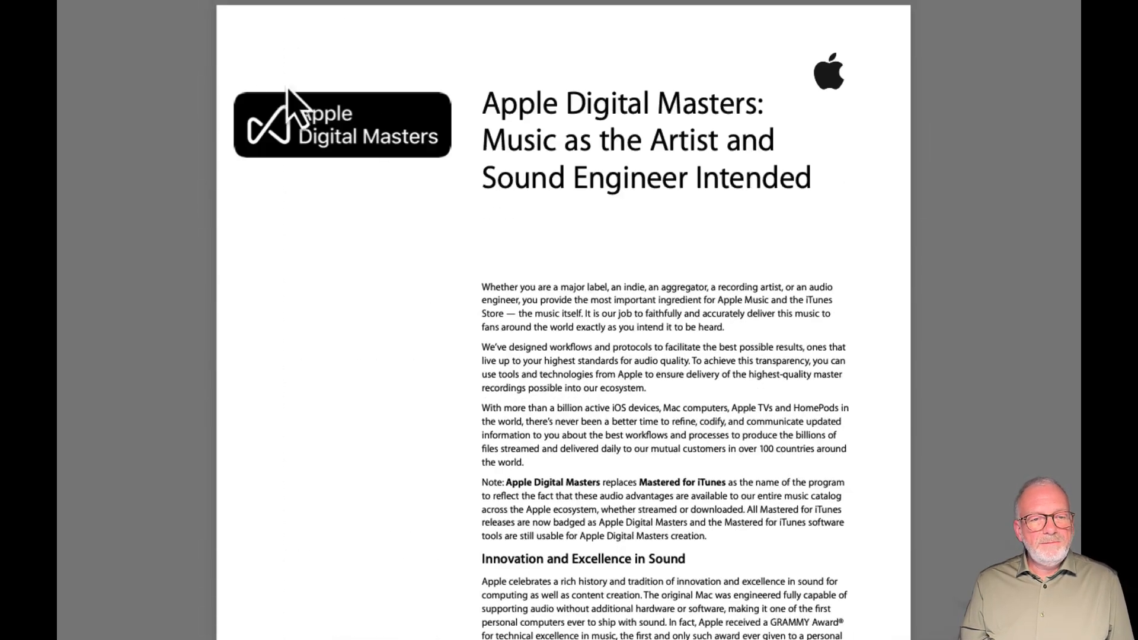
Return to the delivery standards page, review the Apple Music immersive audio and Apple Podcasts targets, and go back to the page's beginning
click(82, 1)
scroll(571, 287, down, 7)
scroll(580, 307, down, 3)
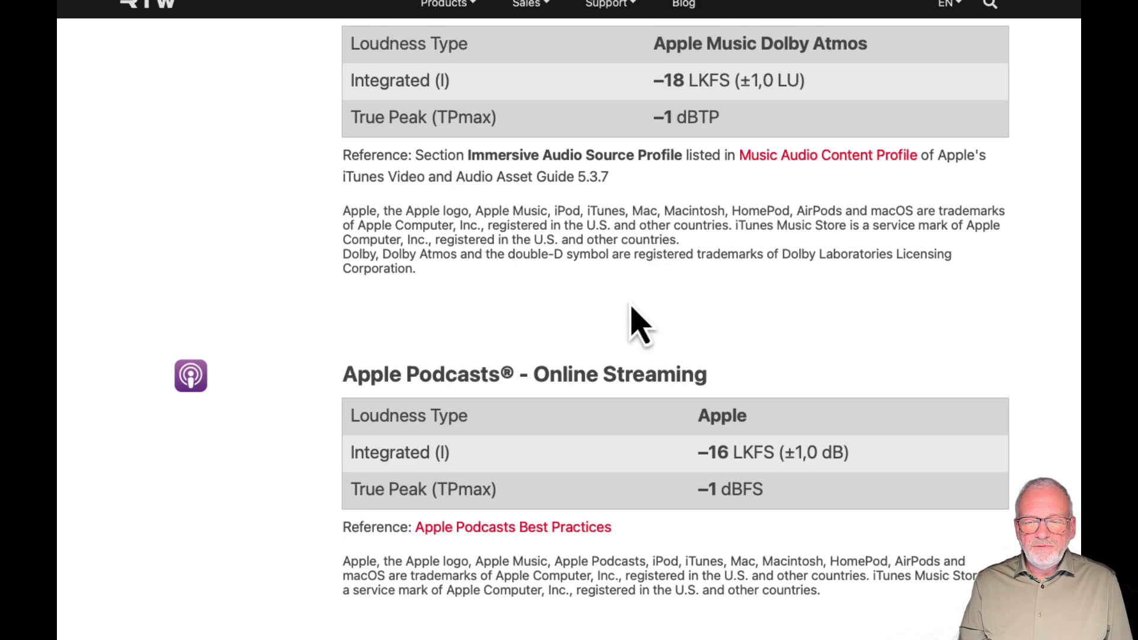
scroll(634, 326, down, 3)
scroll(638, 324, down, 1)
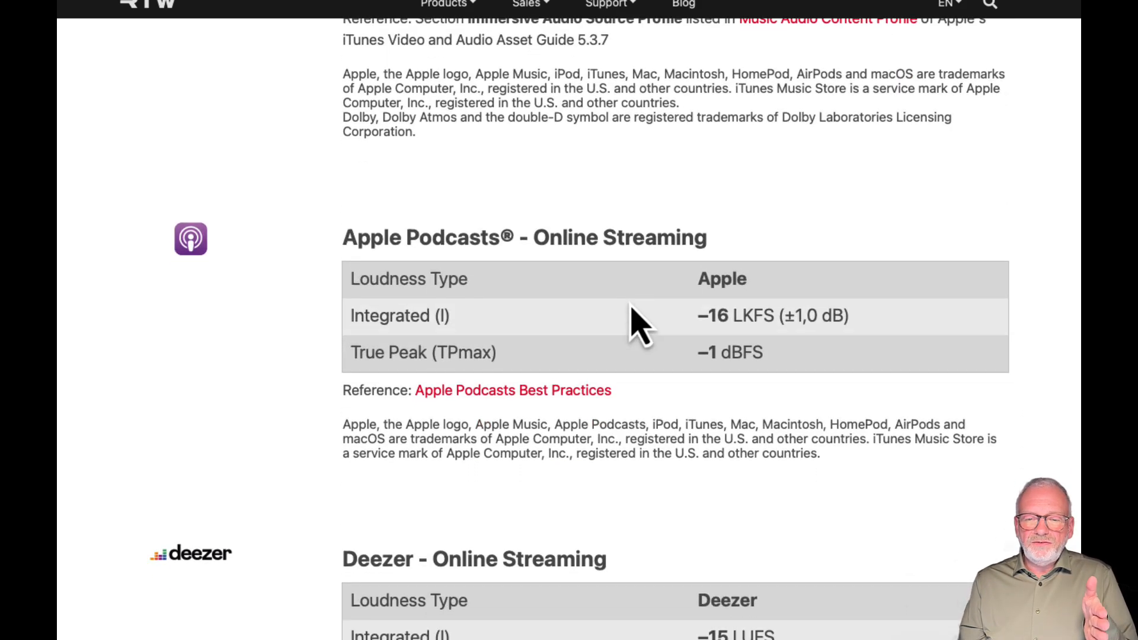
scroll(639, 325, up, 2)
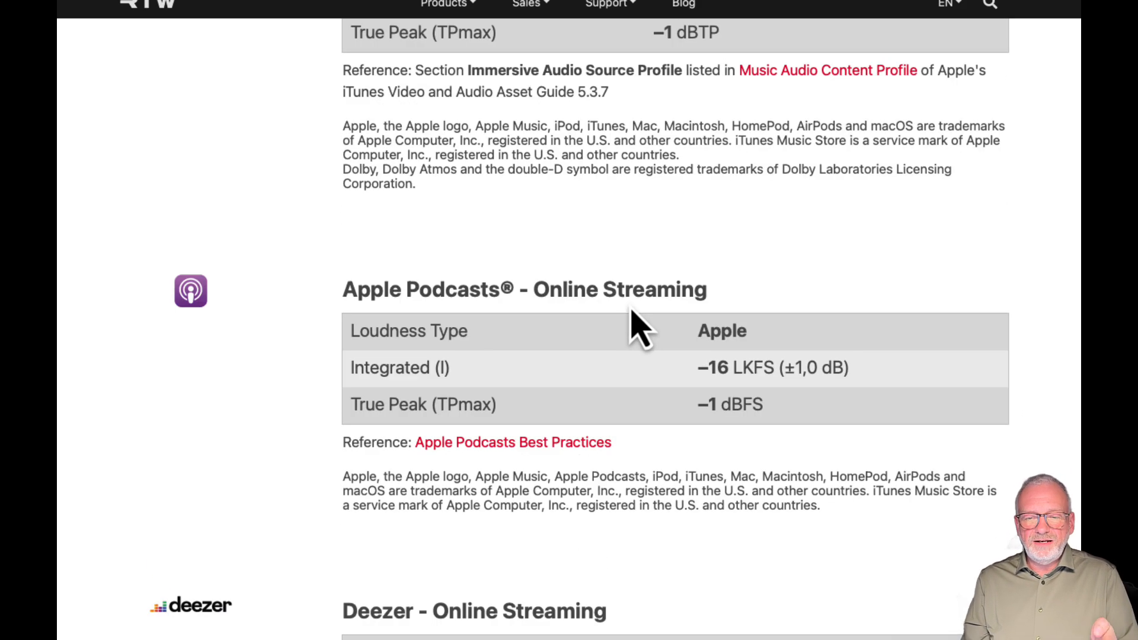
scroll(635, 406, up, 6)
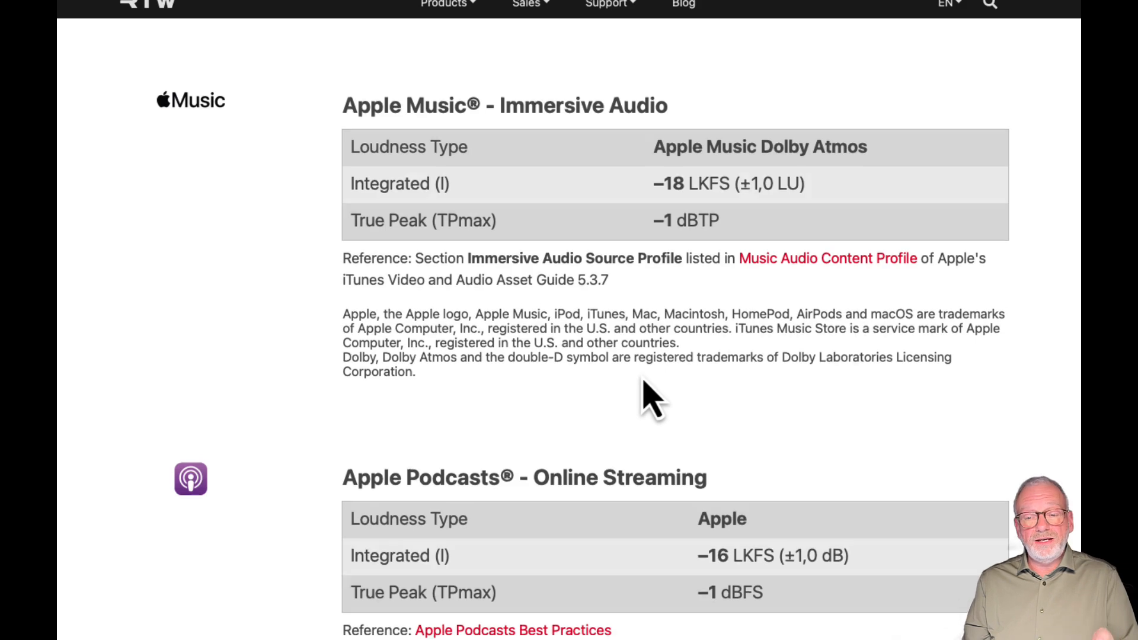
scroll(648, 399, up, 7)
scroll(650, 399, up, 20)
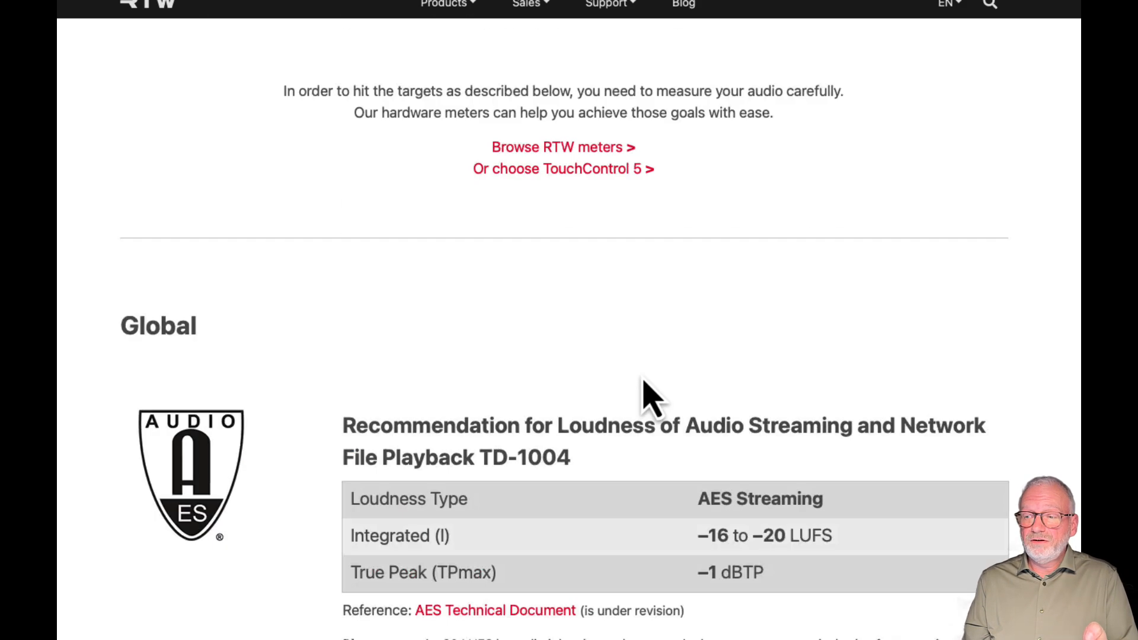
scroll(650, 398, up, 15)
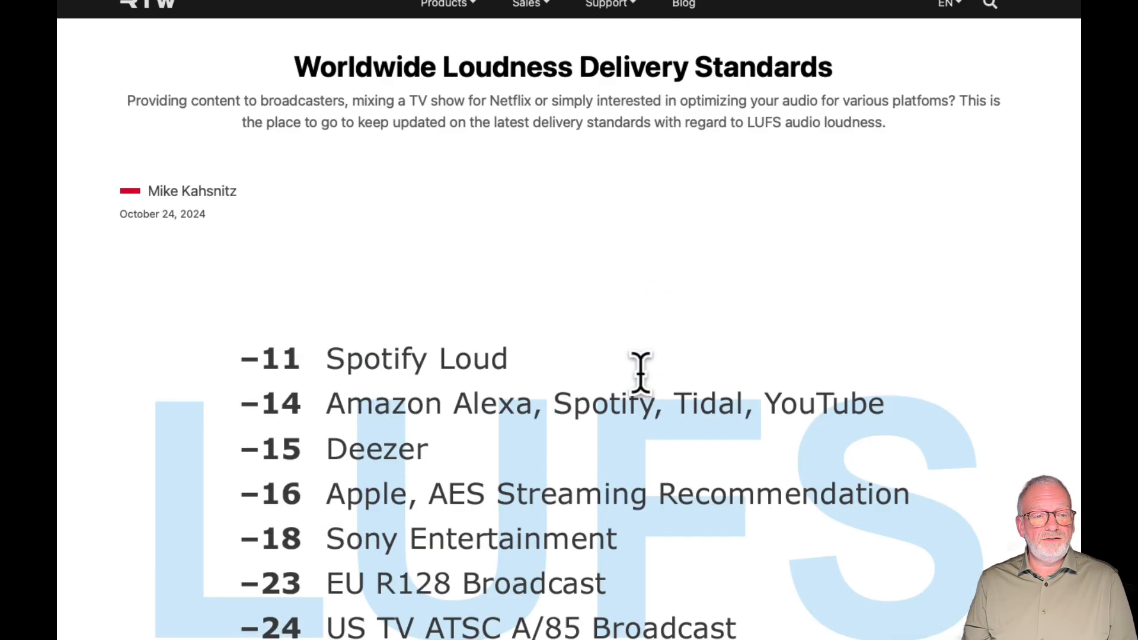